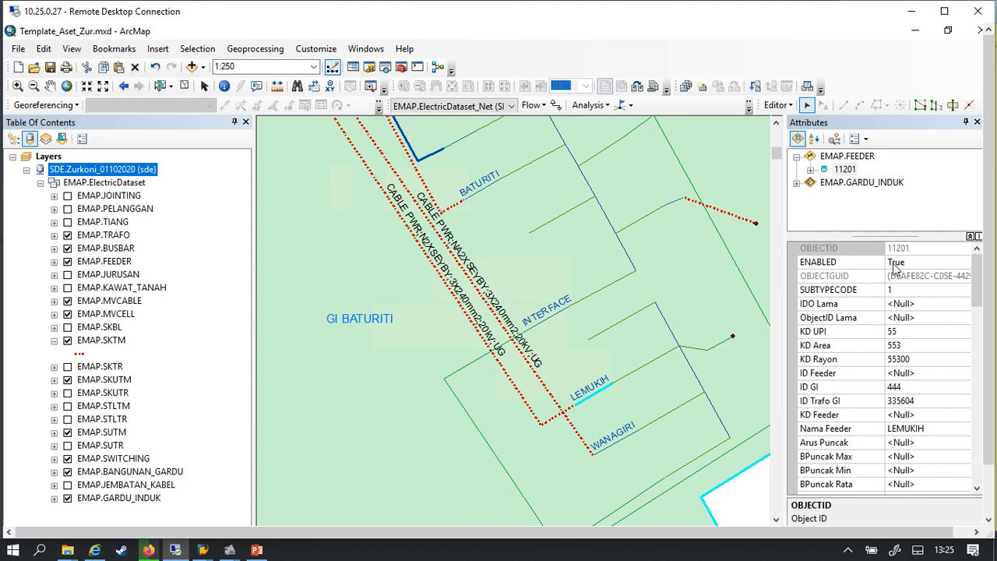
Step: Filter the EMAP.SKTM layer with the definition query IDO_FEEDER = '11201' and copy the query text
click(916, 249)
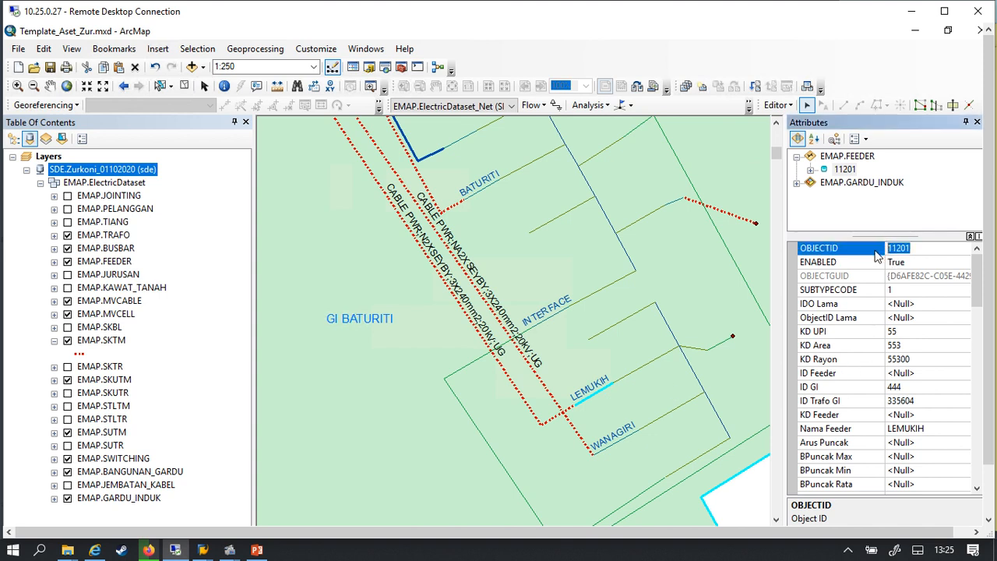
click(54, 340)
click(104, 342)
double_click(105, 344)
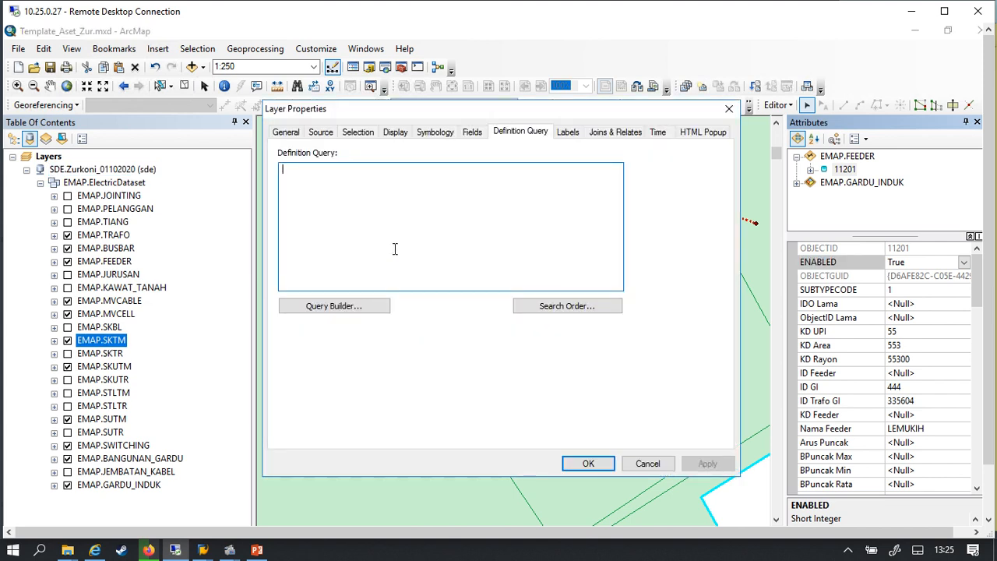
text(IDO_FEEDER)
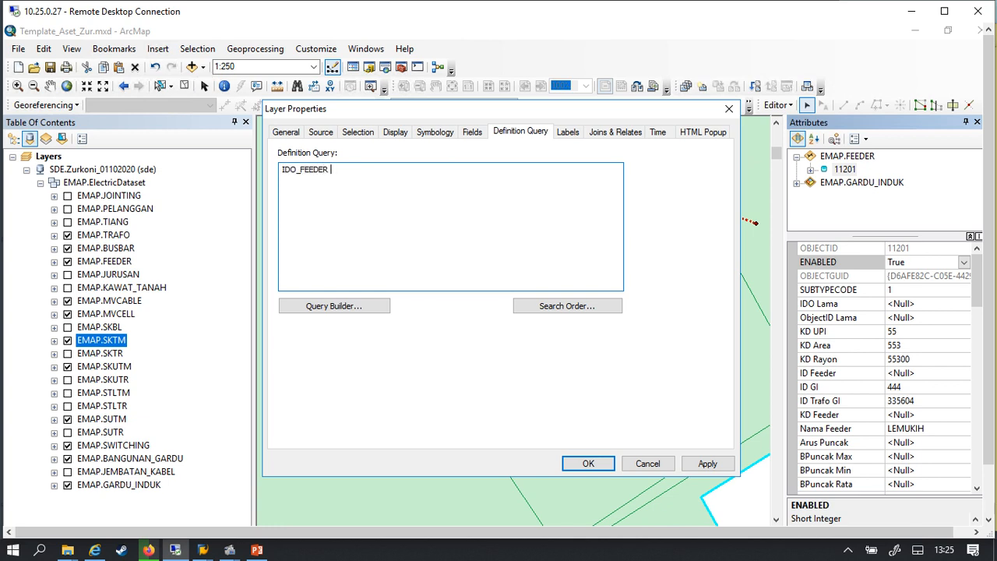
text(= '11201')
drag(376, 168, 282, 170)
key(ctrl+c)
click(588, 463)
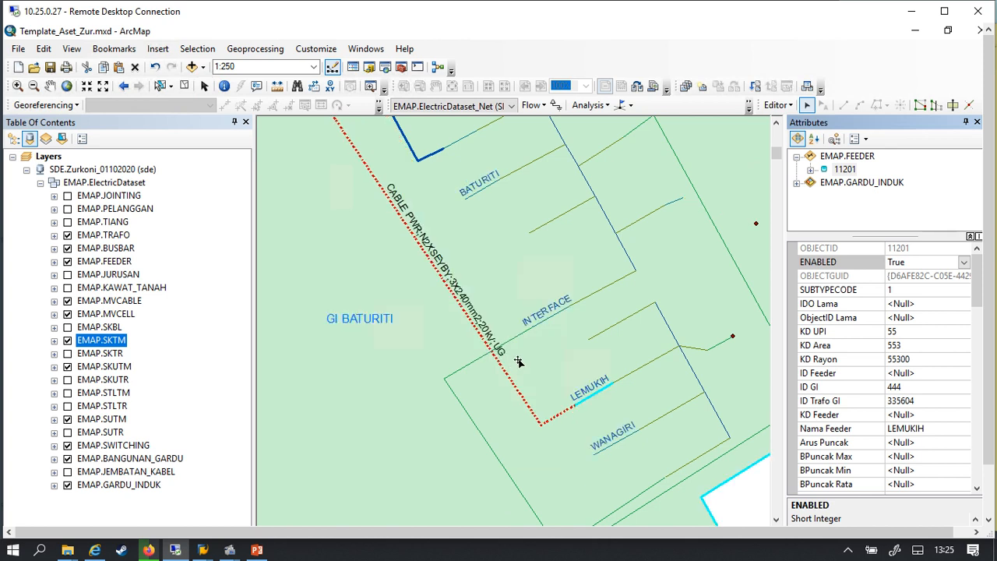
Step: Apply the copied definition query IDO_FEEDER = '11201' to the EMAP.SKUTM and EMAP.SUTM layers
double_click(102, 367)
key(ctrl+v)
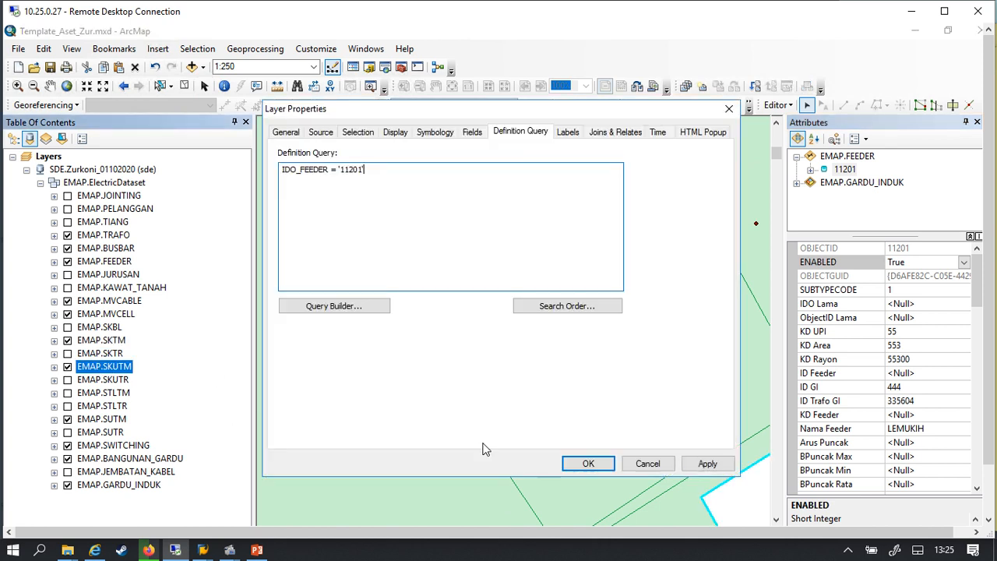
click(588, 463)
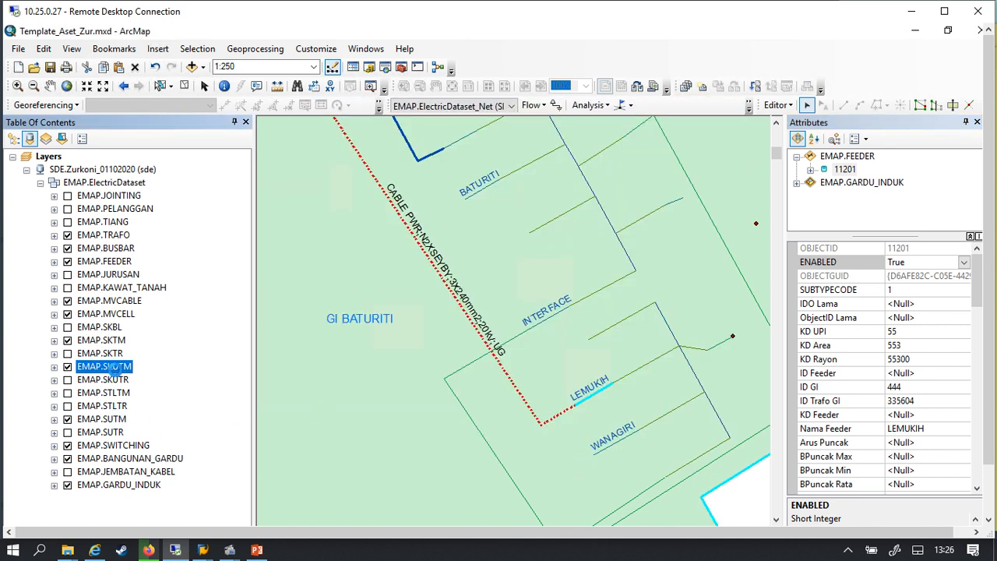
double_click(102, 419)
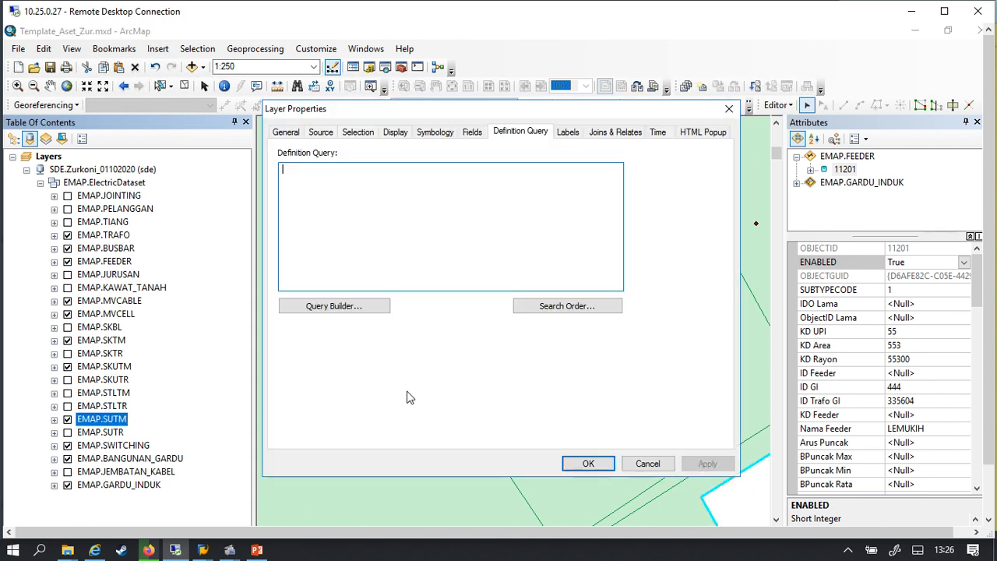
key(ctrl+v)
click(588, 463)
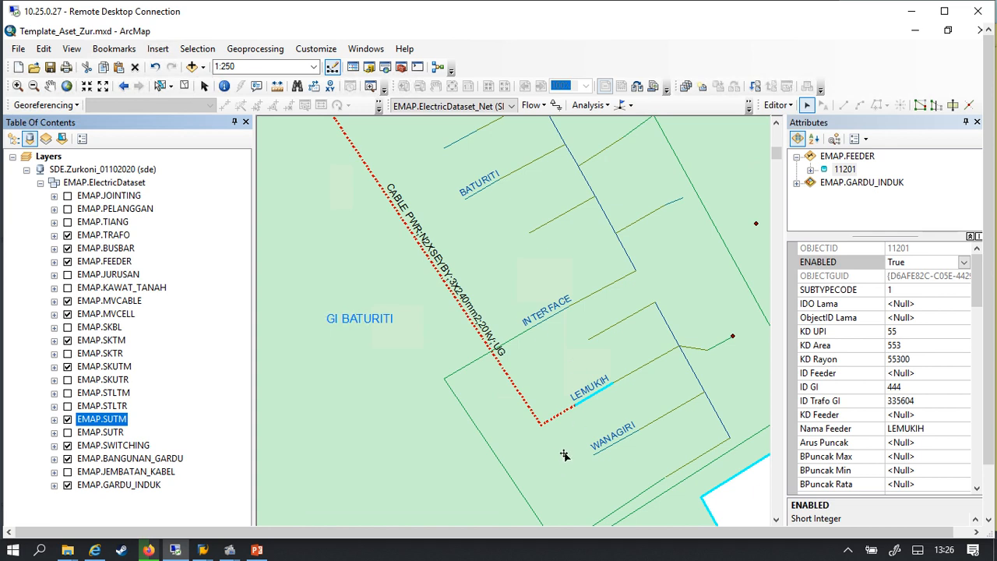
Step: Select the underground SKTM cable leaving GI Baturiti and set its KD Section to SEG-1
scroll(590, 444, up, 3)
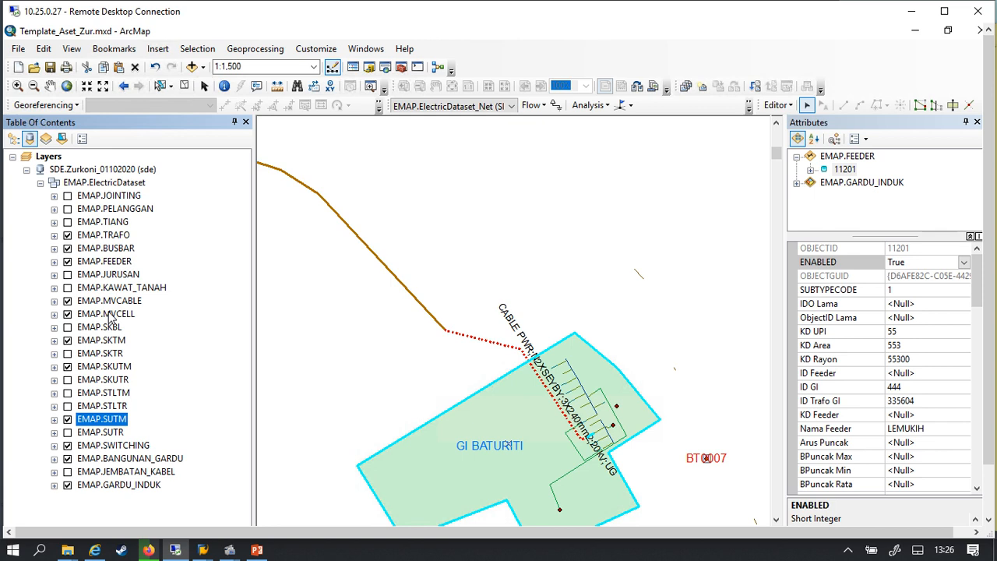
scroll(585, 449, down, 3)
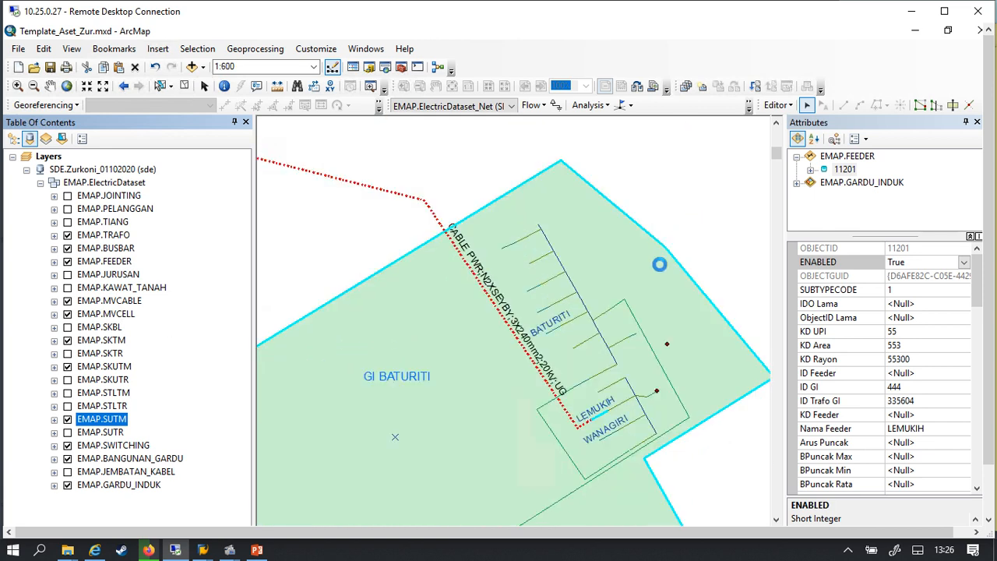
scroll(663, 392, up, 2)
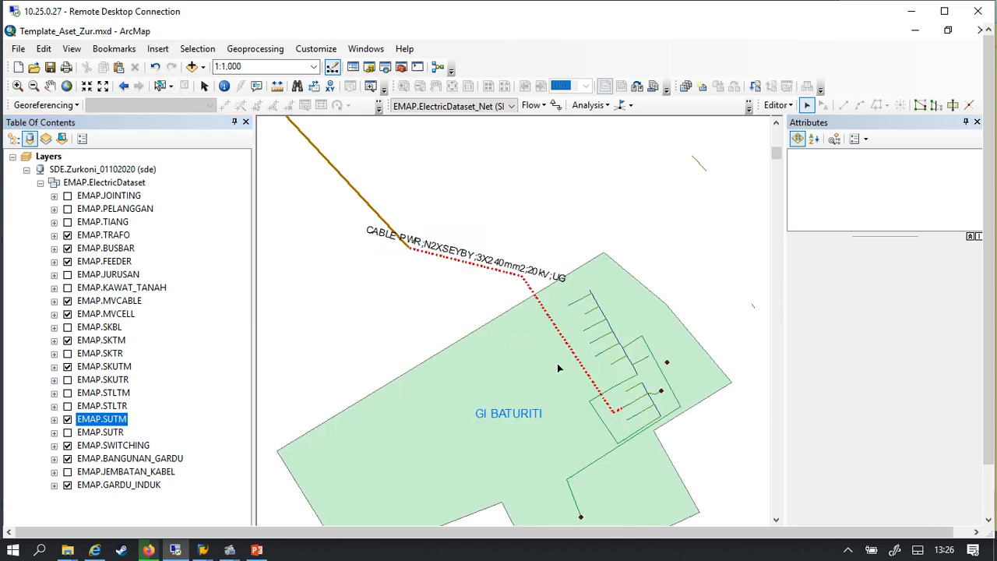
scroll(552, 322, down, 2)
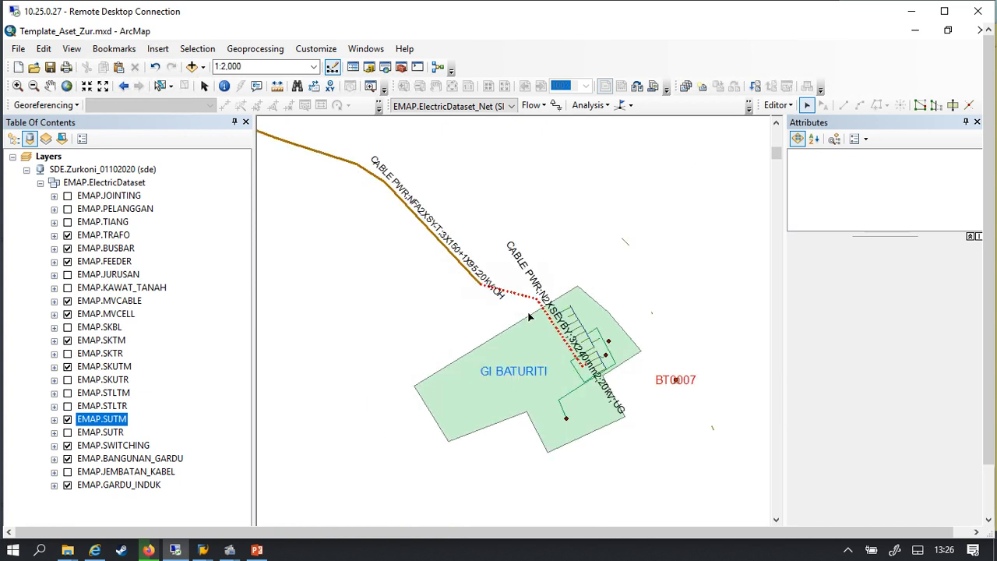
scroll(580, 363, up, 1)
scroll(579, 362, up, 1)
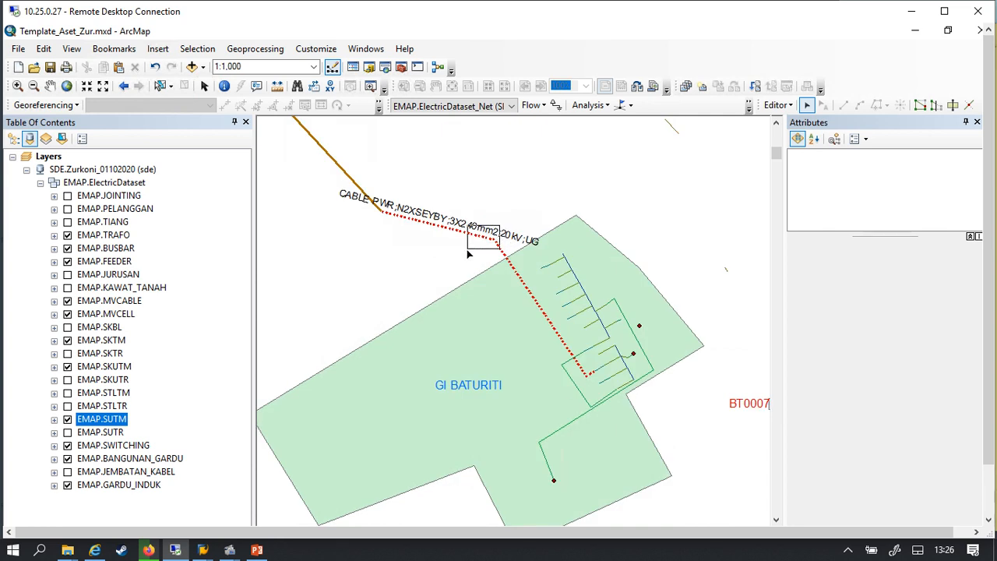
click(464, 242)
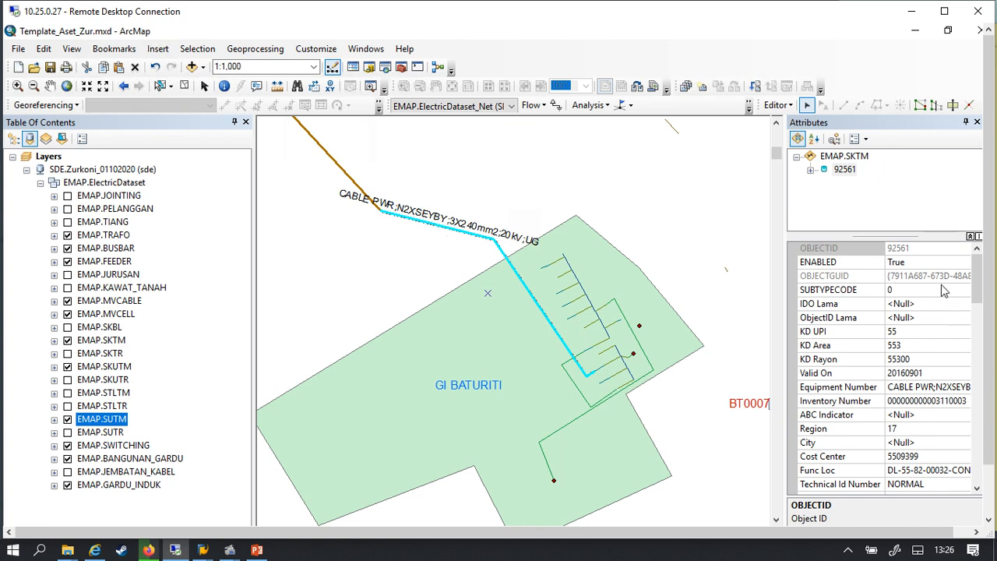
drag(979, 276, 970, 455)
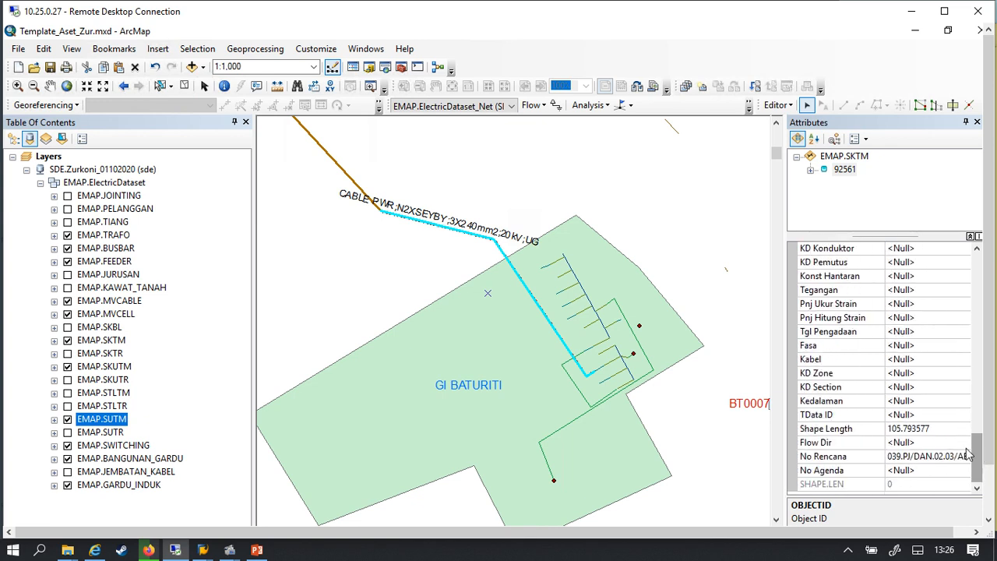
click(920, 386)
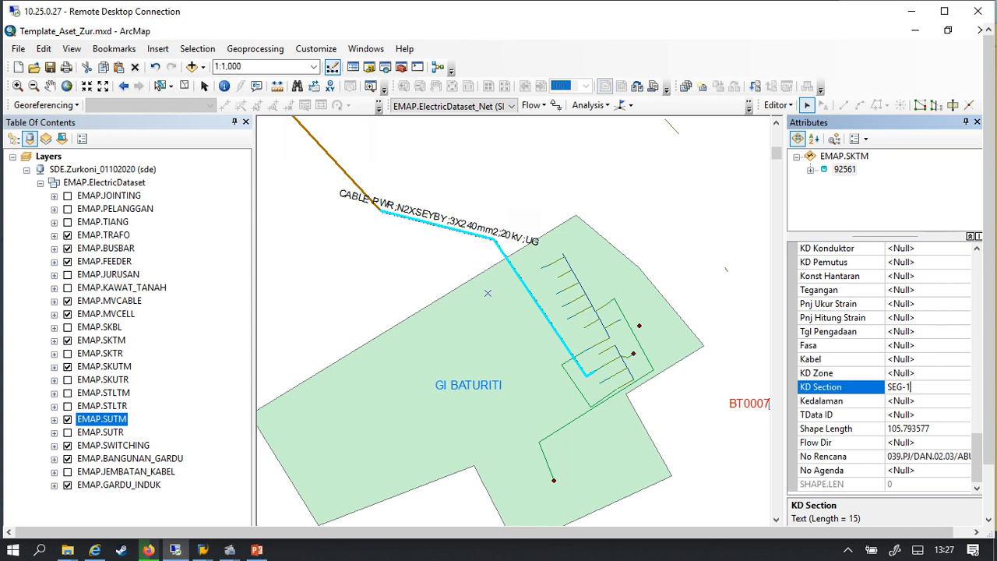
key(Return)
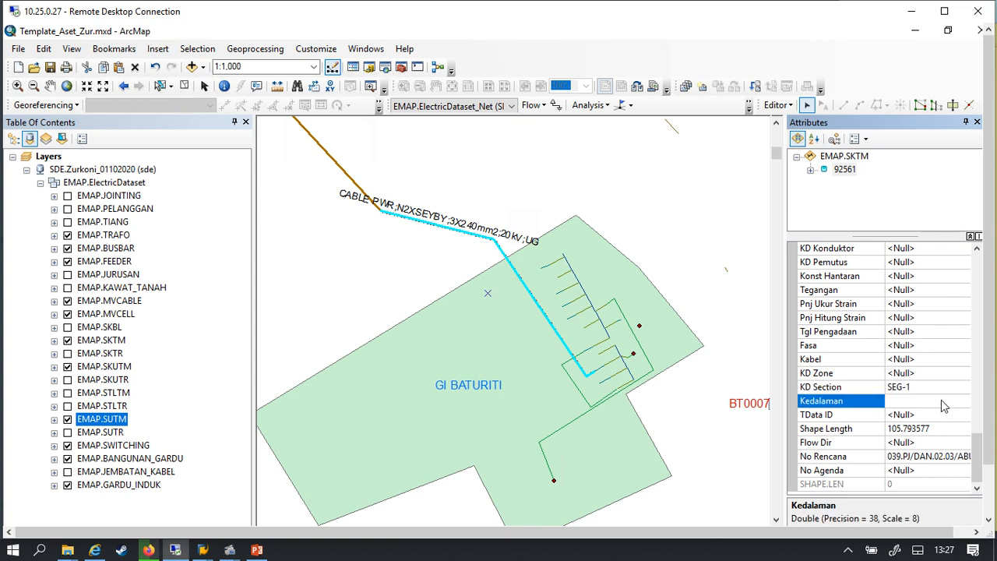
Step: Reselect the underground SKTM cable, check its KD Section attribute, and clear the selection
click(468, 232)
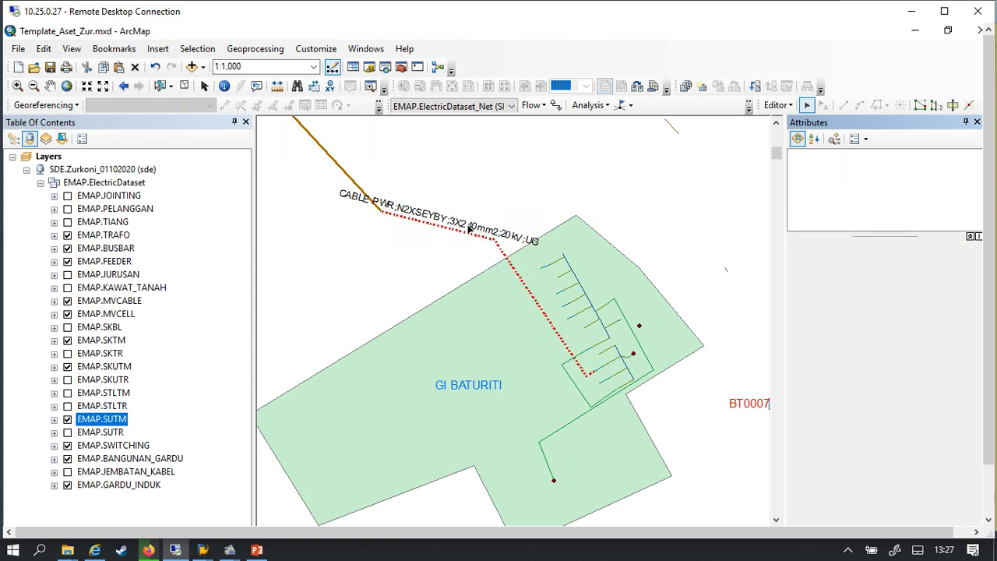
drag(977, 290, 978, 468)
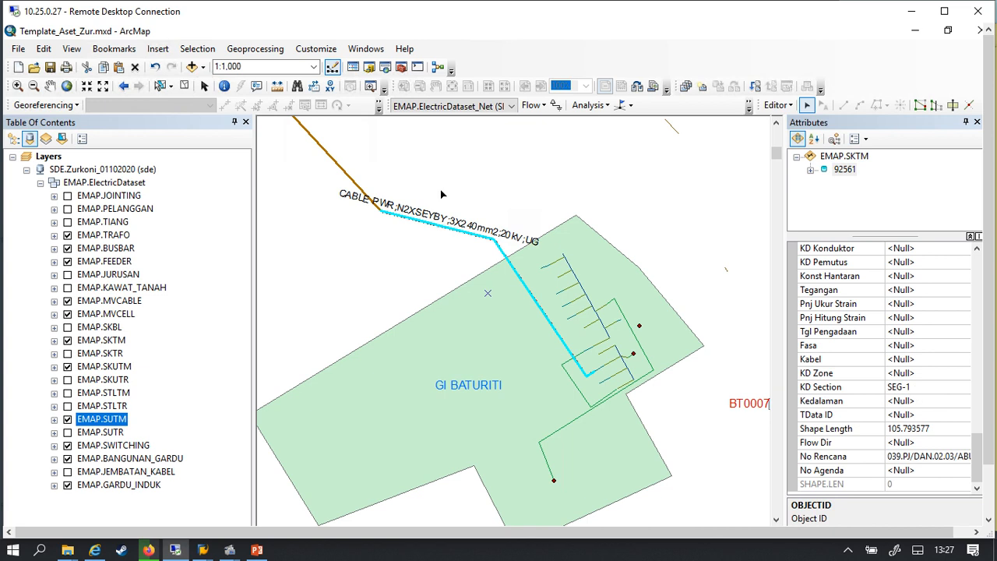
click(466, 201)
Step: Select the overhead SKUTM cable connected to the underground cable's outer end and trace its route to its far end
scroll(499, 292, down, 4)
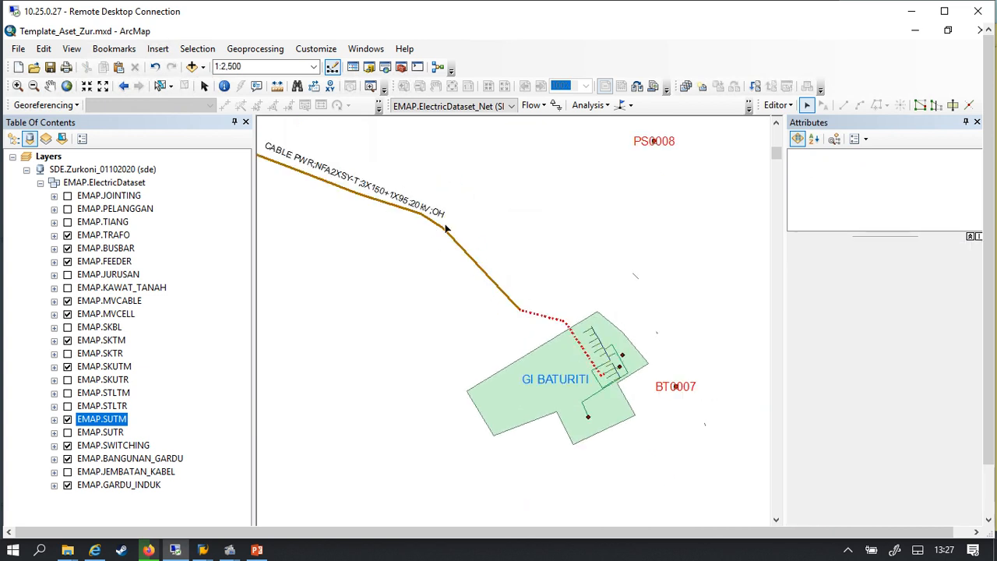
scroll(494, 277, up, 2)
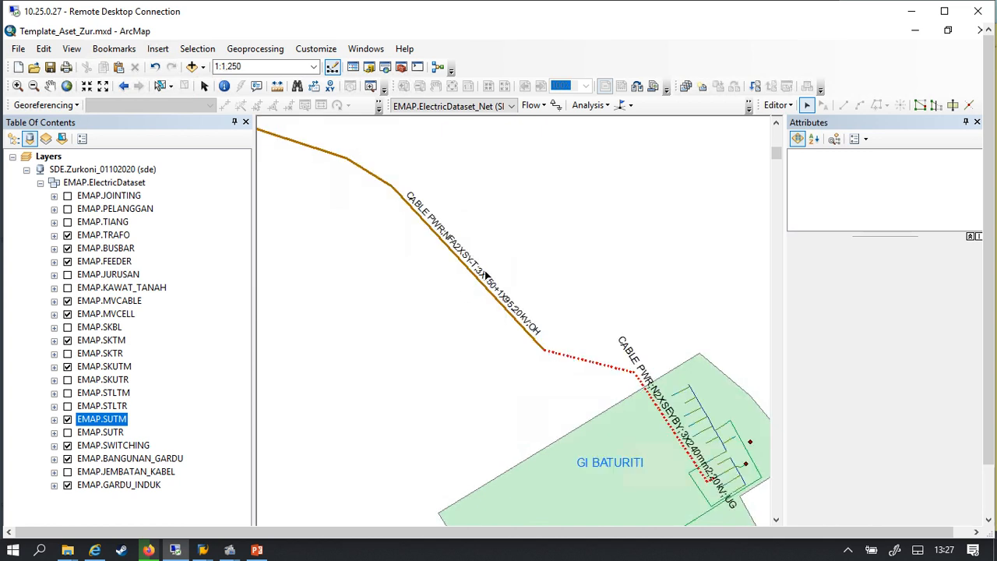
drag(466, 243, 431, 272)
scroll(592, 365, up, 5)
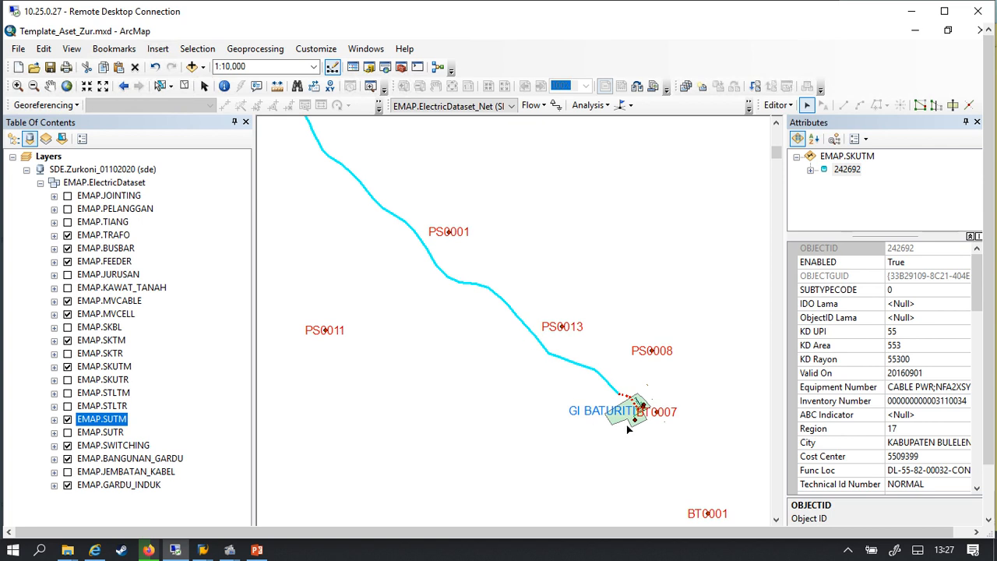
scroll(617, 419, up, 2)
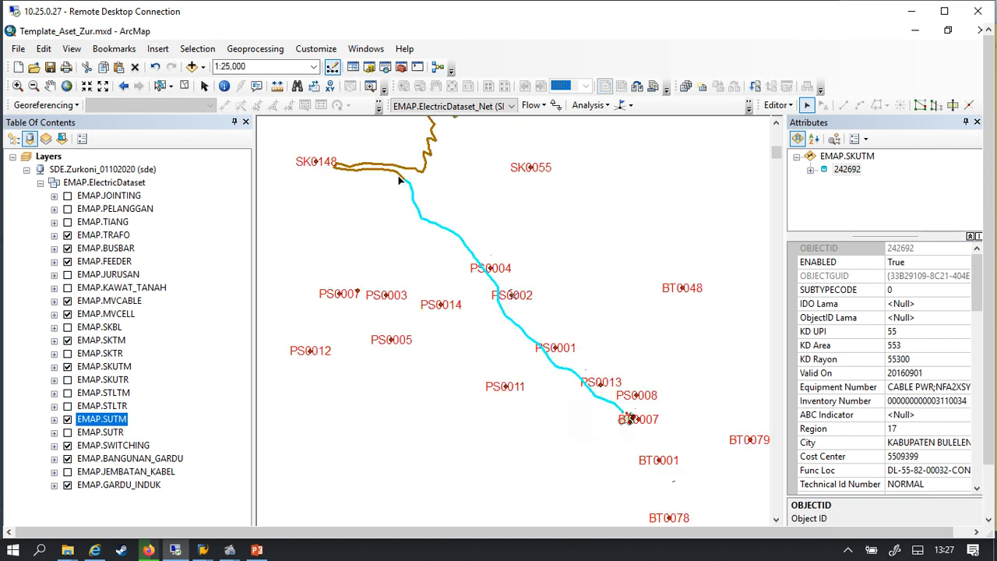
scroll(393, 173, down, 1)
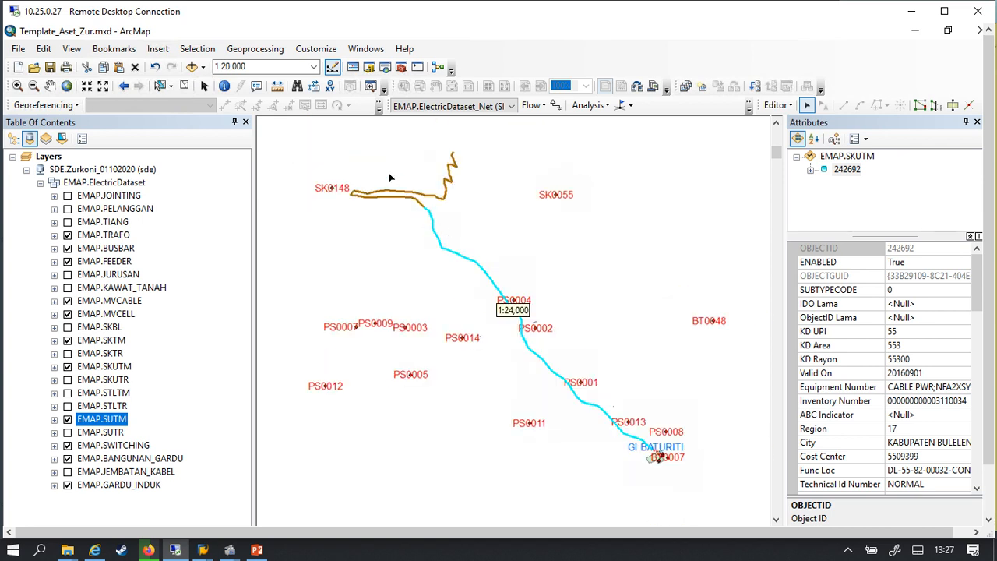
scroll(399, 184, down, 2)
scroll(448, 315, up, 2)
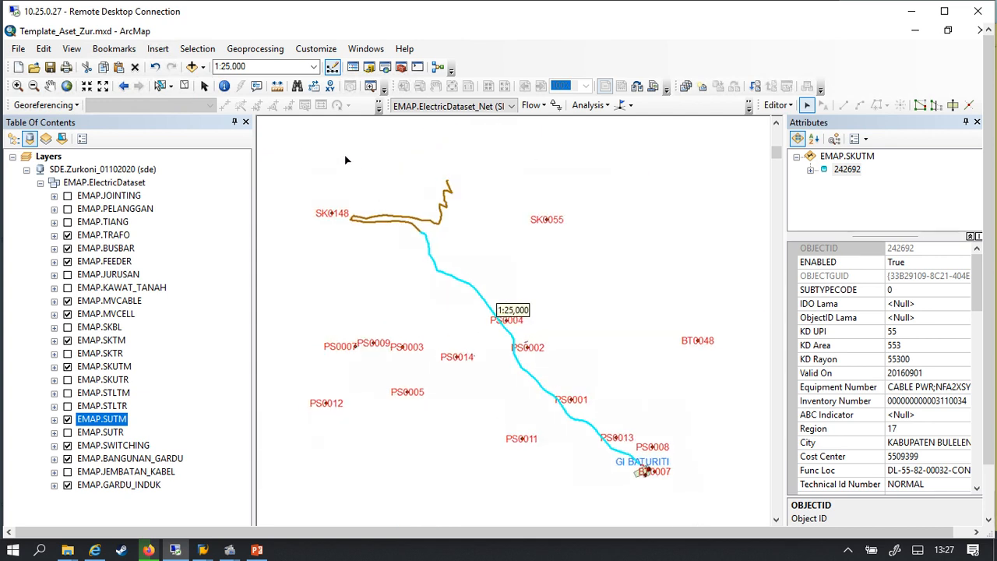
scroll(341, 148, down, 3)
scroll(421, 264, down, 4)
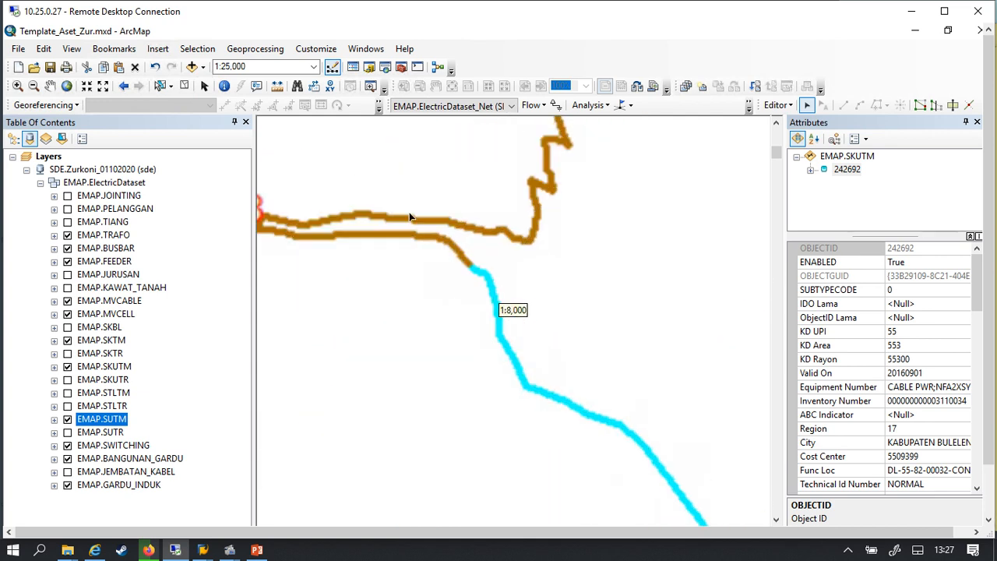
scroll(508, 343, down, 1)
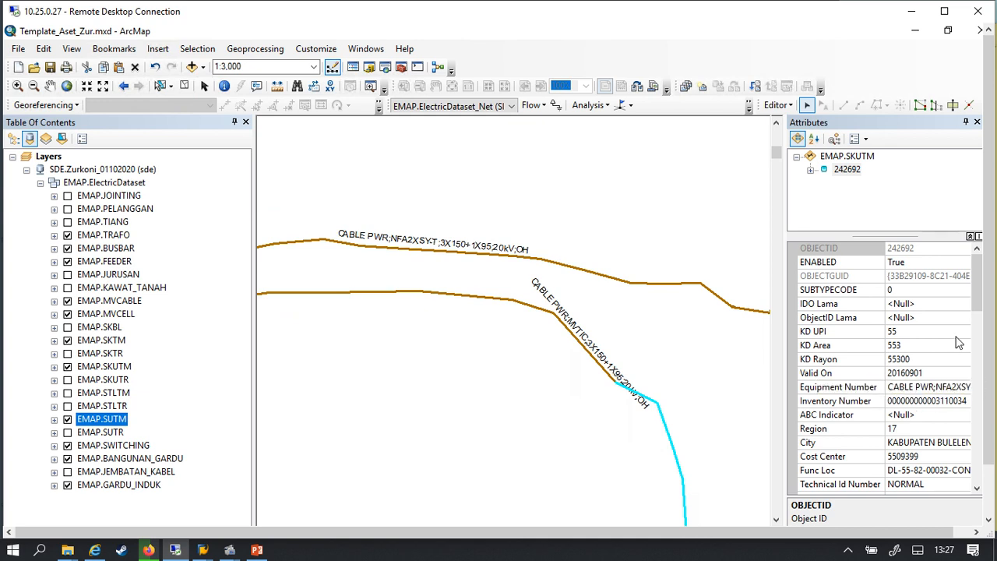
Step: Examine the selected SKUTM cable's attribute list, including its feeder, installation, equipment and asset fields
drag(974, 304, 972, 466)
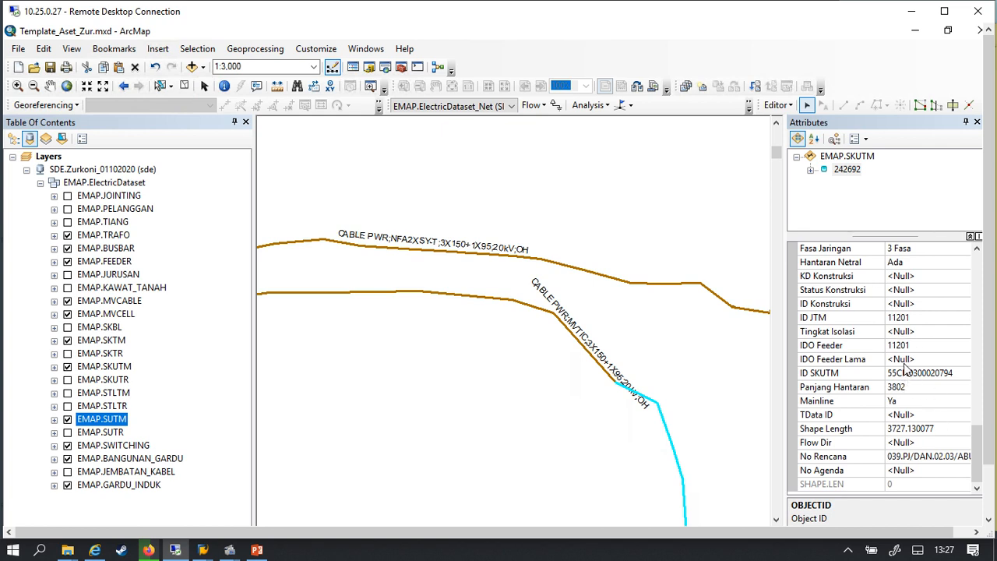
drag(980, 450, 979, 443)
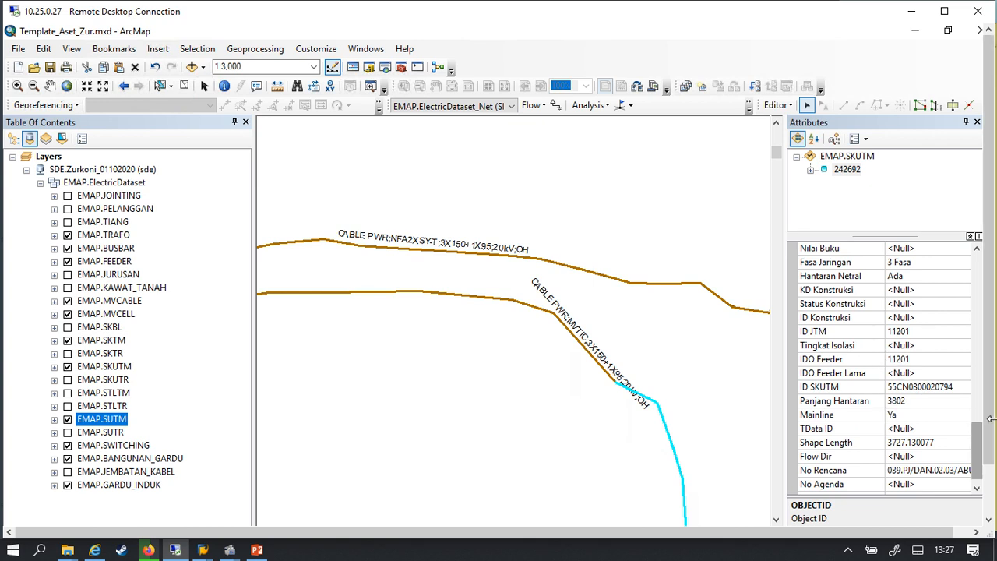
drag(977, 446, 973, 454)
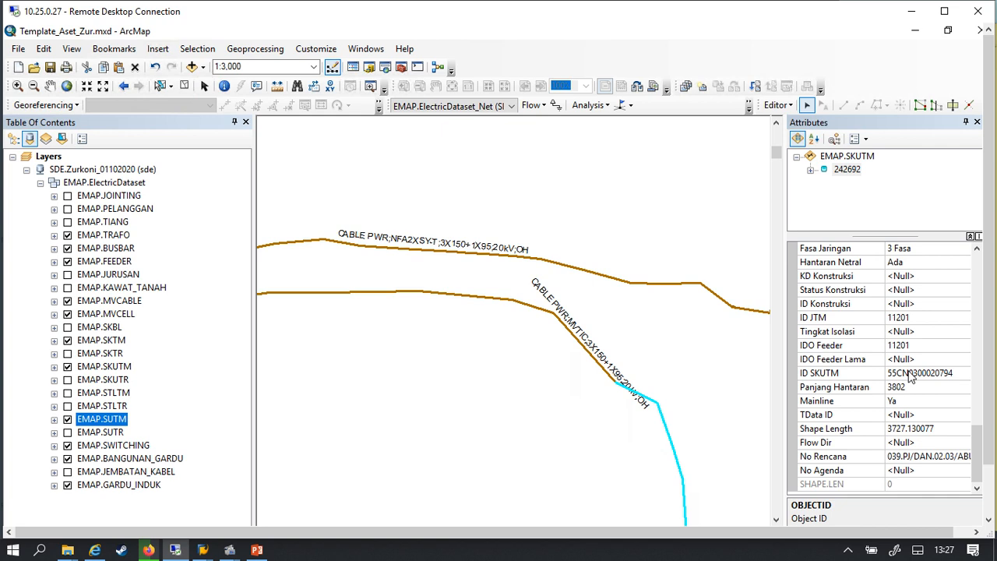
scroll(910, 375, up, 4)
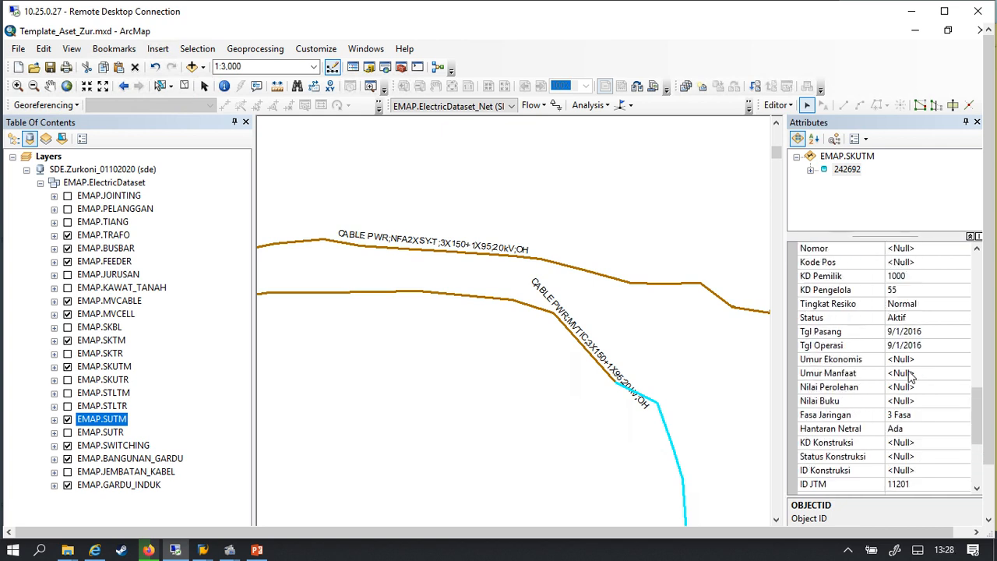
scroll(910, 376, up, 2)
scroll(910, 376, up, 2)
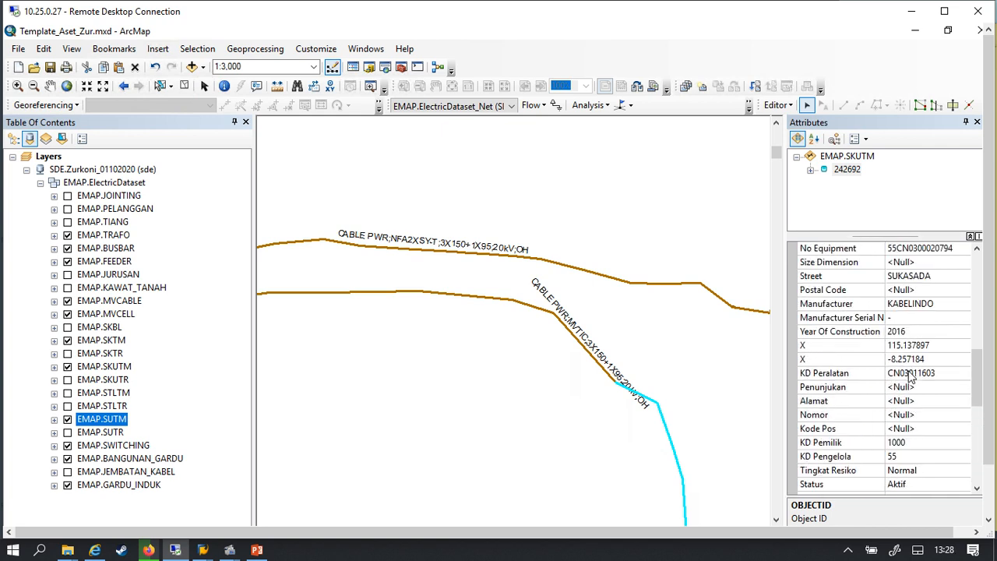
scroll(919, 388, up, 1)
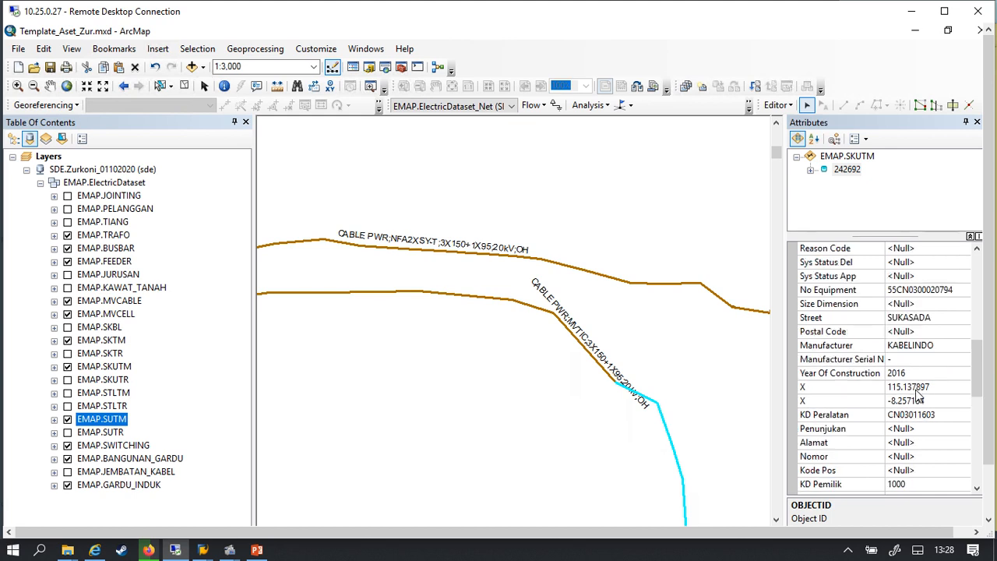
scroll(889, 381, up, 5)
scroll(886, 380, down, 1)
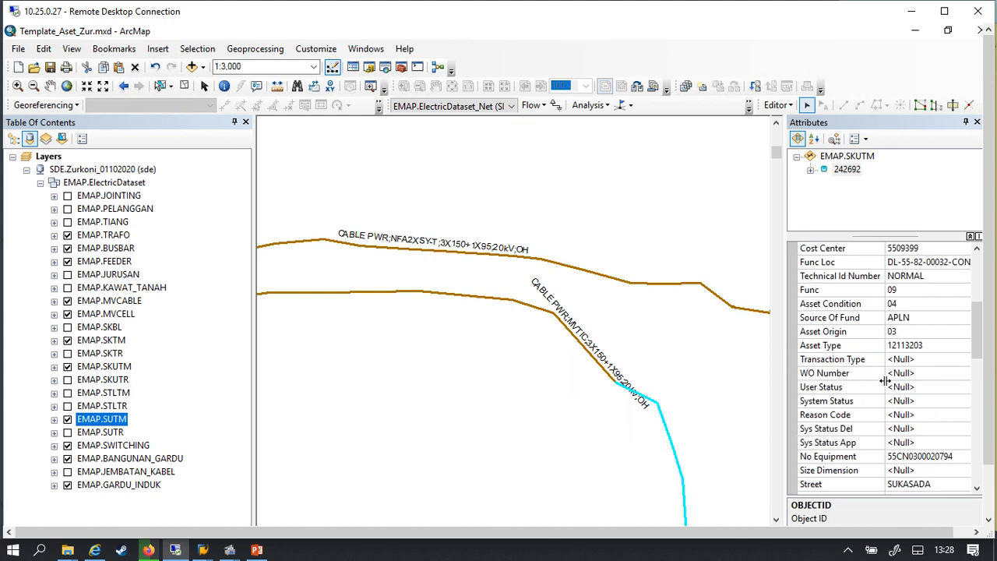
scroll(886, 380, up, 1)
scroll(924, 412, up, 1)
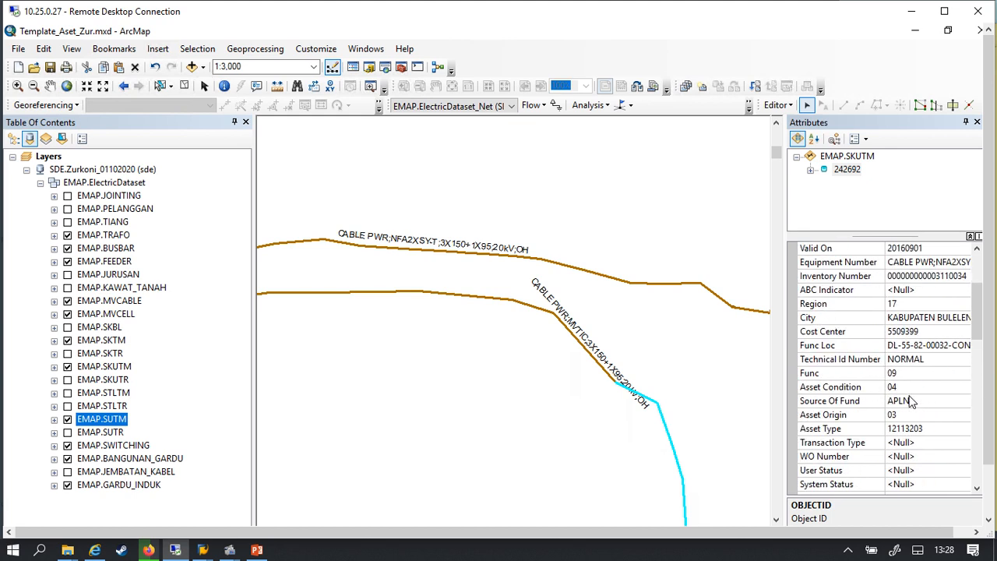
Step: Set the No Agenda attribute of the selected overhead SKUTM cable to SEG-2
scroll(919, 407, up, 1)
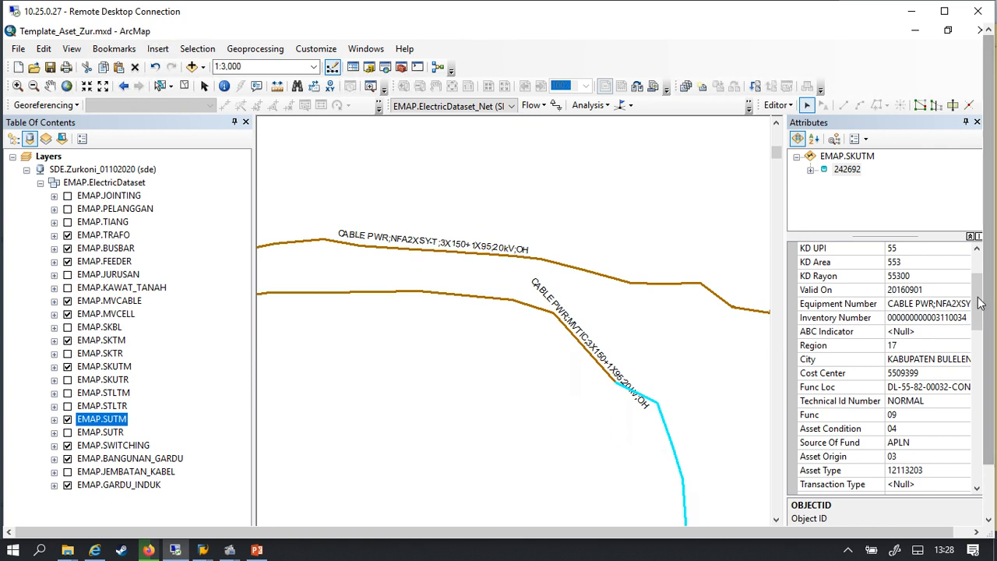
scroll(980, 290, up, 1)
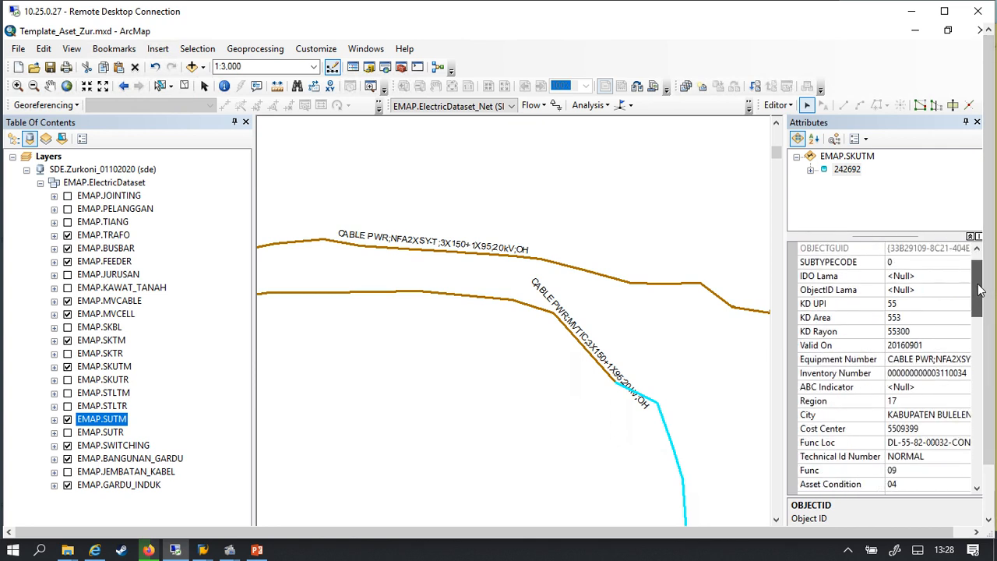
drag(980, 291, 980, 454)
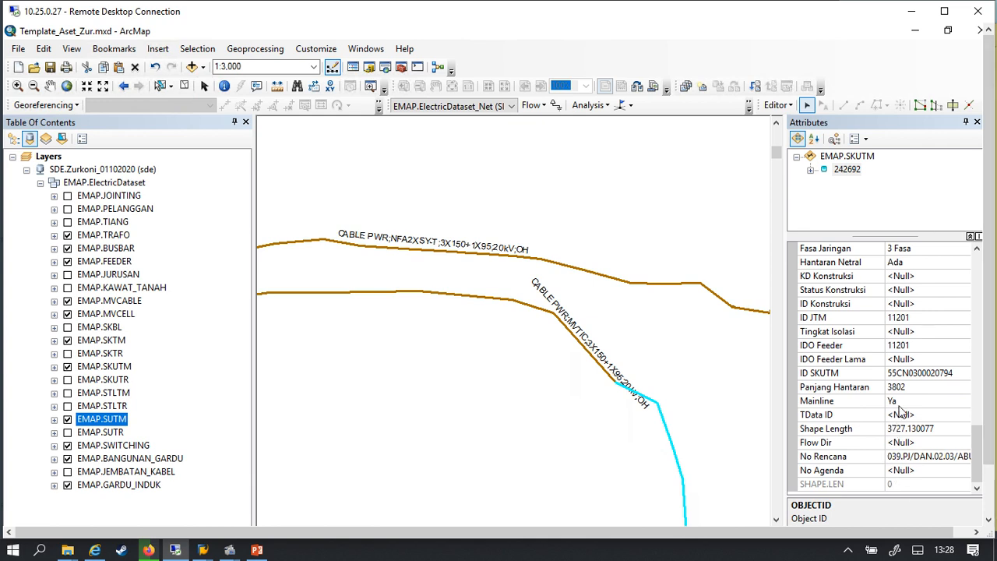
click(902, 471)
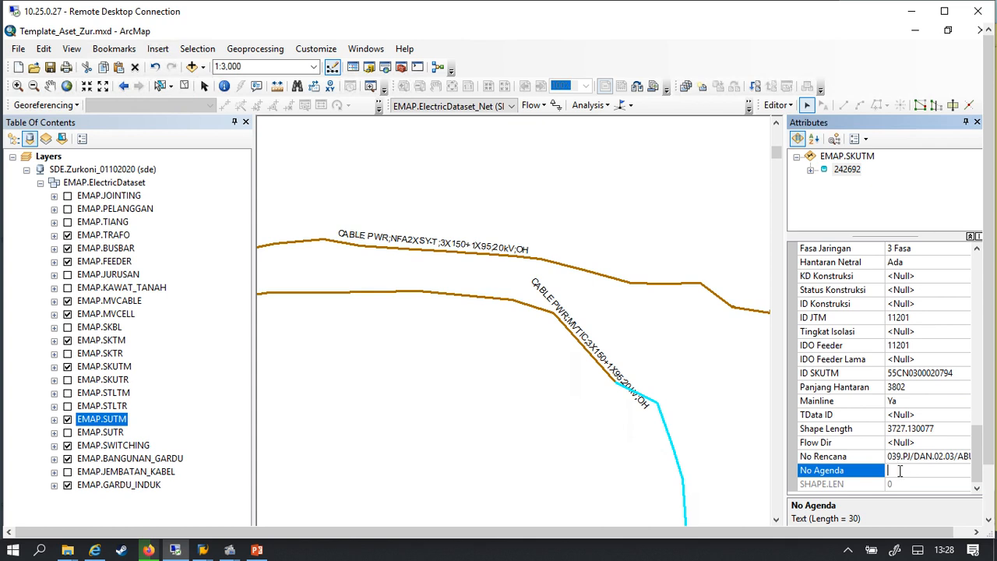
text(SEG-2)
key(Return)
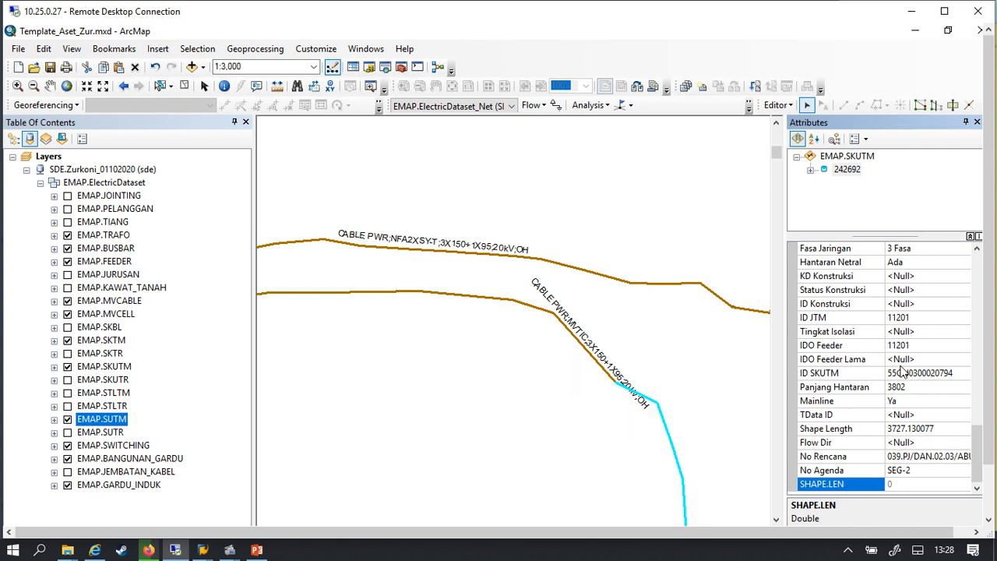
Step: Look through the SKUTM cable's remaining attributes, including Penunjukan, Alamat and the ownership and asset fields, for a suitable section code field
scroll(902, 372, up, 1)
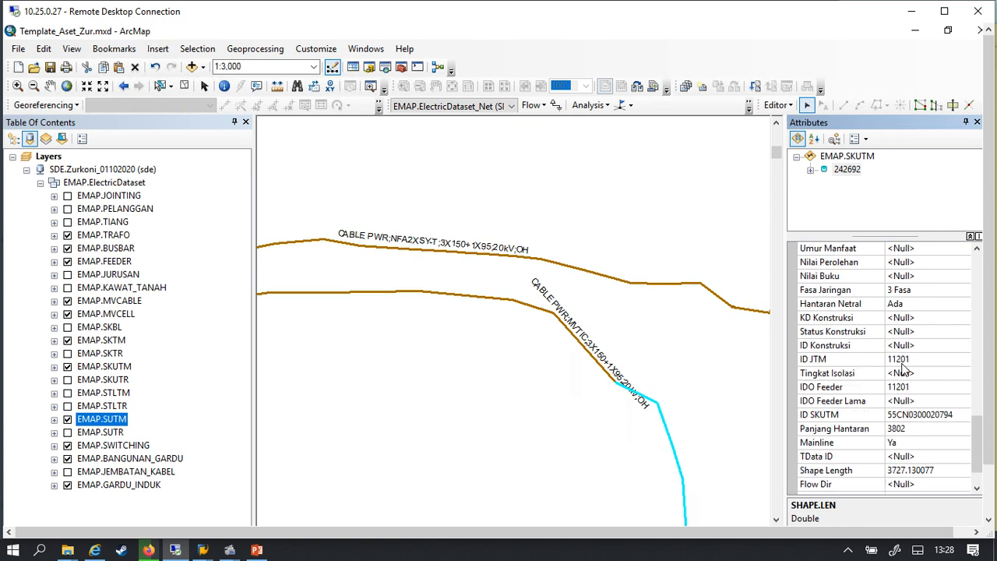
scroll(902, 371, up, 5)
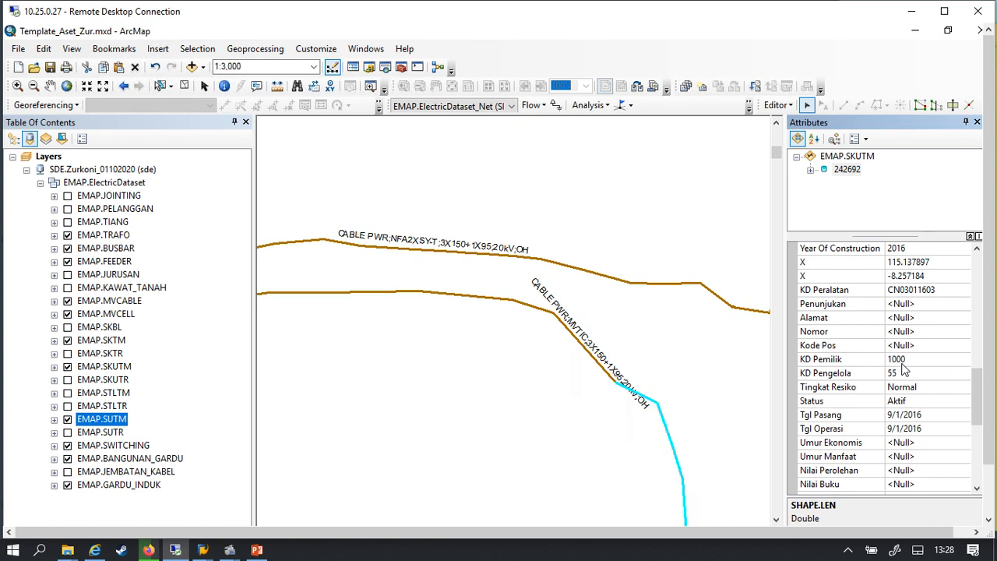
scroll(903, 371, up, 1)
click(887, 345)
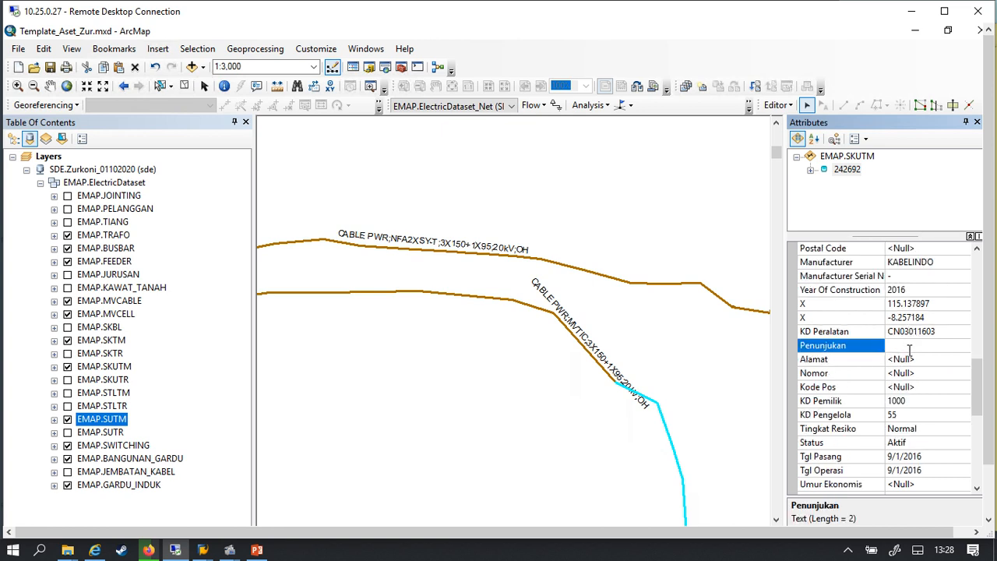
click(903, 359)
scroll(900, 342, up, 2)
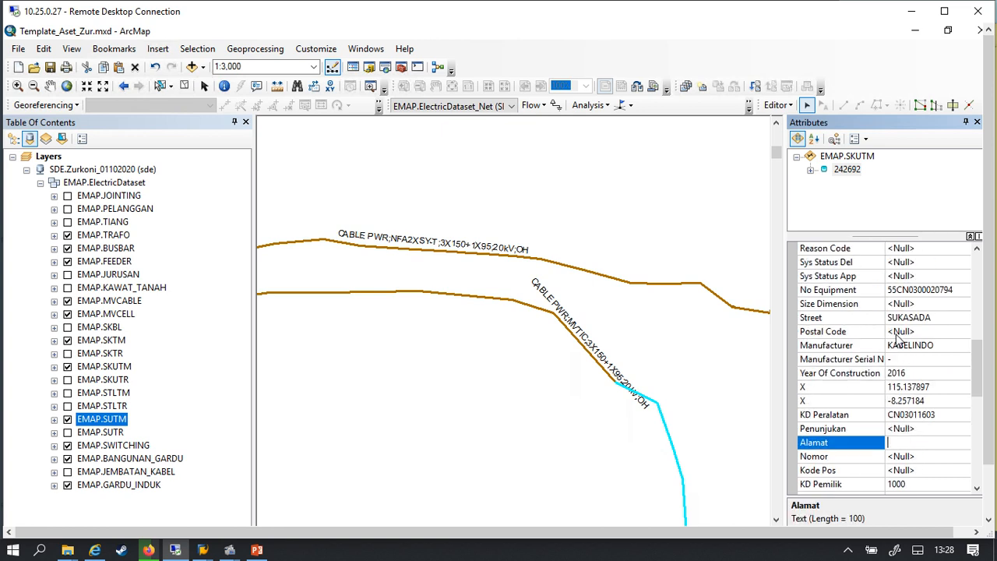
scroll(902, 351, down, 1)
scroll(904, 356, up, 1)
scroll(905, 364, up, 1)
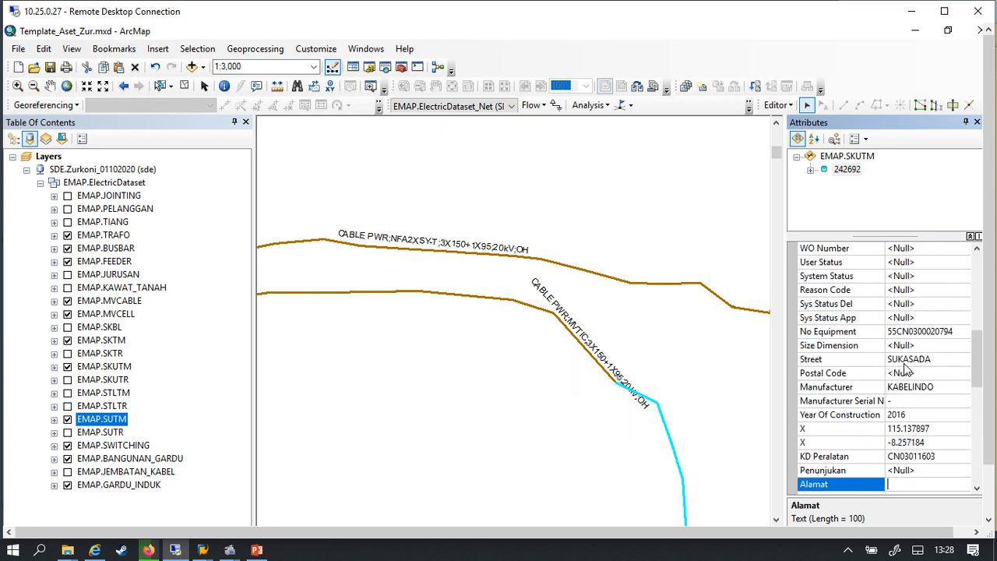
scroll(906, 371, up, 1)
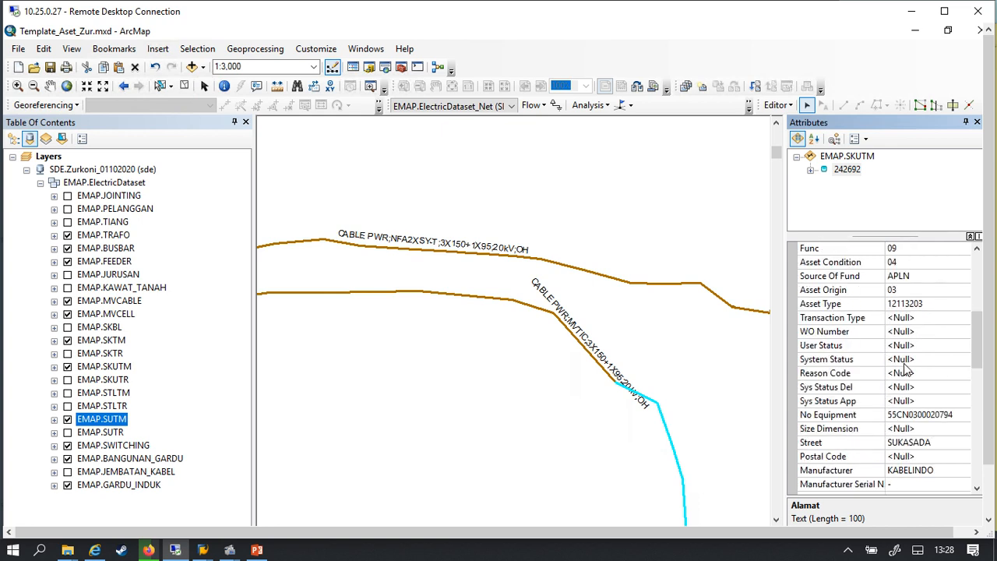
scroll(906, 372, up, 2)
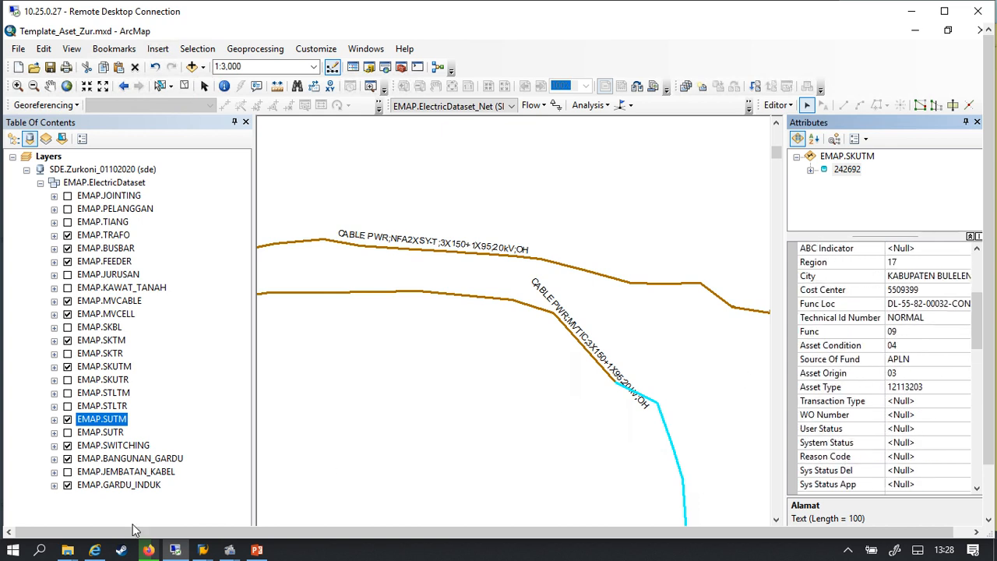
Step: Compare the cable's Data Teknis Aset fields in the eMap browser application with its attribute list in ArcMap
click(94, 550)
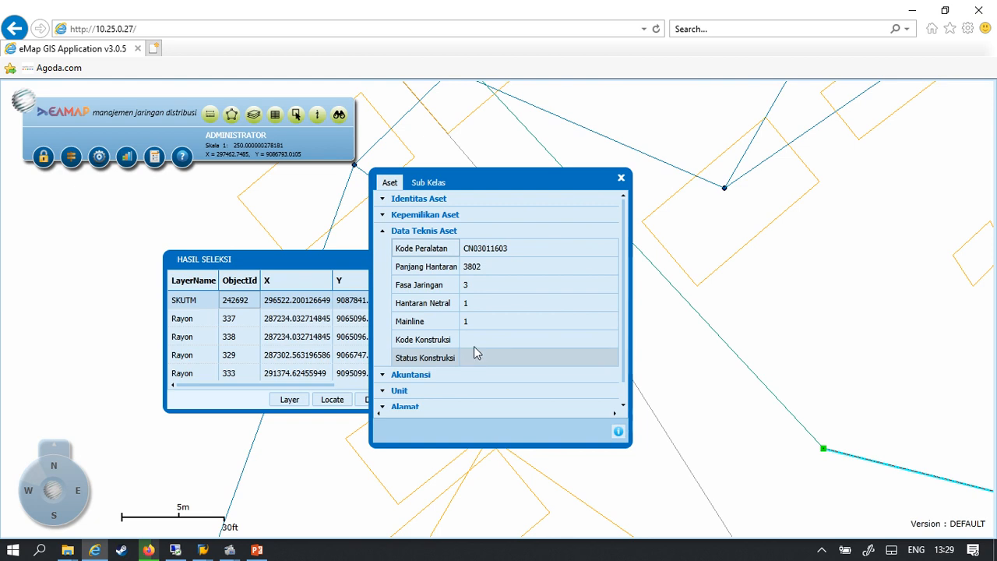
click(913, 10)
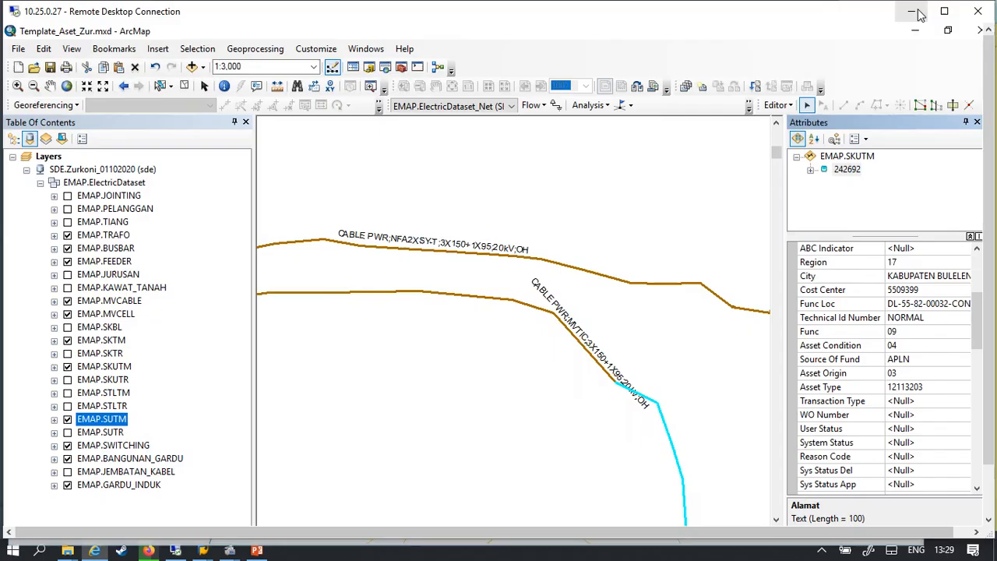
drag(981, 325, 960, 463)
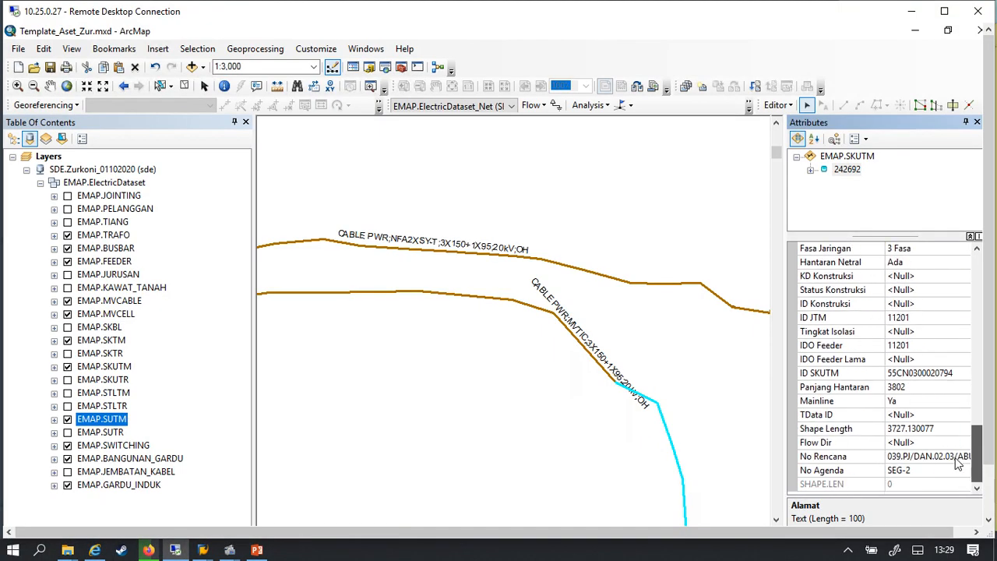
scroll(918, 300, up, 4)
click(917, 292)
scroll(889, 335, up, 1)
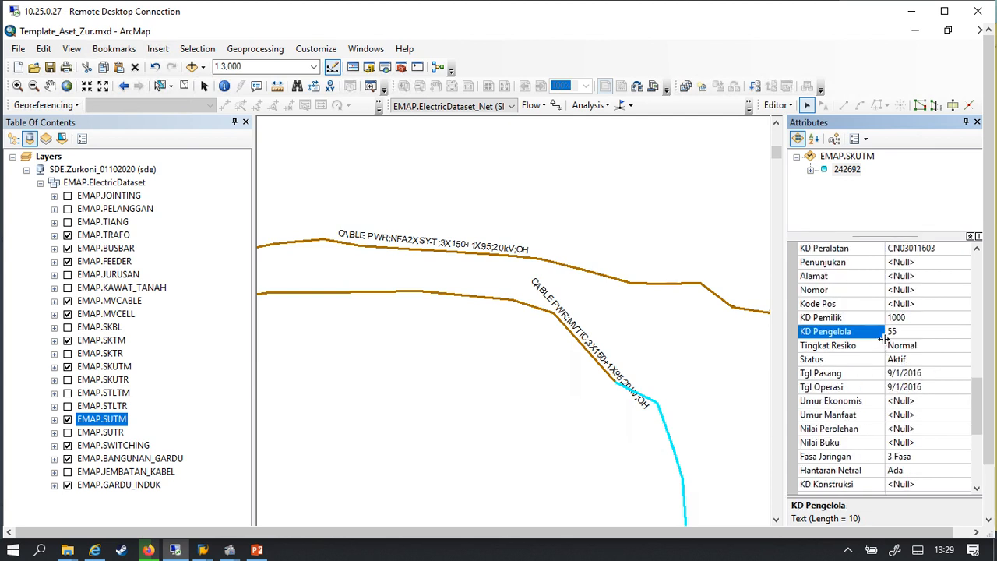
scroll(893, 360, down, 5)
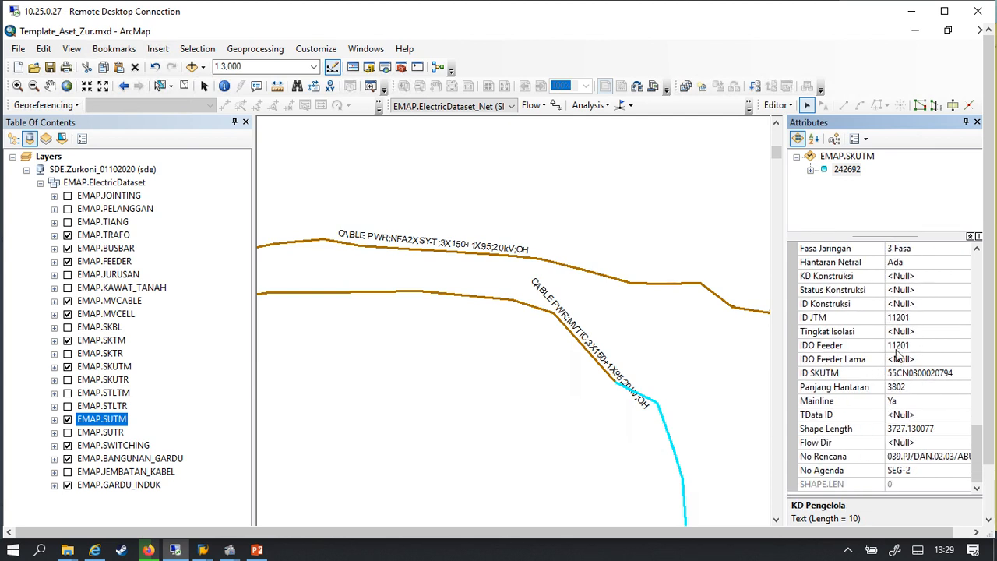
click(94, 550)
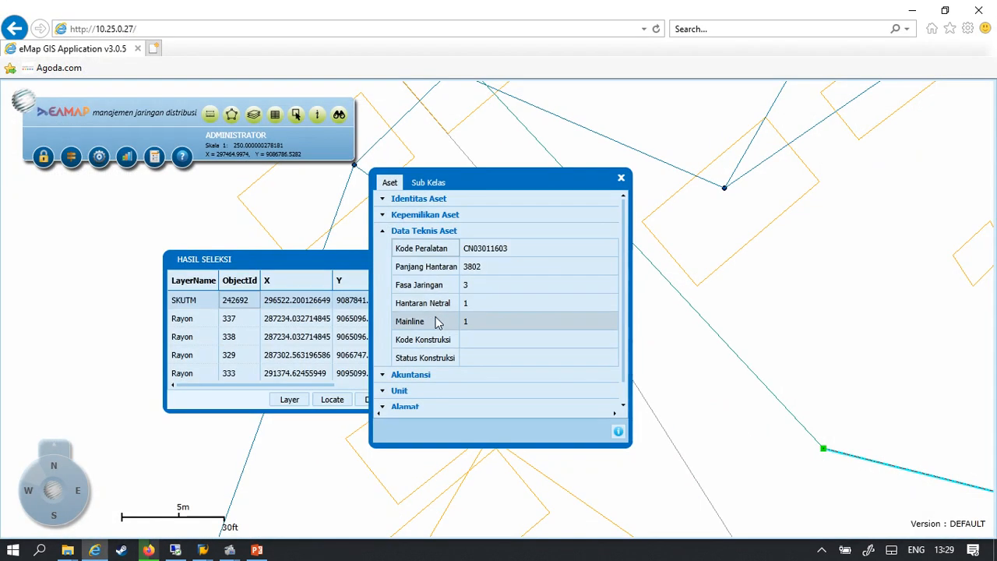
click(912, 10)
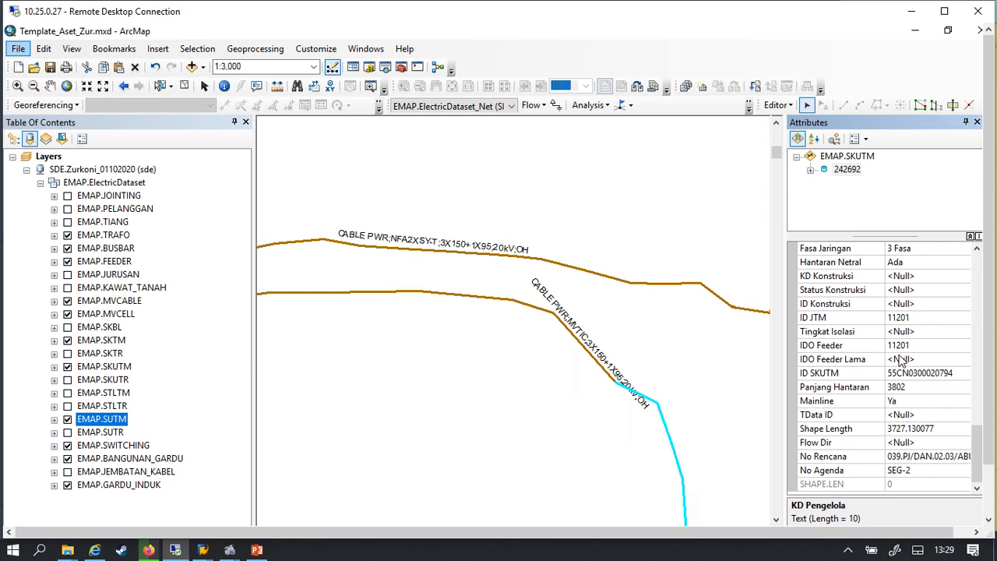
Step: Set the SKUTM cable's KD Konstruksi to SEG-2, checking the matching Kode Konstruksi field in eMap
click(909, 291)
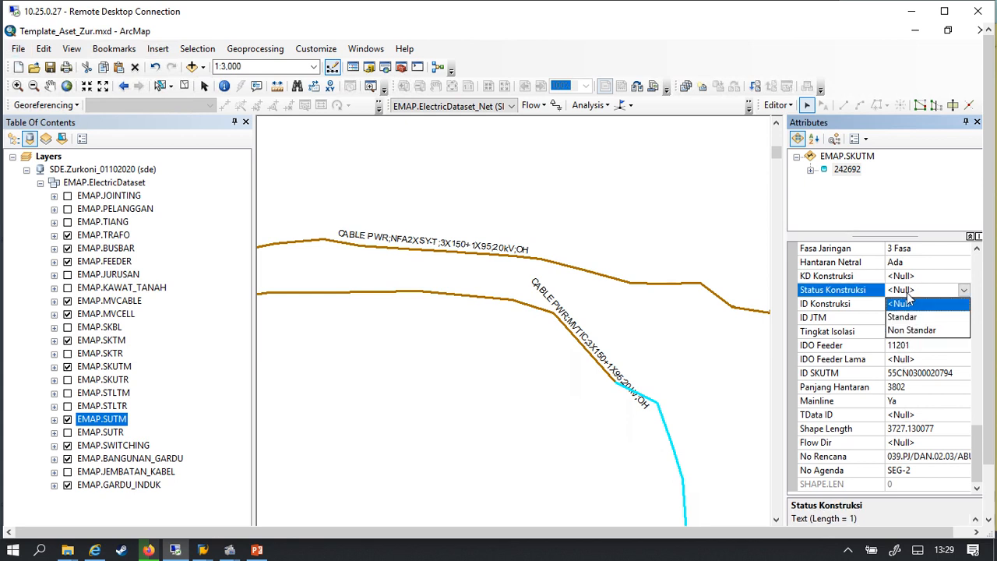
click(869, 286)
click(906, 276)
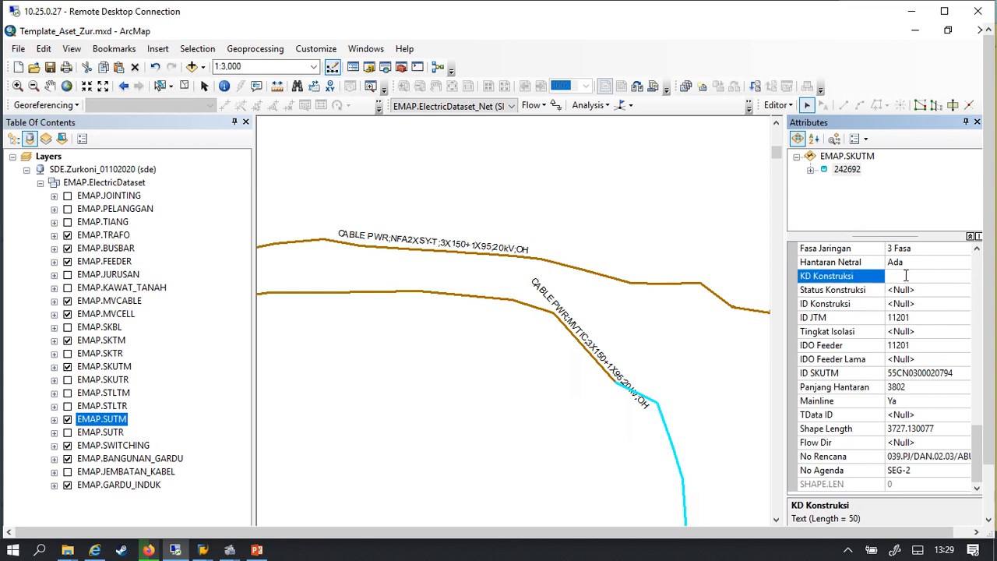
click(95, 550)
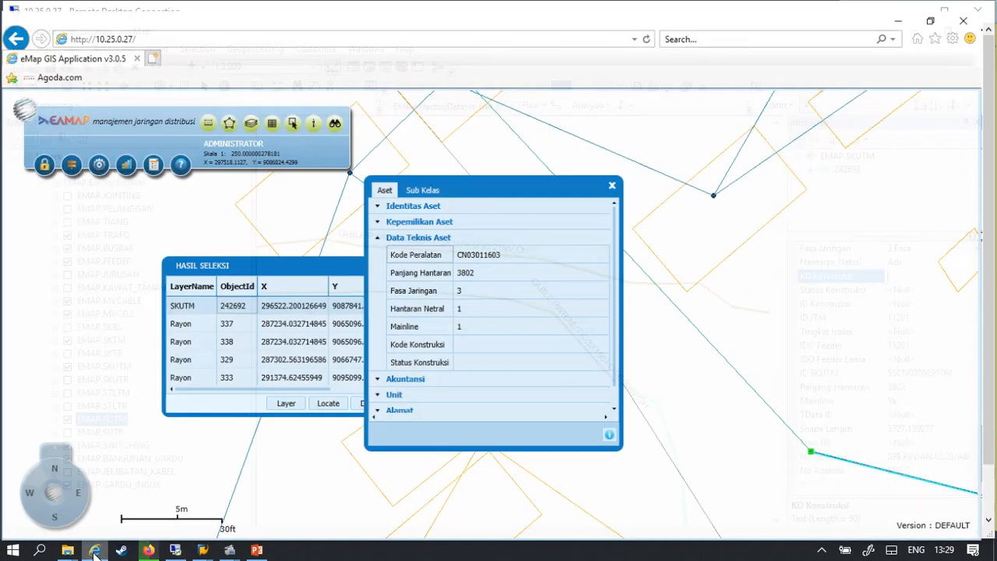
click(95, 550)
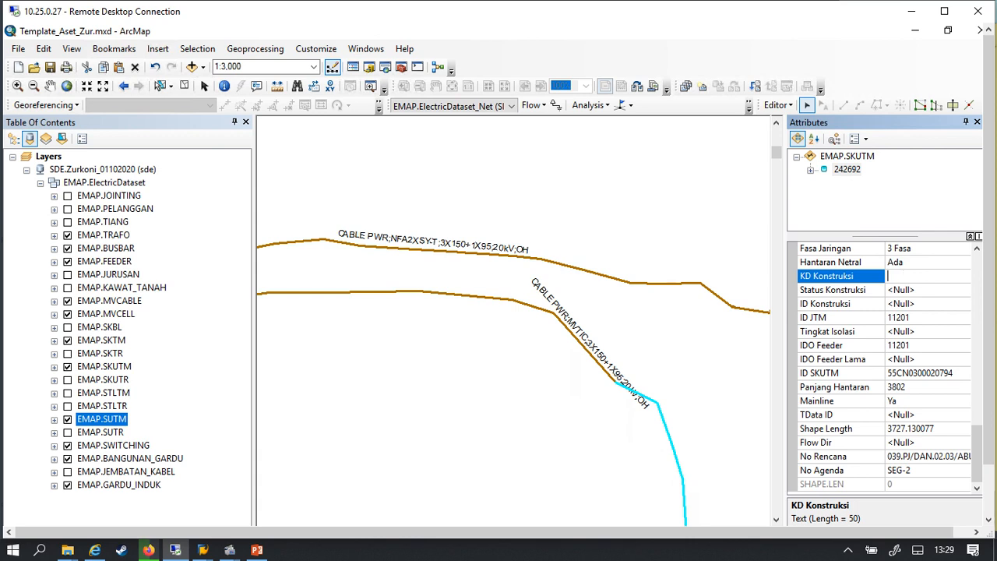
key(Return)
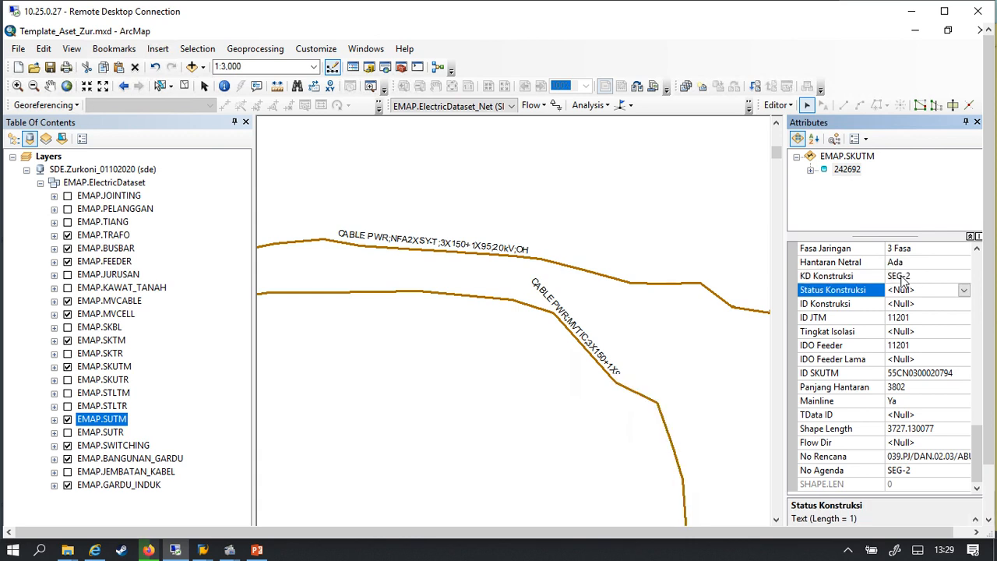
click(892, 278)
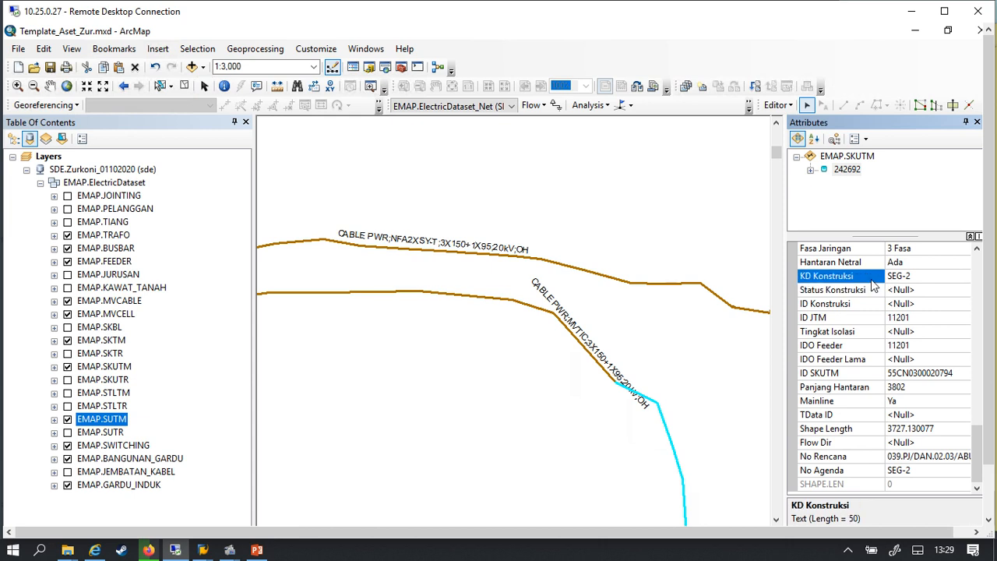
click(934, 276)
Step: Select the adjoining MVTIC cable and the SKUTM segments beyond it one at a time to check their extents
drag(560, 296, 526, 330)
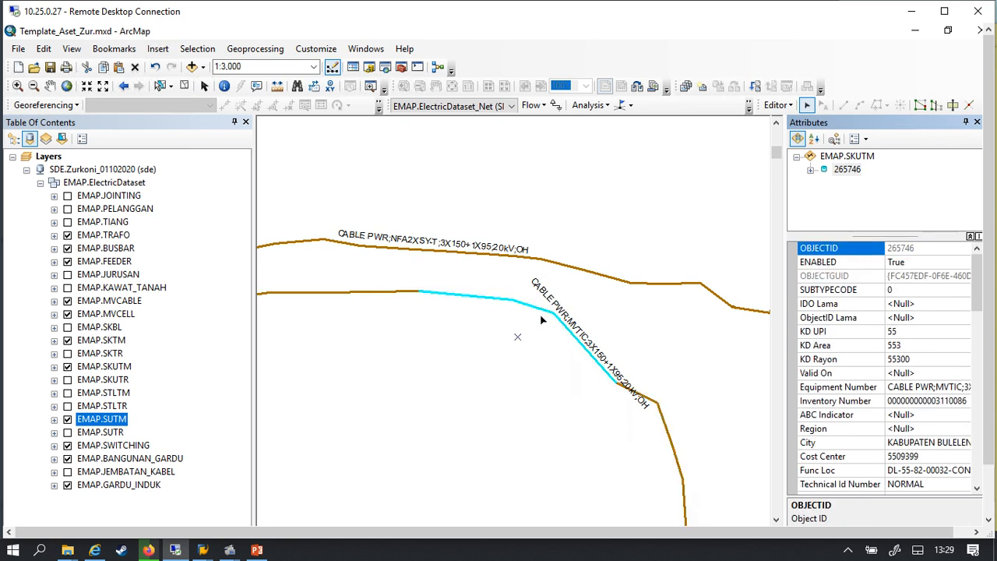
scroll(659, 374, up, 2)
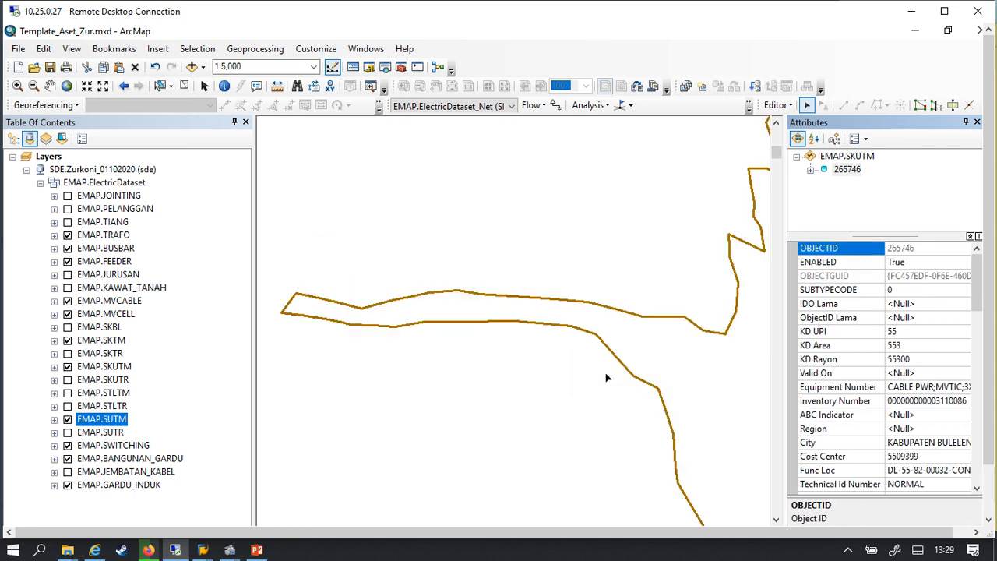
click(492, 321)
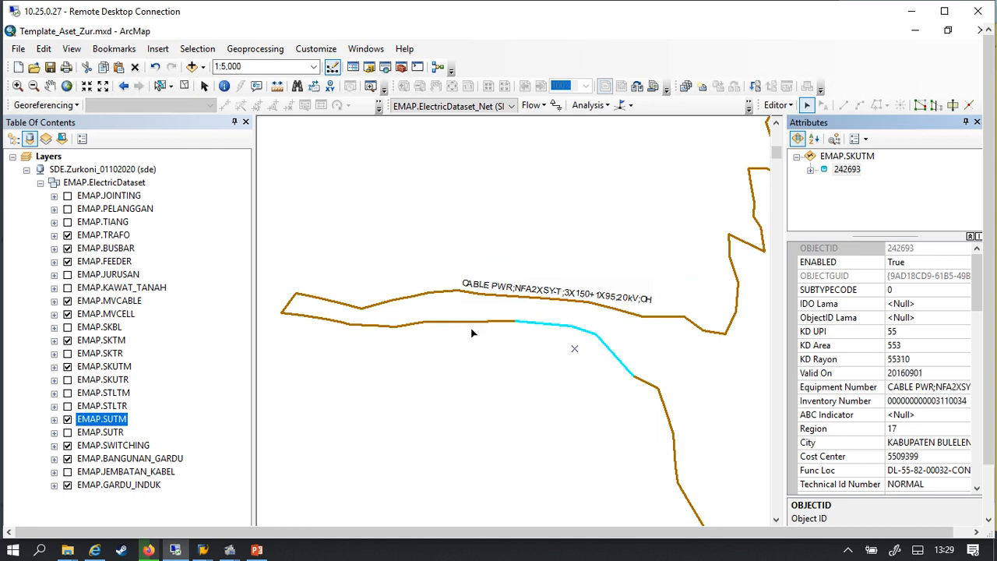
scroll(612, 357, up, 4)
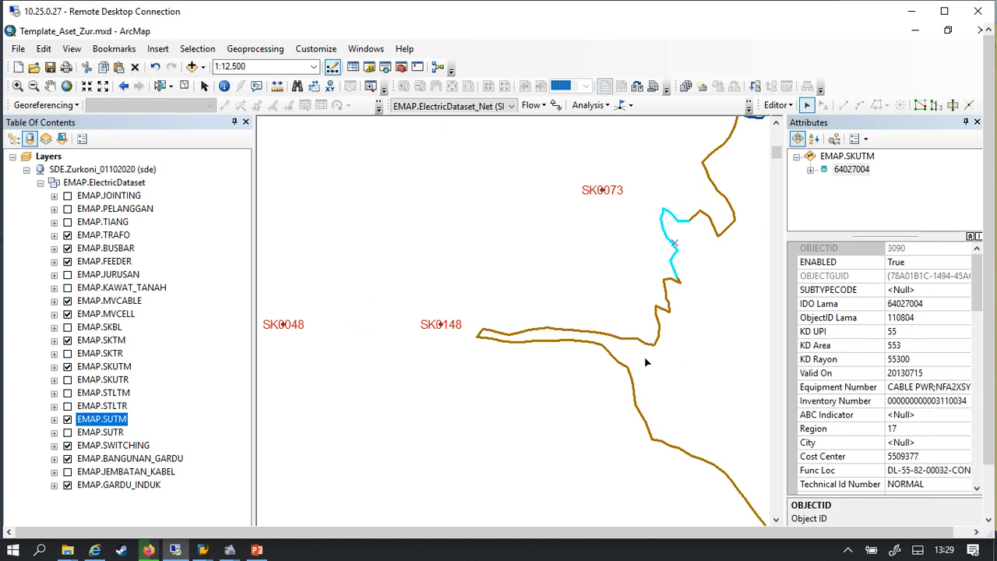
scroll(638, 352, down, 4)
scroll(534, 345, down, 1)
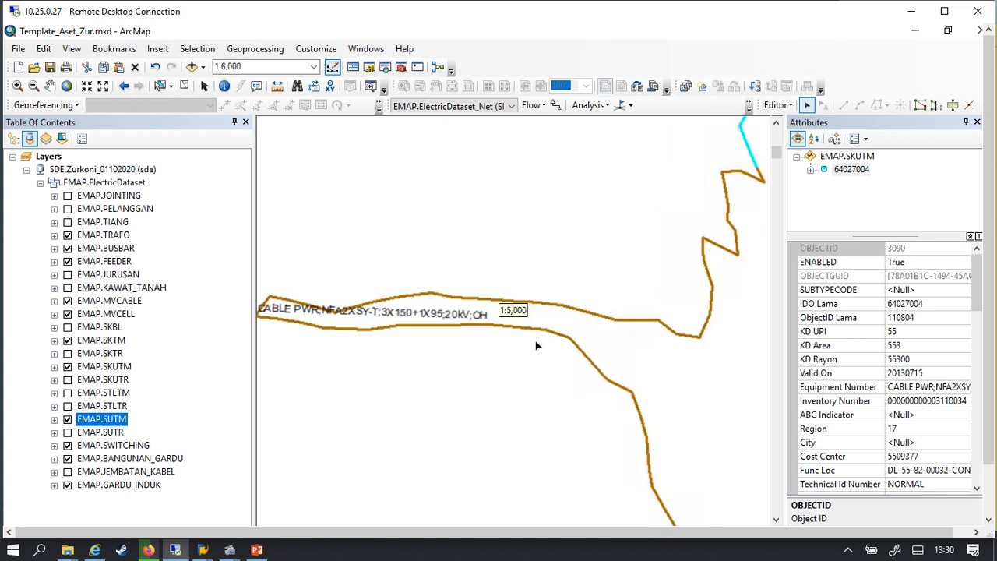
Step: Select the SKUTM segments between the SK0148 loop and the zigzag below SK0073 individually to check where each begins and ends
click(567, 372)
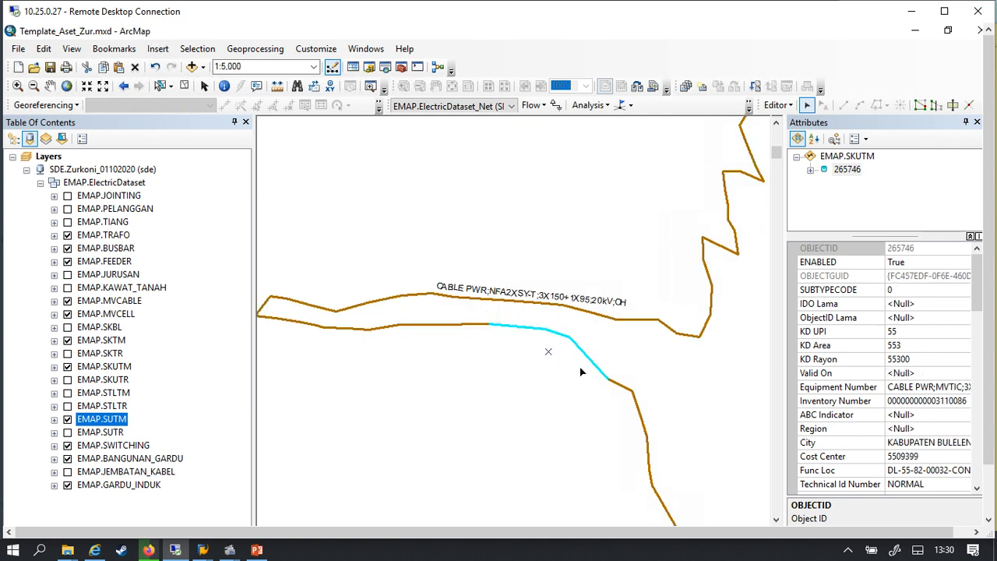
scroll(569, 378, up, 2)
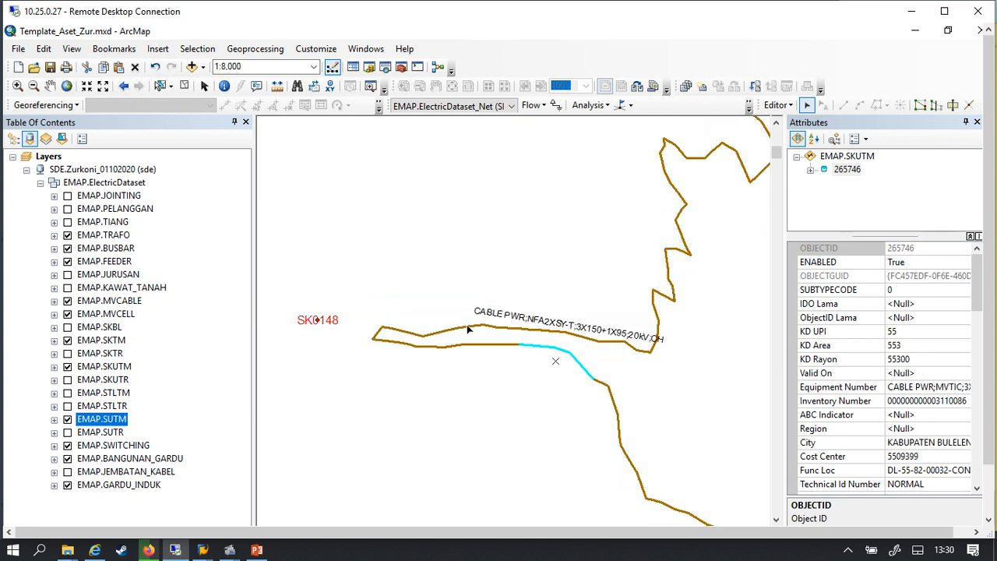
click(498, 344)
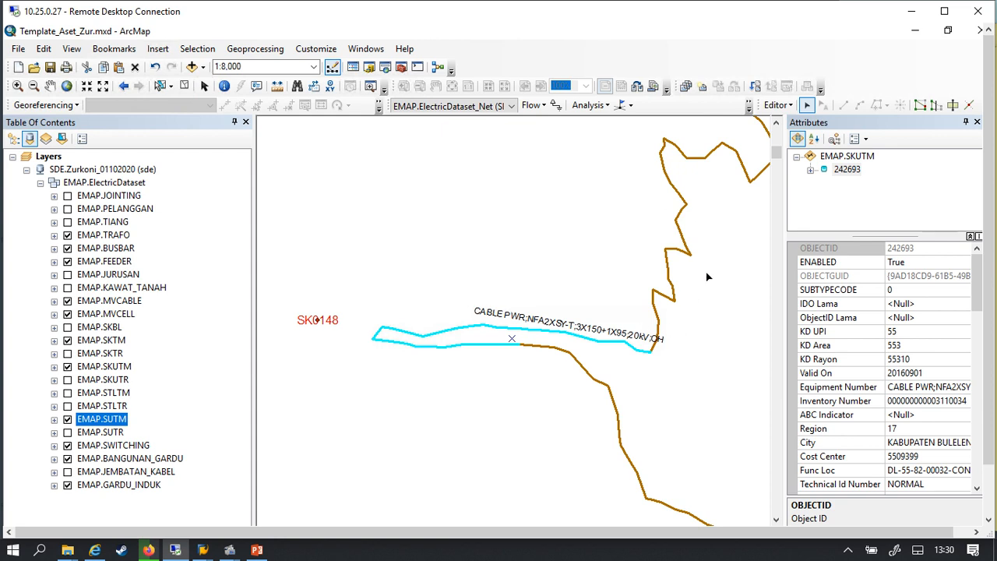
scroll(639, 349, up, 4)
scroll(692, 290, down, 4)
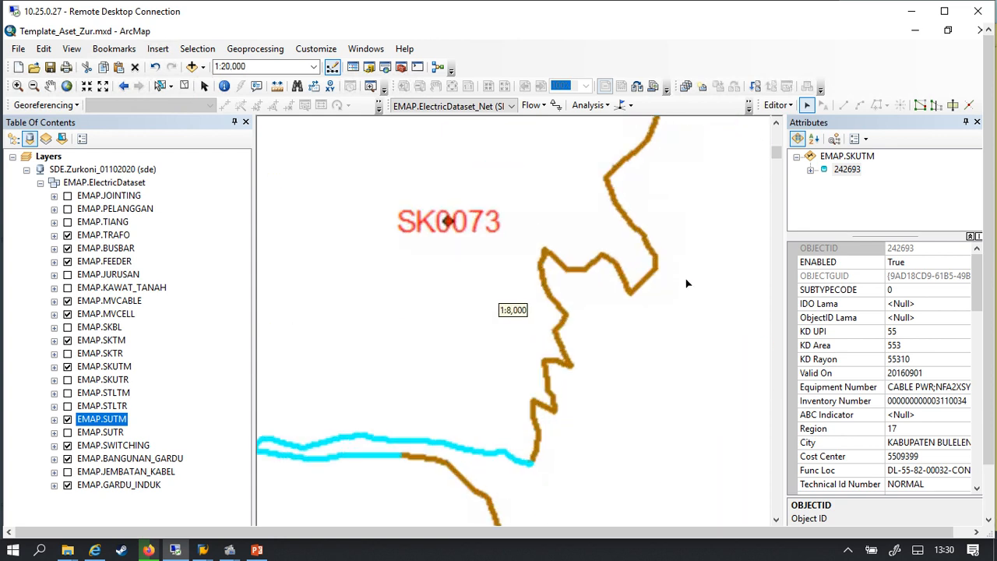
scroll(564, 407, down, 3)
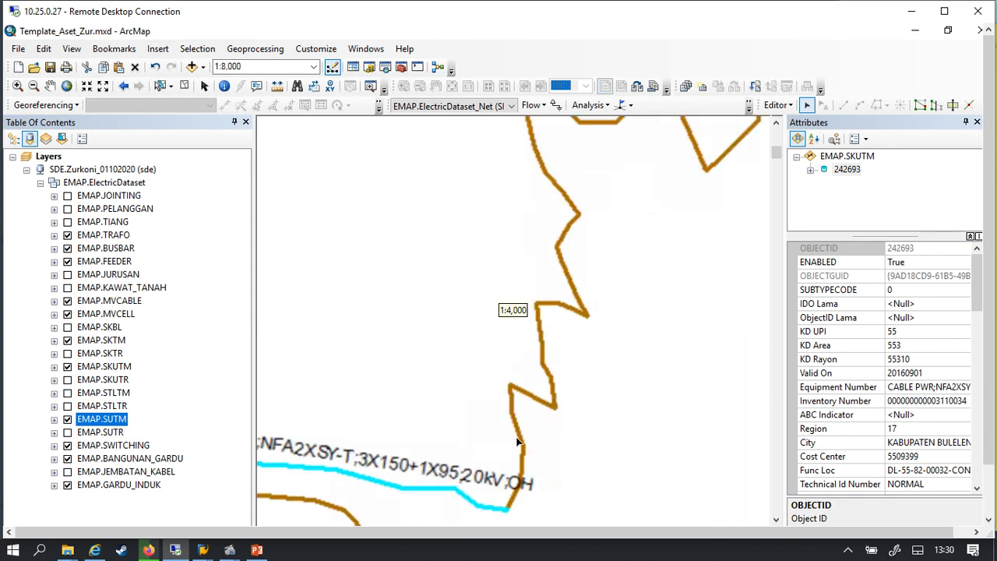
scroll(519, 441, down, 2)
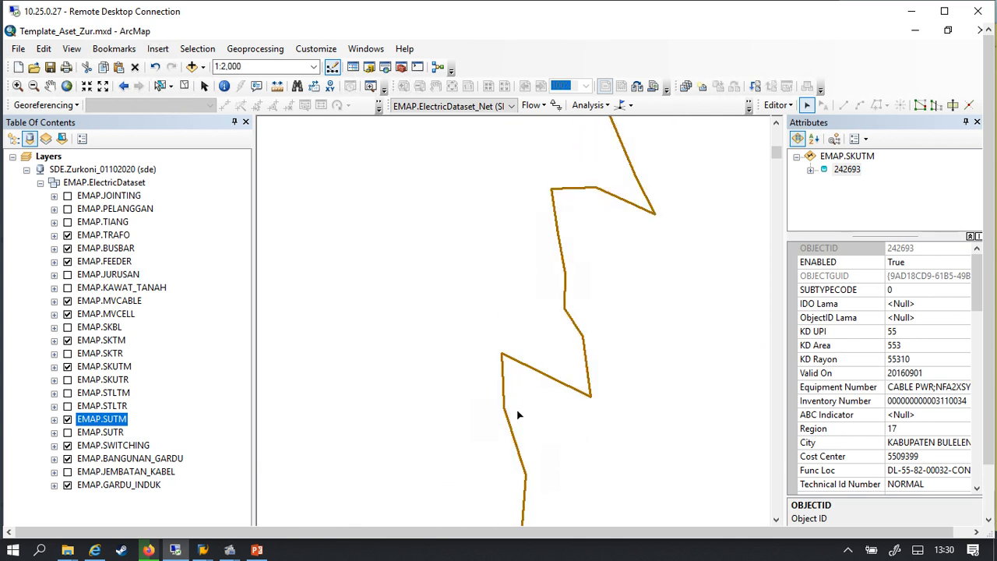
scroll(536, 413, up, 3)
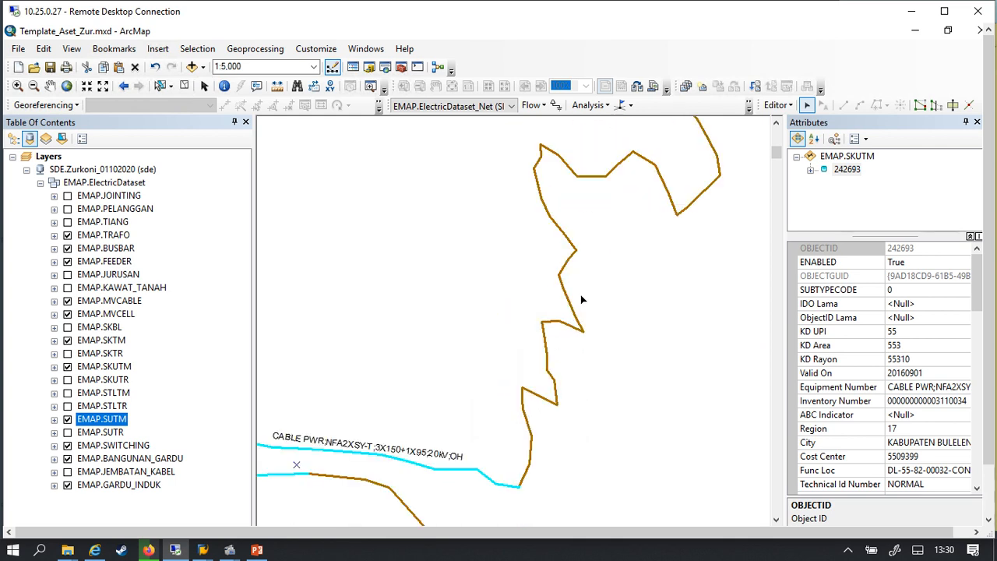
drag(559, 333, 562, 335)
scroll(580, 383, up, 1)
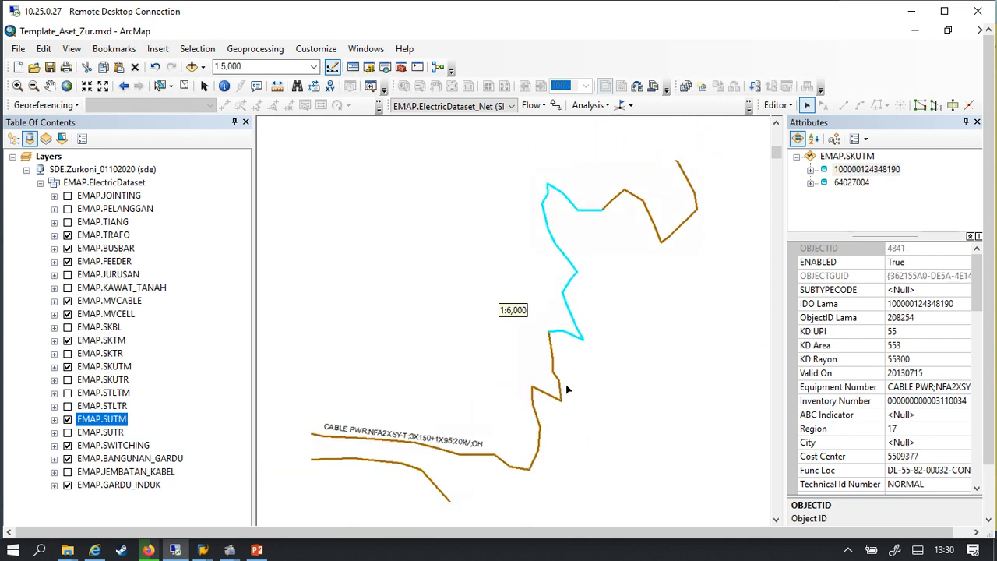
click(546, 403)
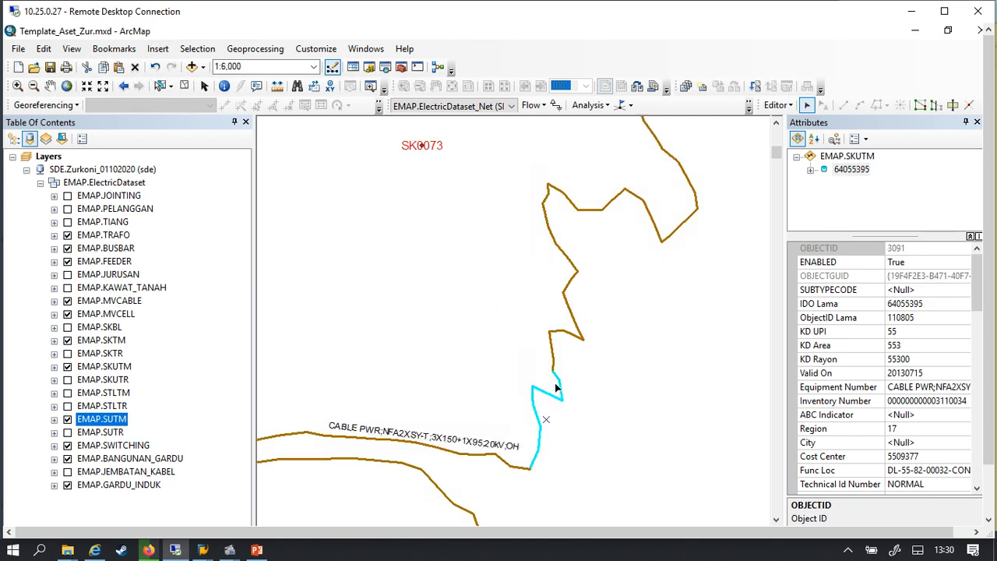
scroll(555, 383, up, 3)
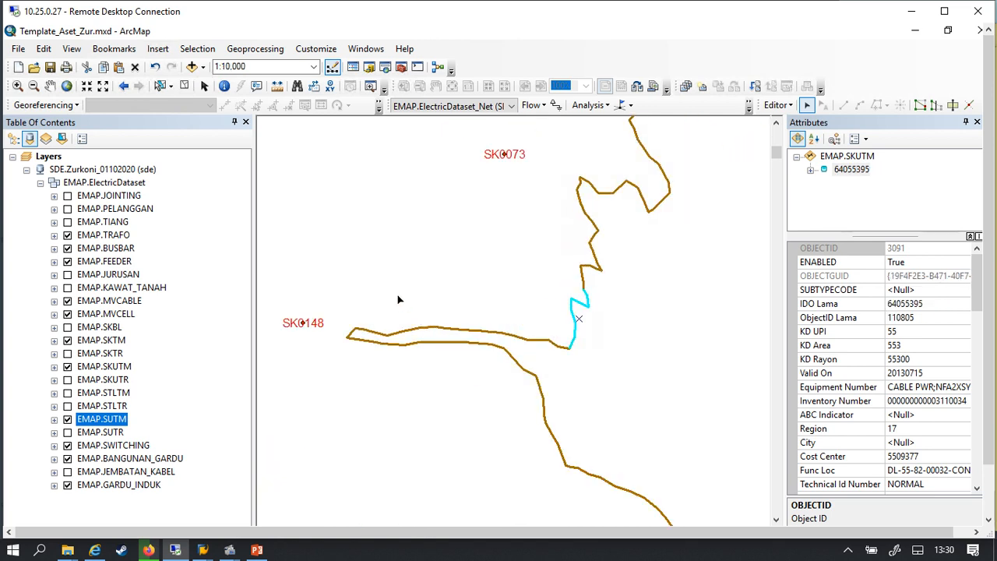
Step: Select together the MVTIC segment, the looped SKUTM cable beside SK0148 and the two short zigzag segments leading north from it
drag(397, 295, 519, 377)
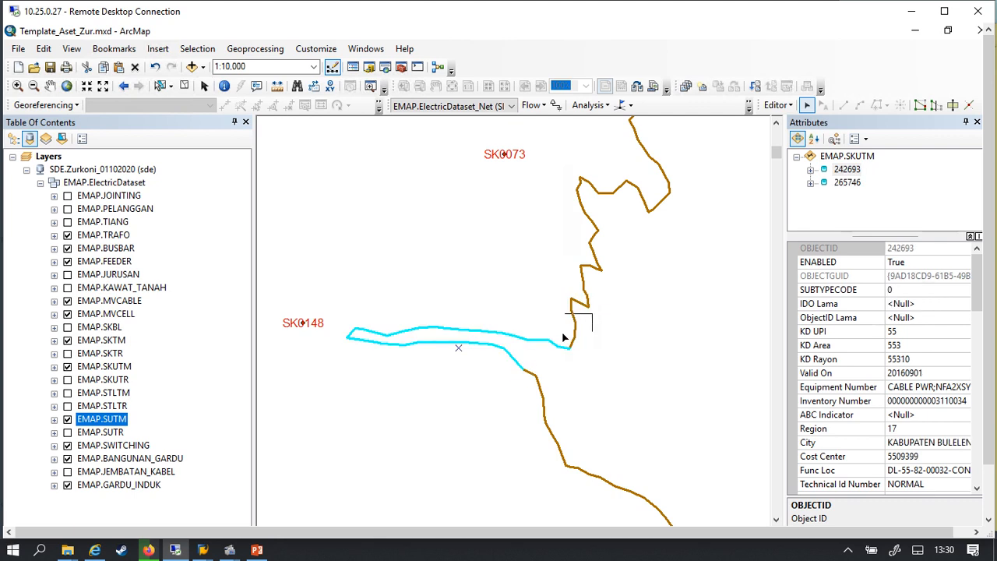
click(578, 319)
shift+click(468, 330)
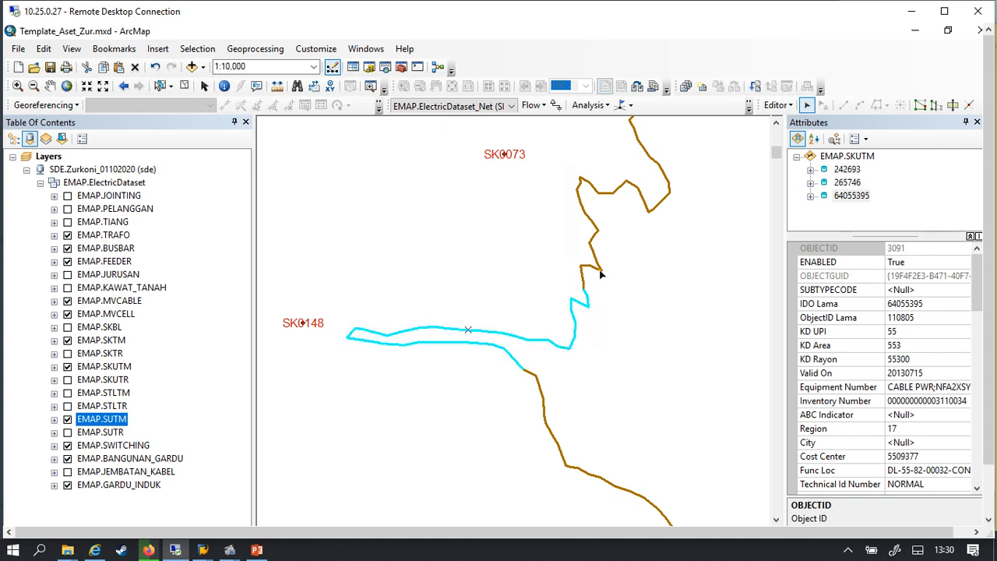
scroll(602, 237, up, 4)
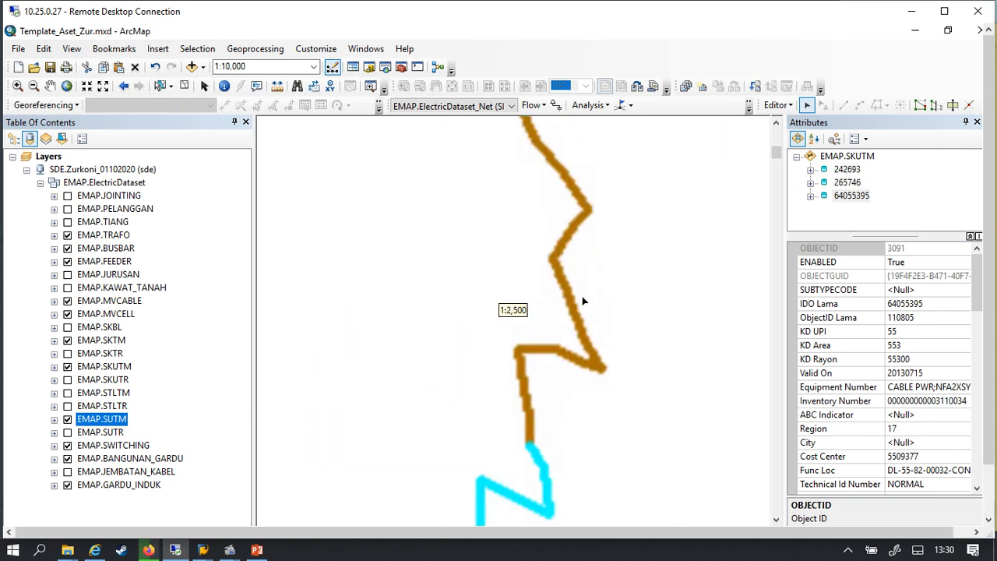
scroll(583, 301, up, 2)
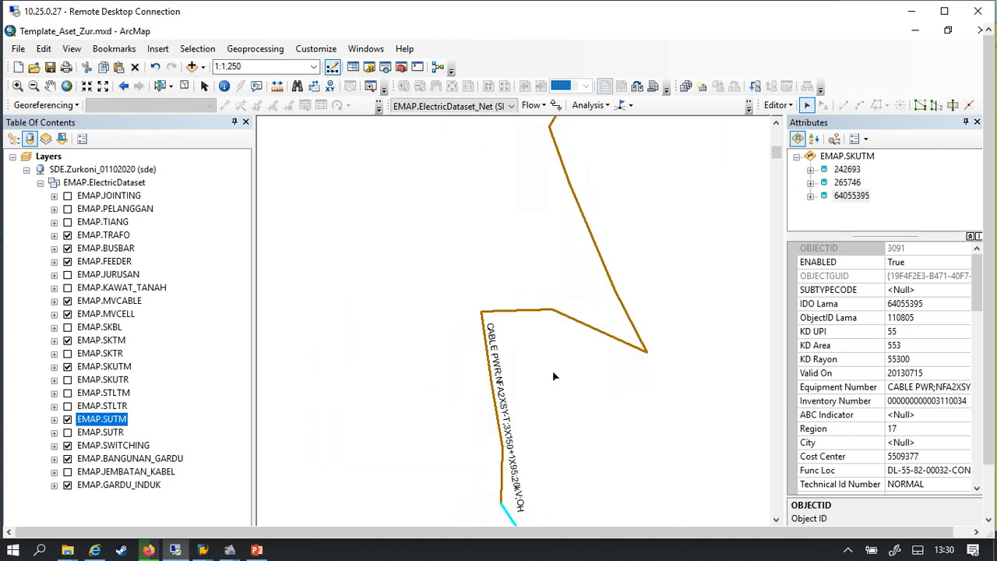
drag(466, 318, 508, 370)
scroll(558, 314, down, 5)
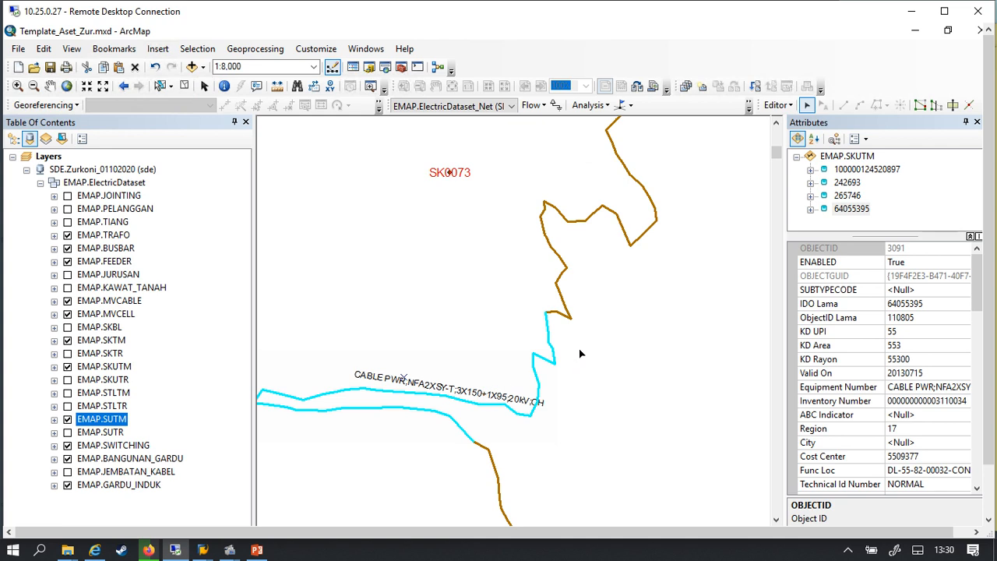
Step: Add the next two SKUTM segments along the zigzag south of SK0073 to the selection
scroll(559, 255, up, 3)
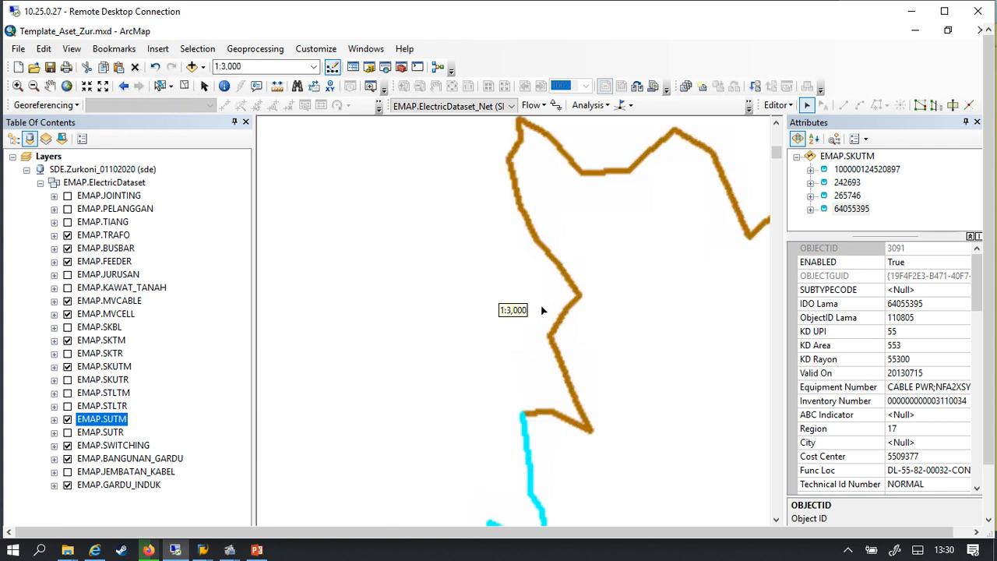
scroll(555, 368, up, 3)
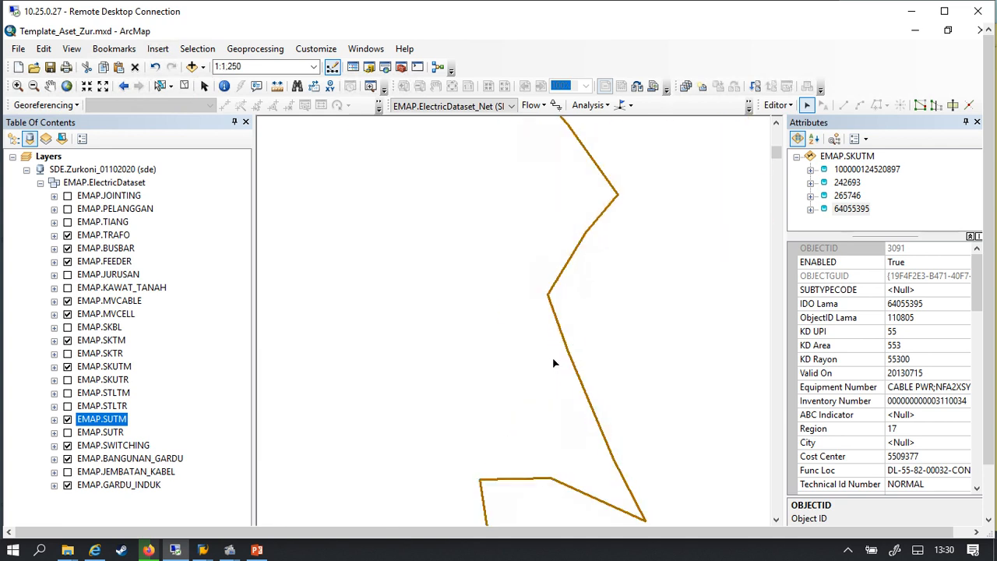
drag(598, 329, 544, 356)
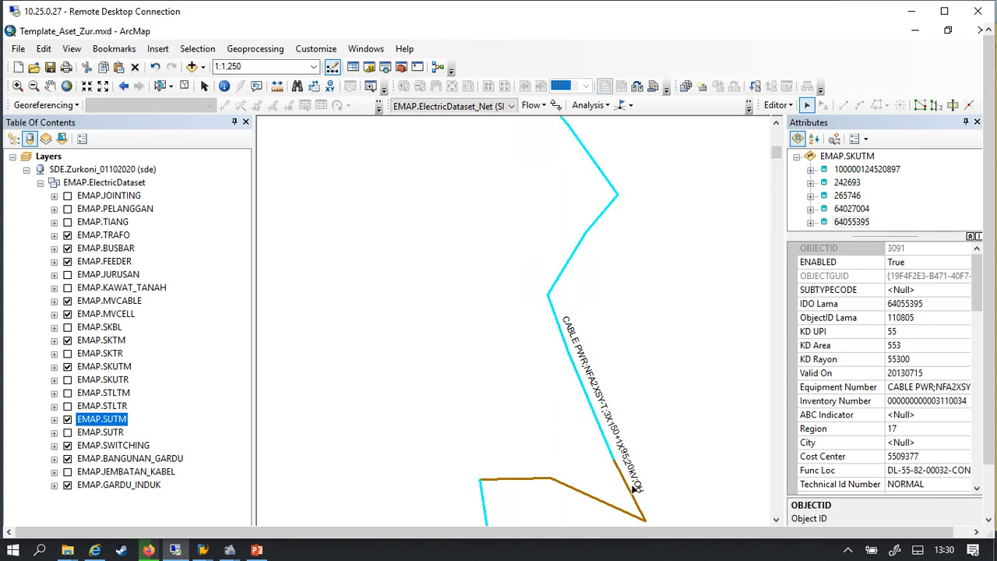
drag(626, 483, 576, 514)
Step: Extend the selection with the SKUTM segments running from SK0073 up to the junction with the AAAC-S conductor
scroll(597, 480, up, 2)
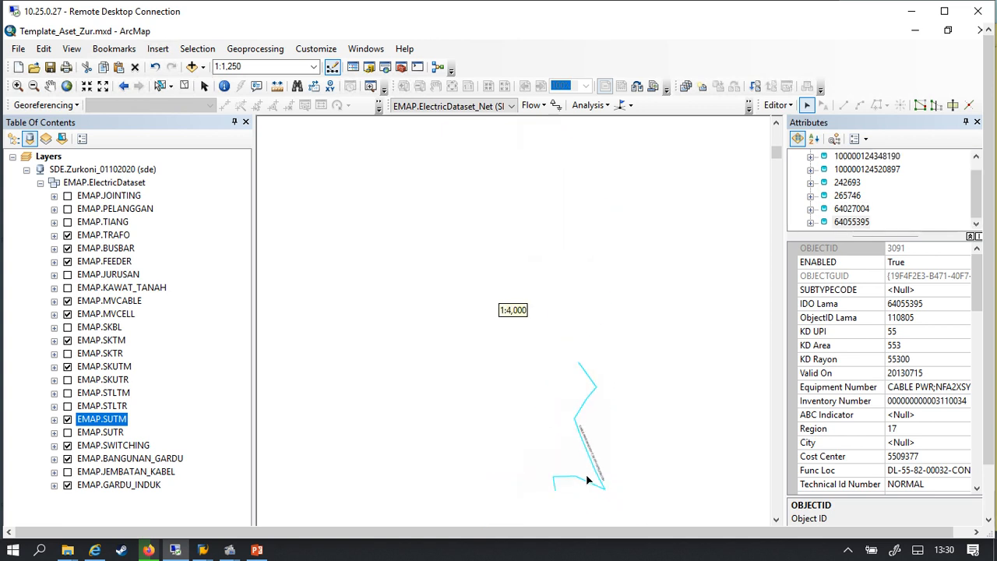
scroll(604, 318, up, 2)
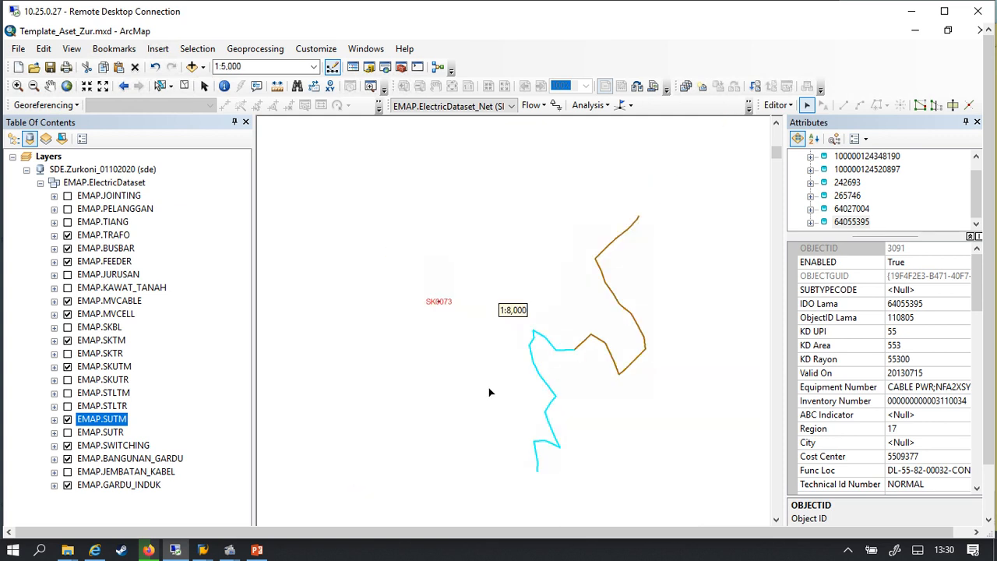
scroll(581, 308, down, 3)
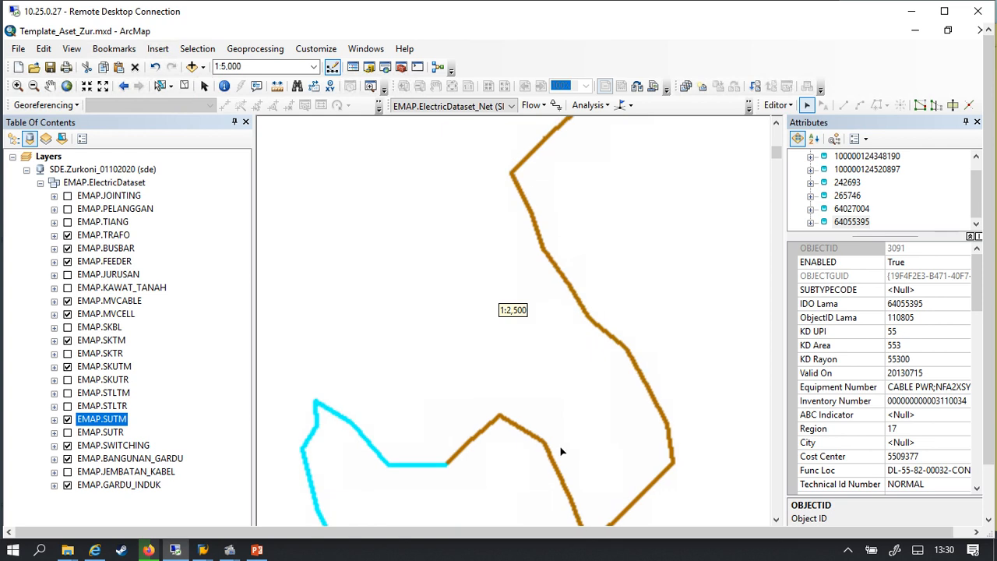
scroll(561, 451, down, 1)
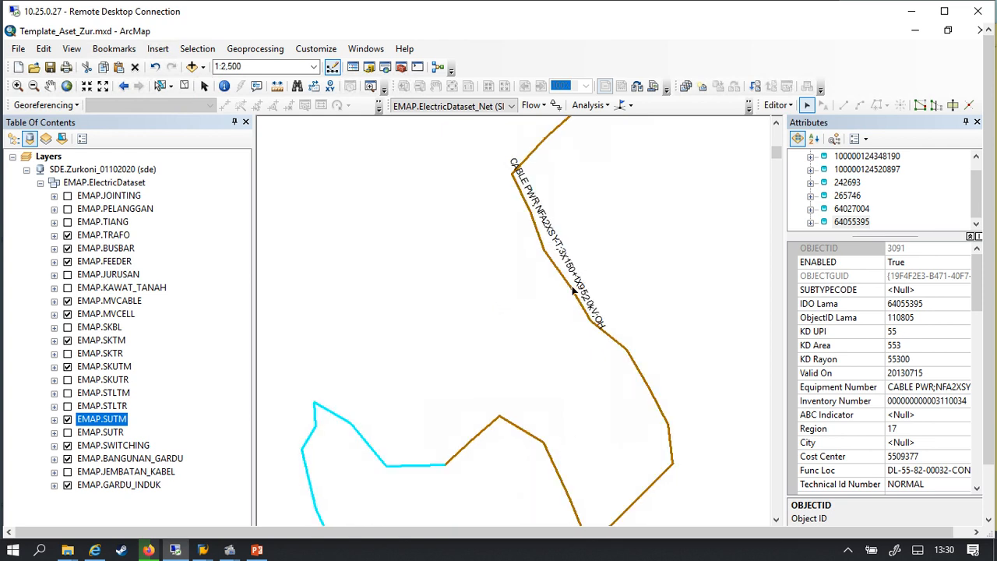
drag(607, 290, 556, 324)
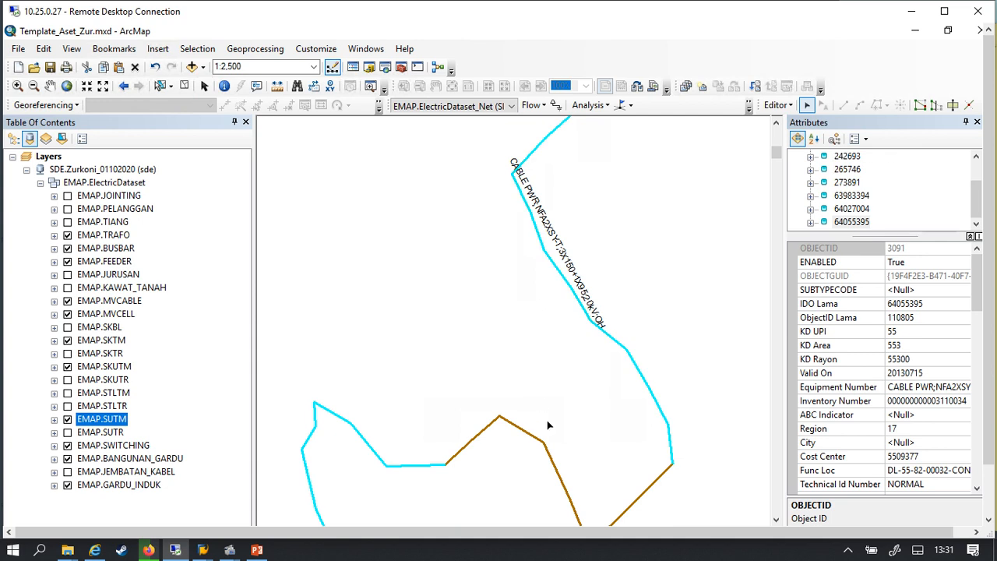
scroll(528, 408, up, 3)
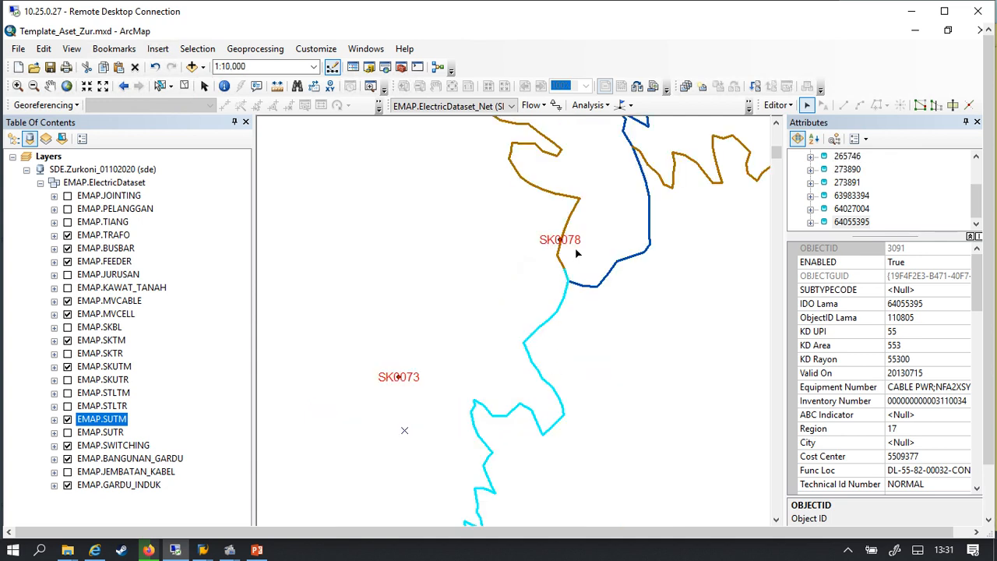
Step: Check how substation SK0078 connects to the cable and add the SKUTM segment passing it to the selection
scroll(576, 253, down, 3)
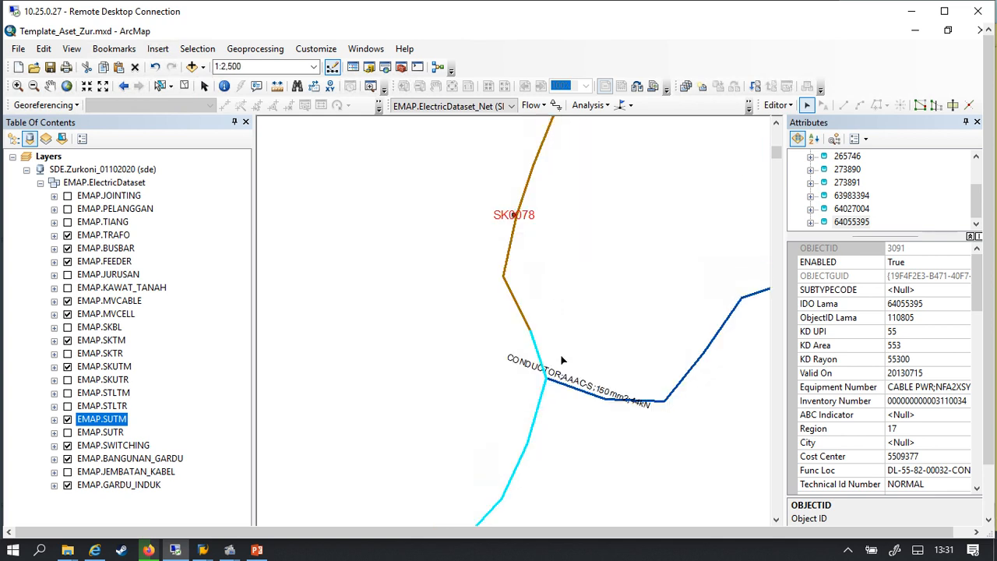
scroll(537, 413, up, 2)
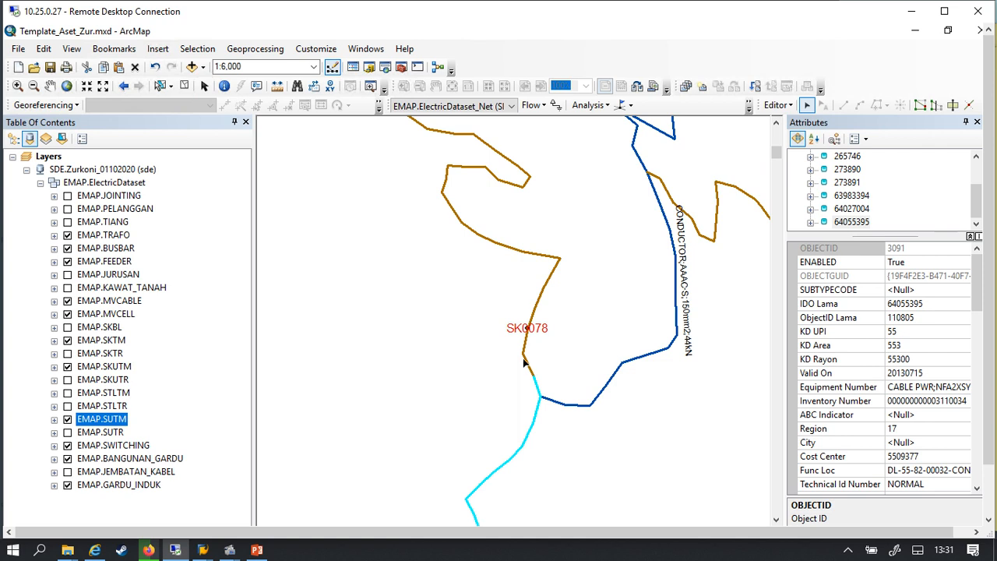
scroll(522, 321, down, 4)
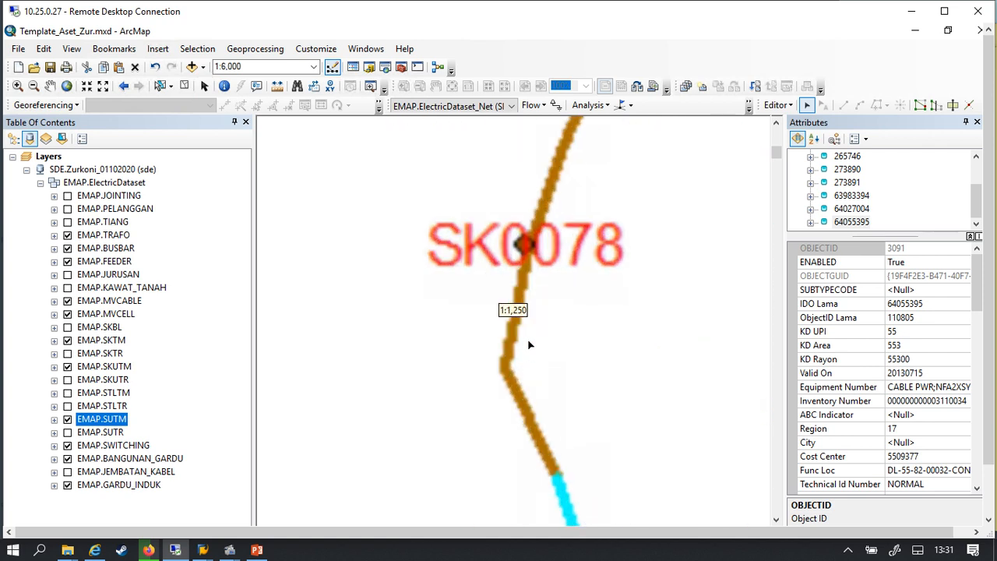
scroll(567, 296, down, 5)
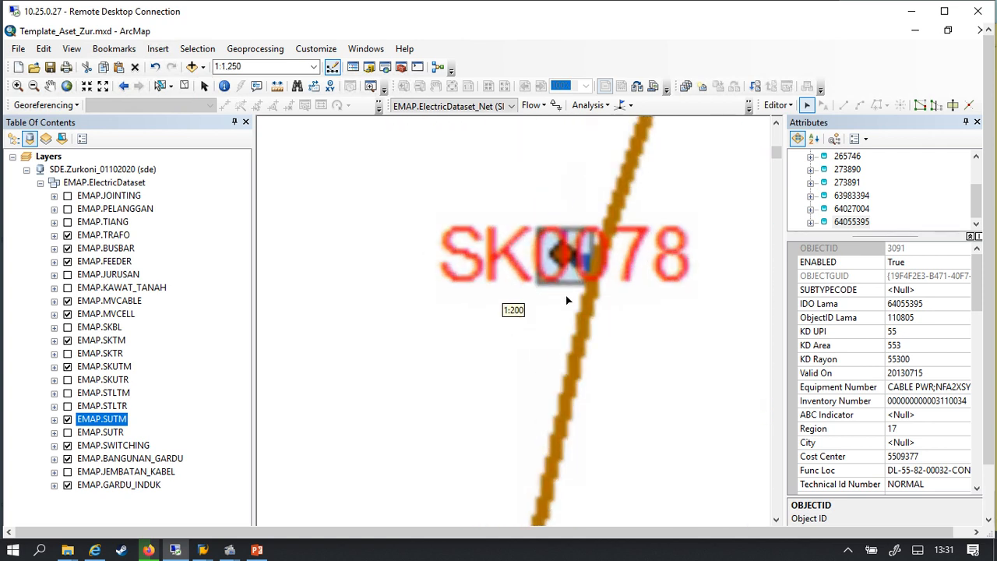
scroll(592, 280, down, 2)
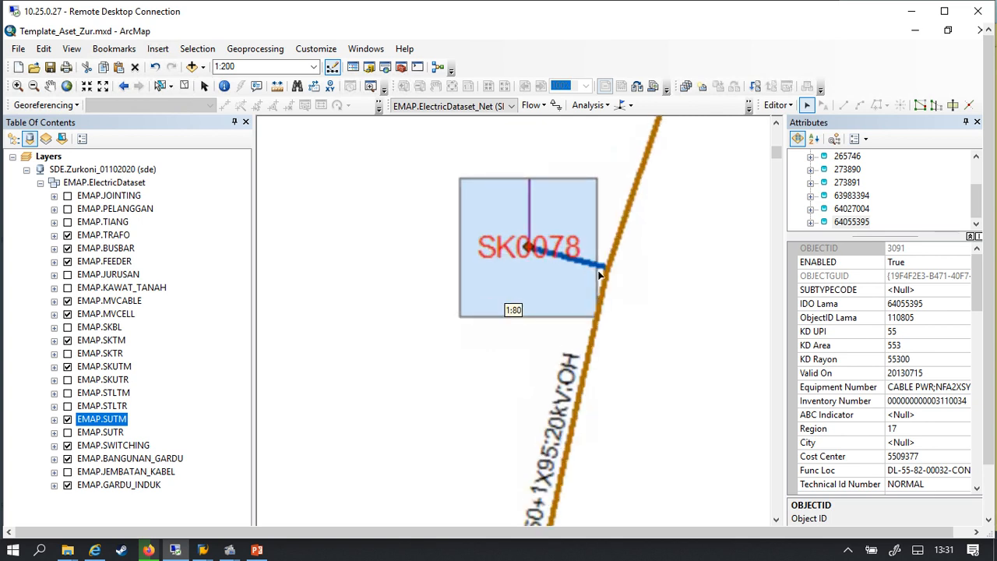
scroll(596, 248, up, 4)
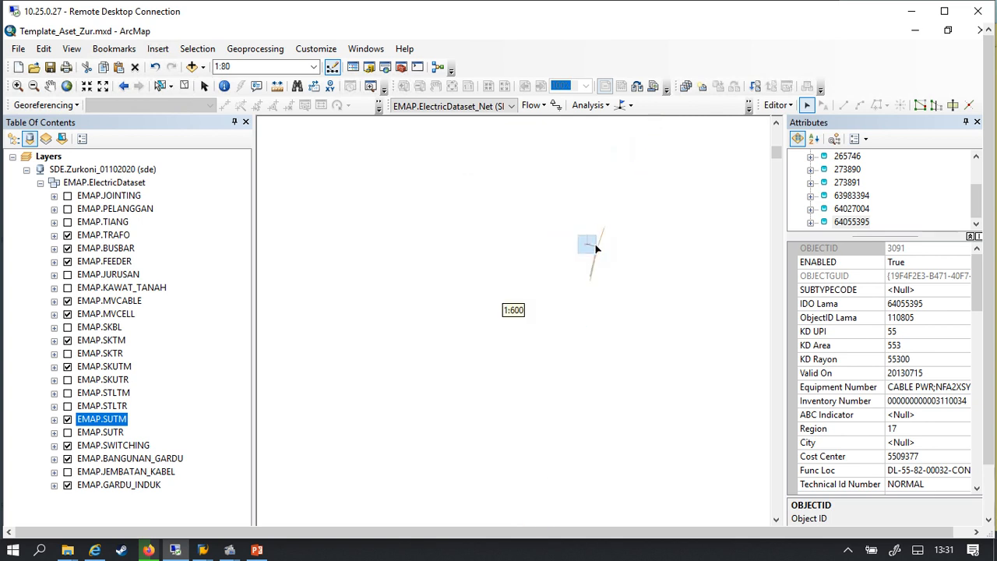
scroll(596, 248, down, 1)
scroll(596, 248, up, 3)
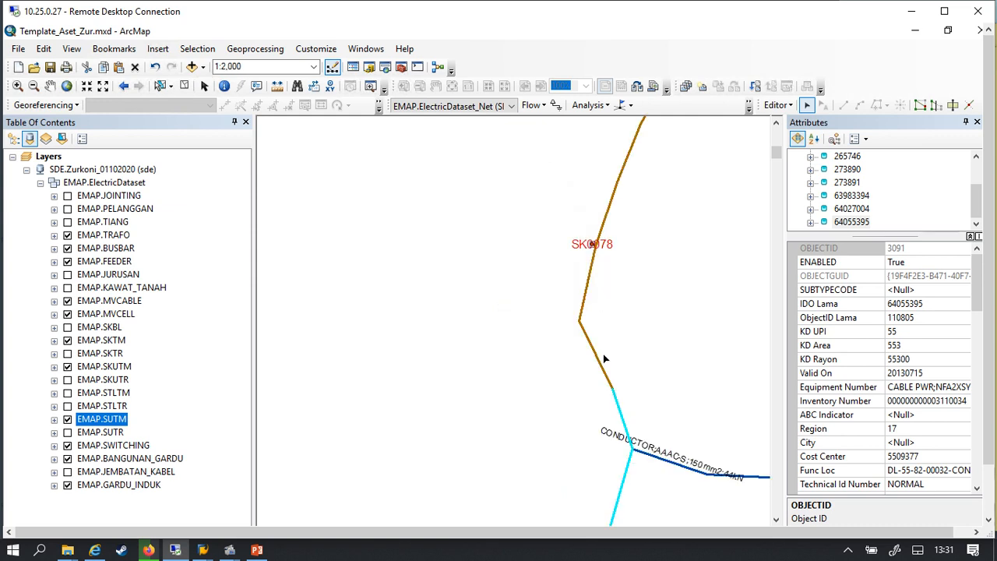
drag(592, 311, 565, 350)
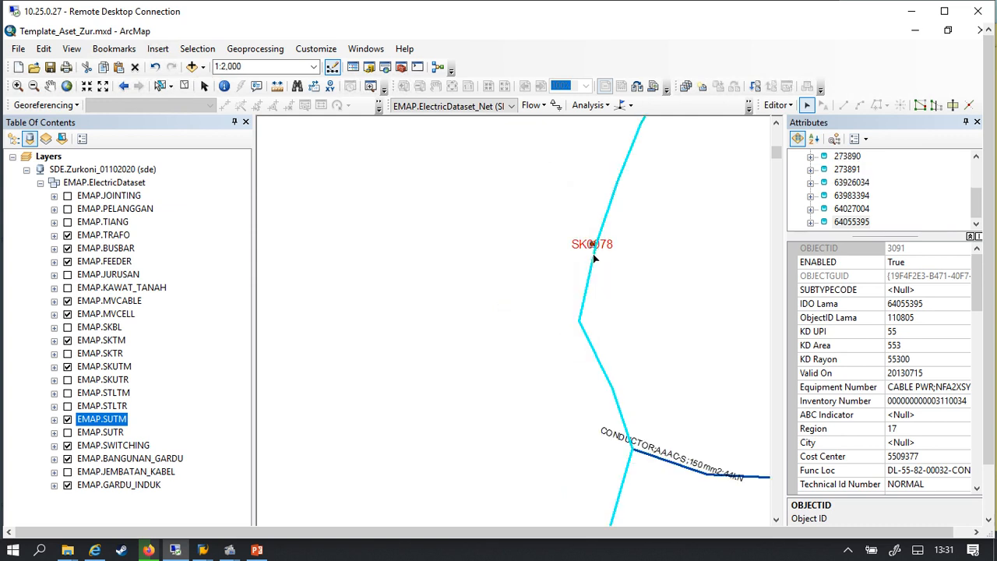
Step: Set KD Konstruksi to SEG-2 for all the selected EMAP.SKUTM segments
scroll(545, 362, up, 3)
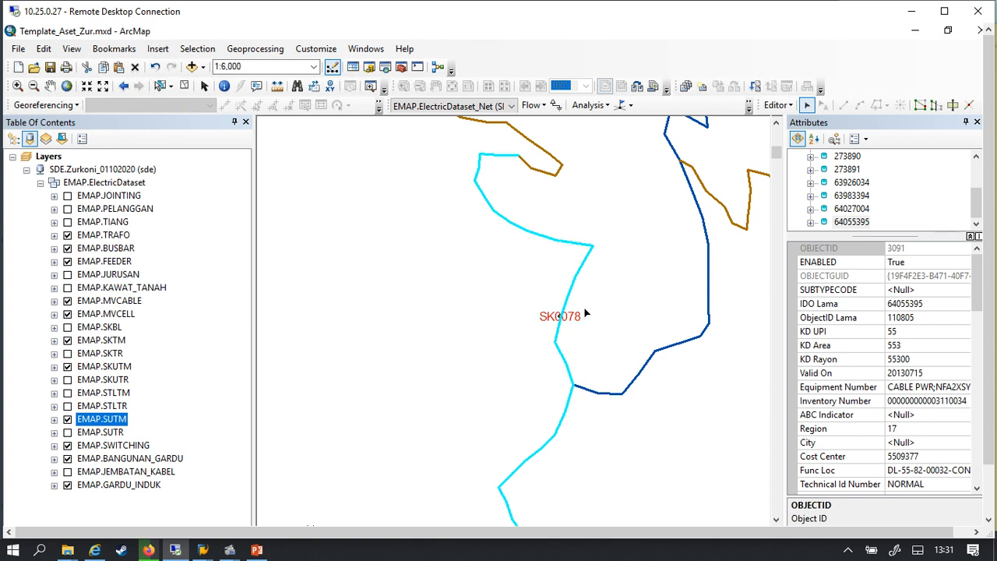
mouse_move(978, 202)
mouse_down()
mouse_move(963, 152)
mouse_move(974, 214)
mouse_up()
click(853, 156)
drag(975, 290, 963, 406)
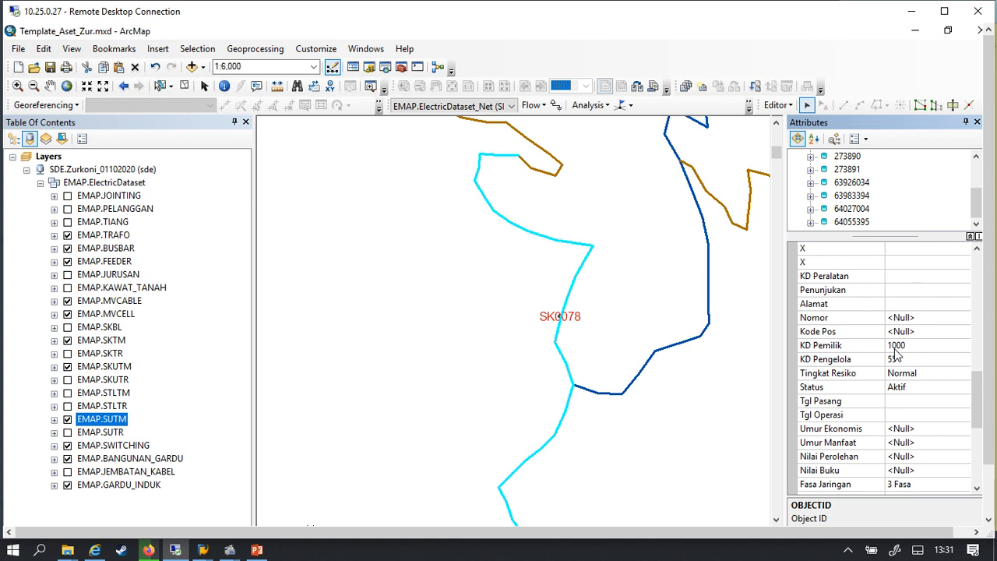
drag(976, 400, 978, 446)
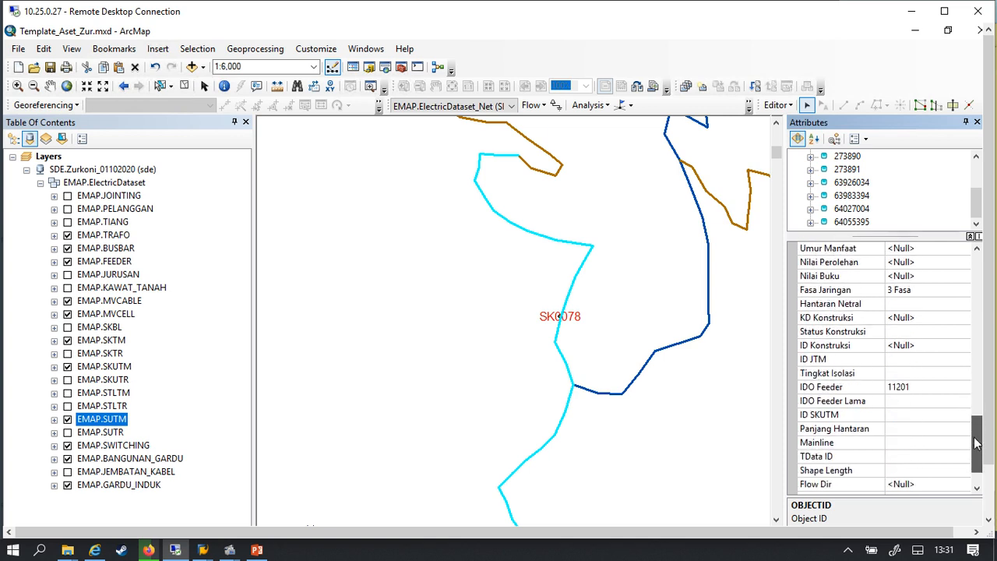
click(916, 318)
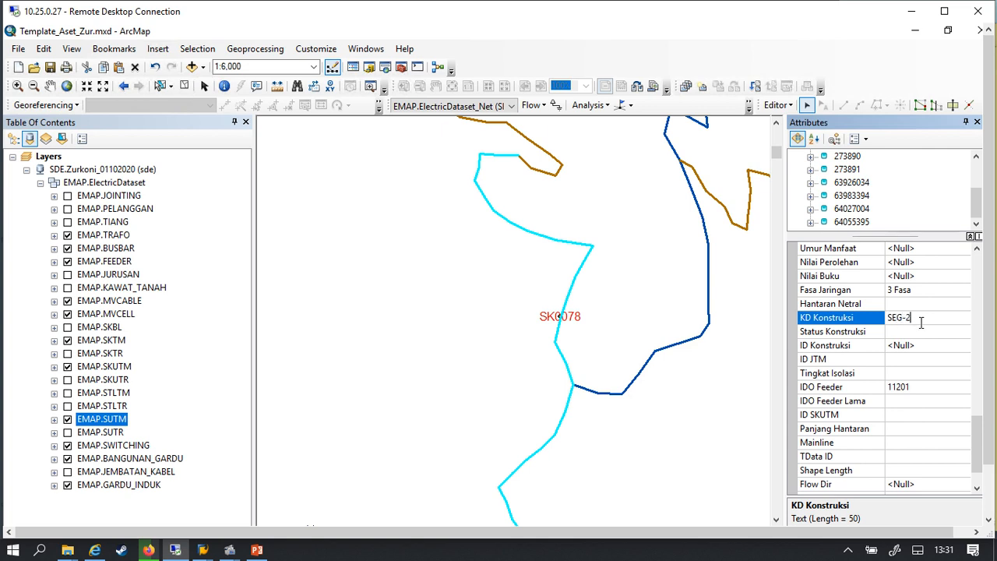
mouse_move(975, 425)
mouse_down()
mouse_move(978, 442)
mouse_move(974, 431)
mouse_up()
key(Return)
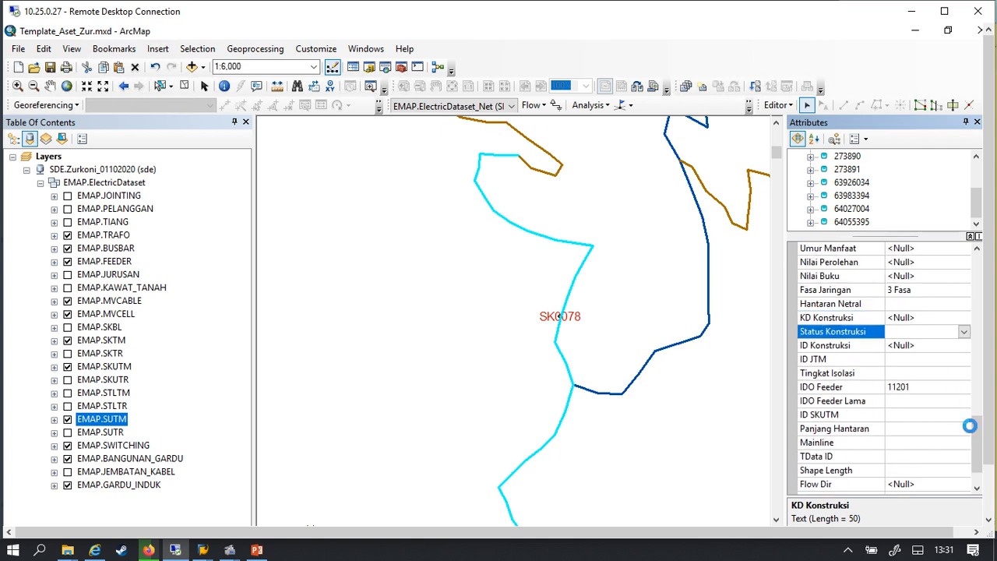
Step: Set No Agenda to SEG-2 for the same selected SKUTM segments and apply the value
scroll(904, 460, down, 1)
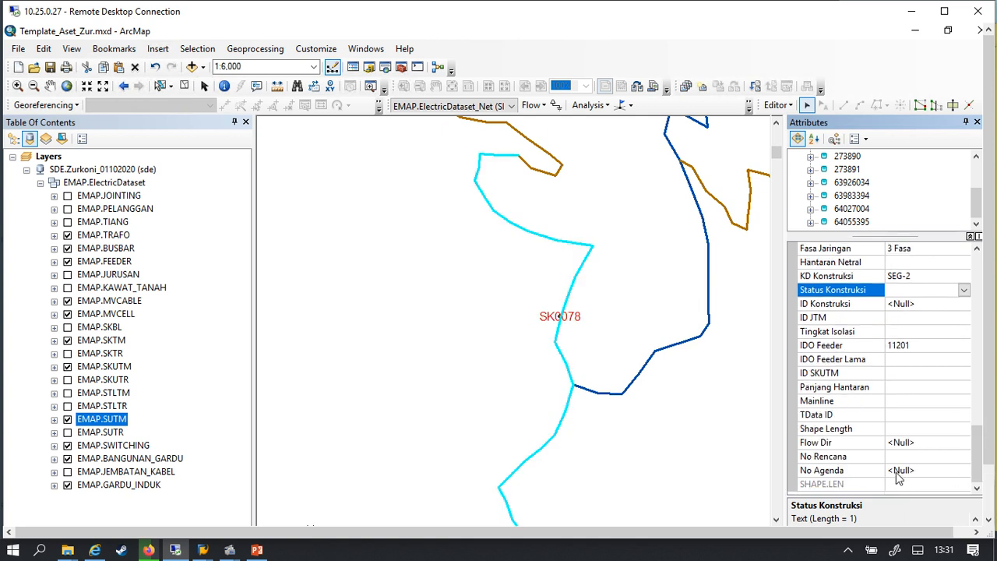
click(897, 471)
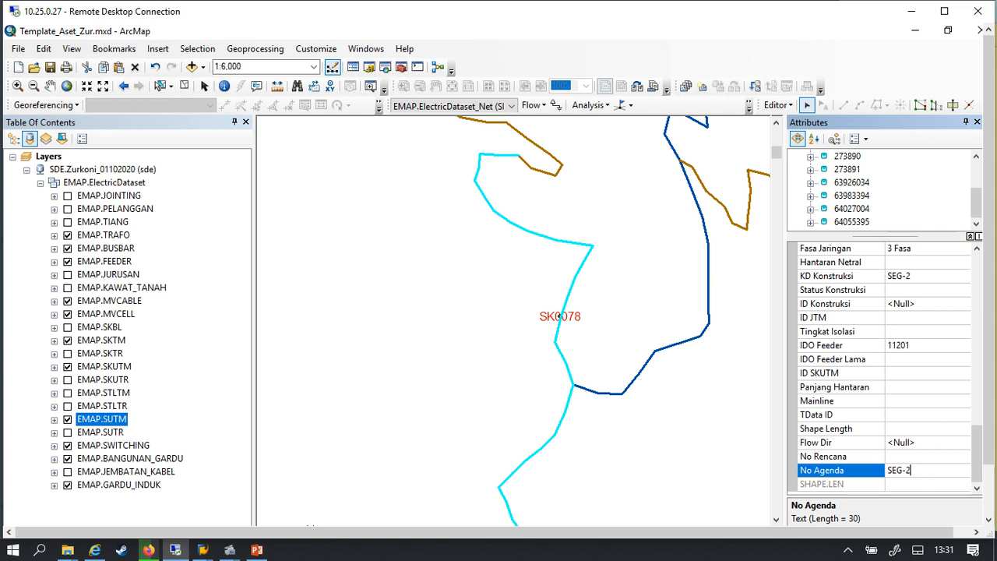
click(896, 480)
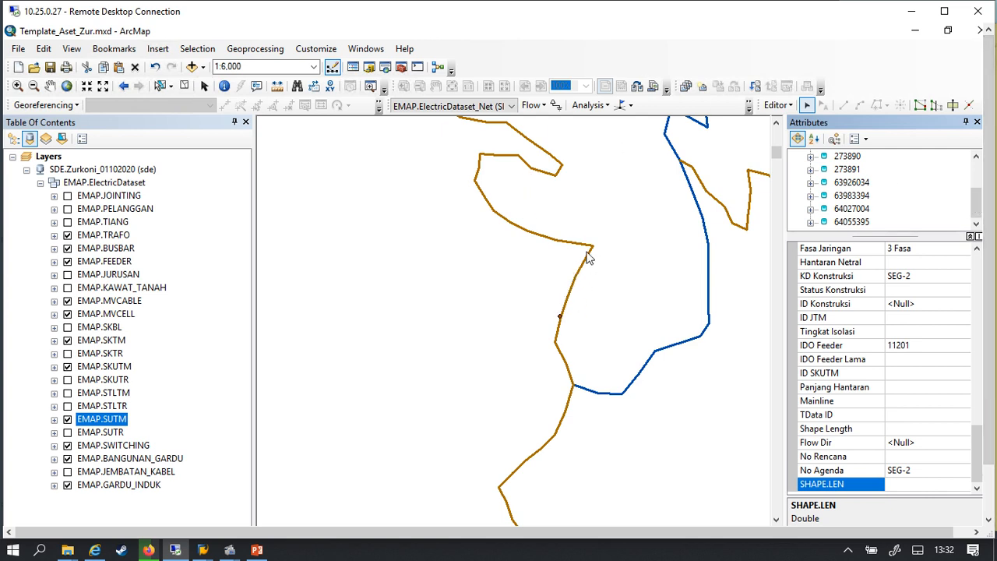
Step: Examine the cable at substation SK0078 and select the SKUTM segment passing it to check its extent
click(582, 280)
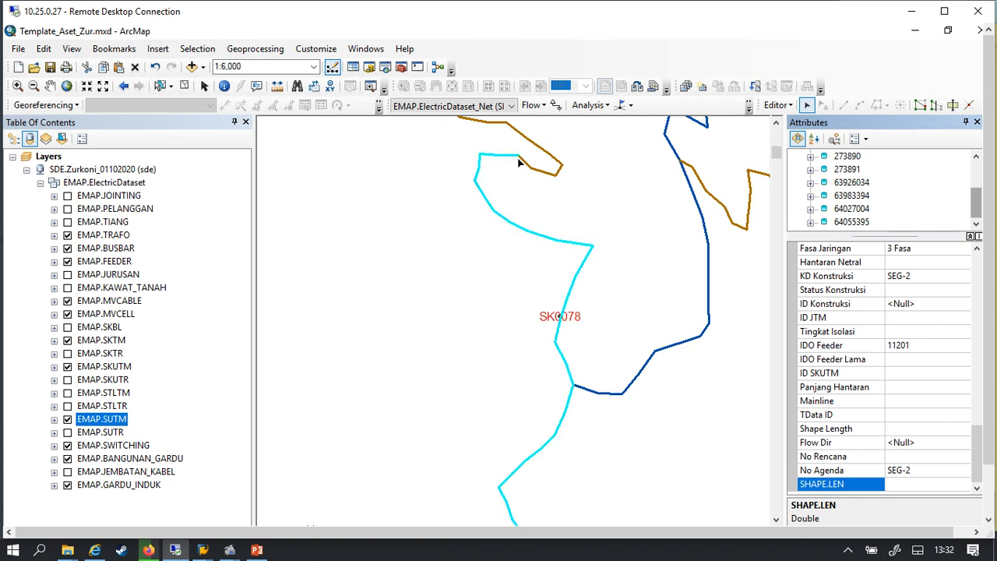
scroll(543, 302, down, 5)
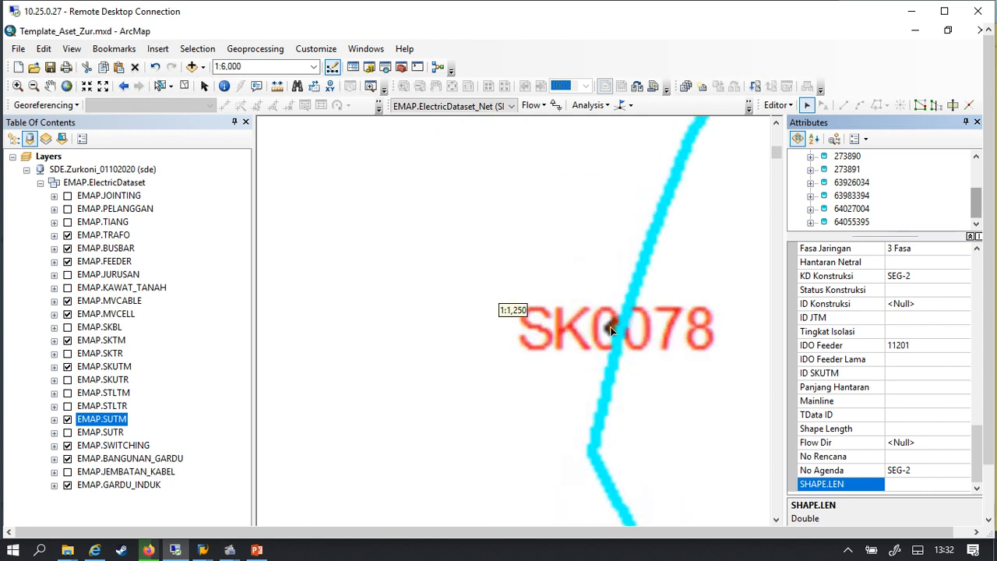
click(618, 333)
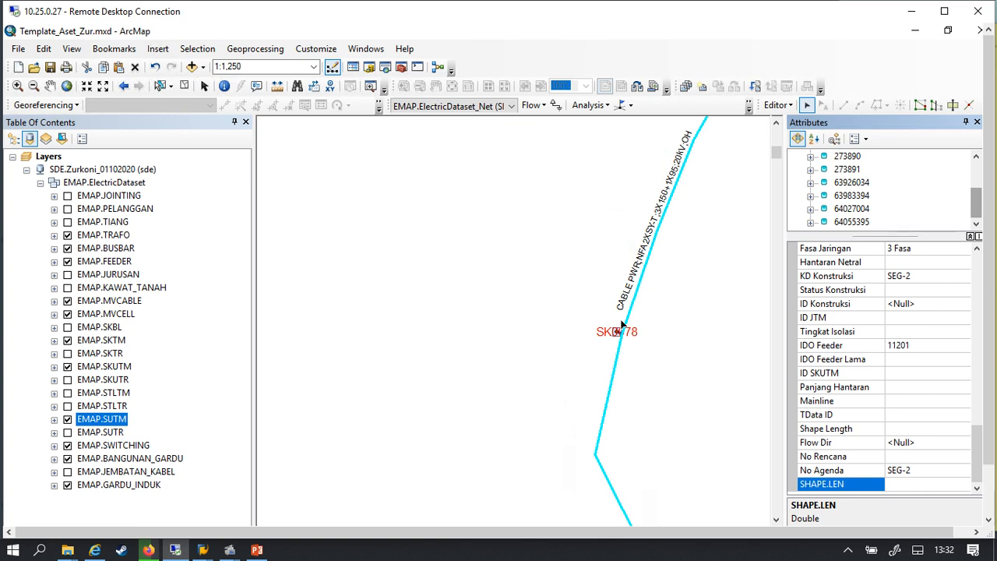
scroll(534, 278, down, 2)
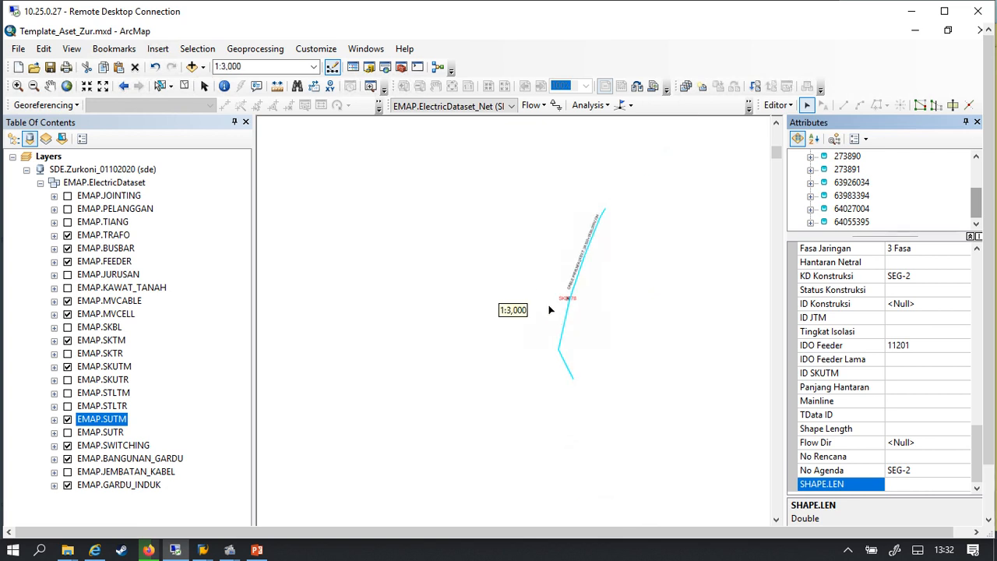
scroll(499, 318, down, 2)
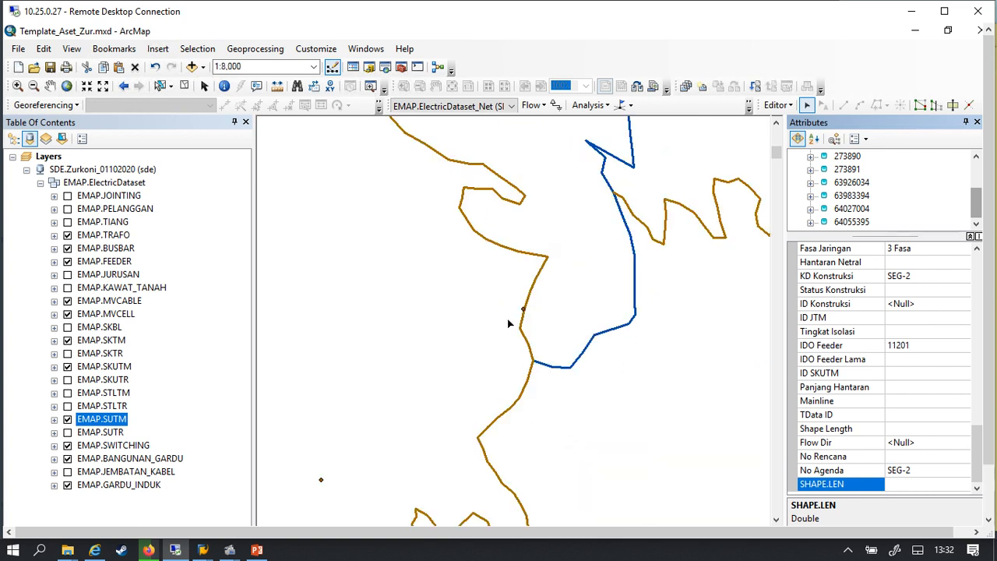
click(530, 268)
scroll(527, 268, up, 1)
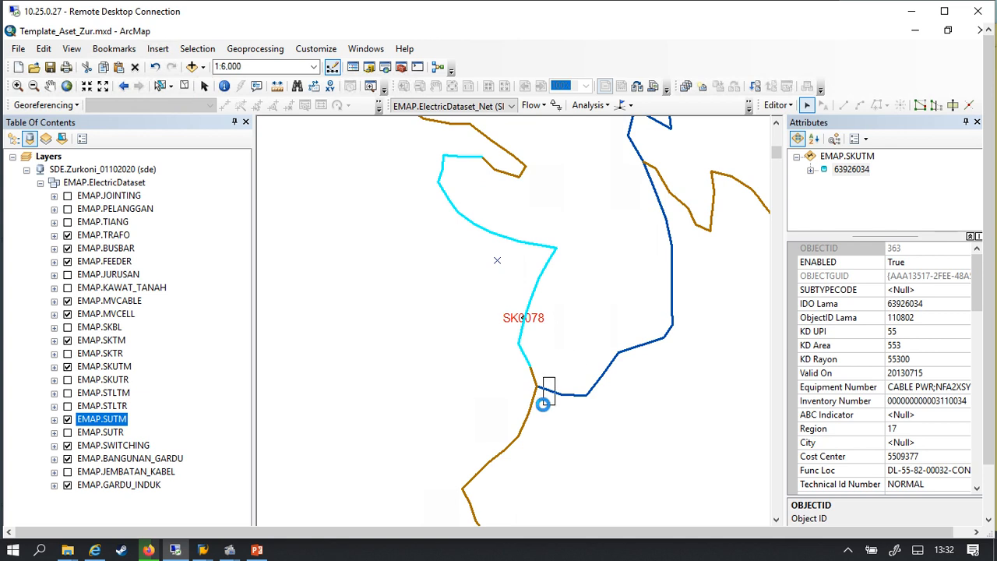
Step: Select only the first SUTM AAAC-S conductor segment branching east from the cable junction south of SK0078
click(546, 393)
scroll(581, 397, up, 1)
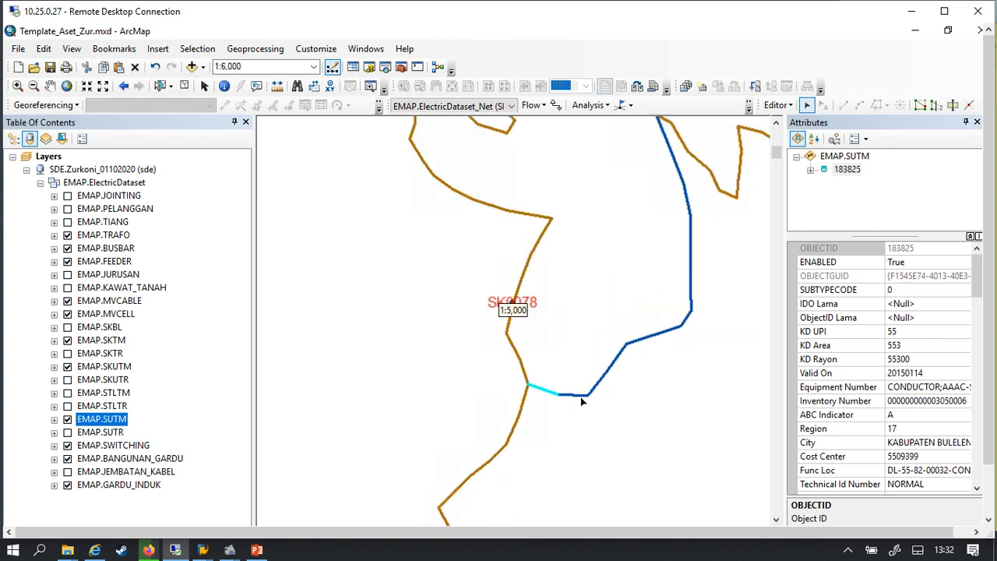
scroll(581, 397, down, 3)
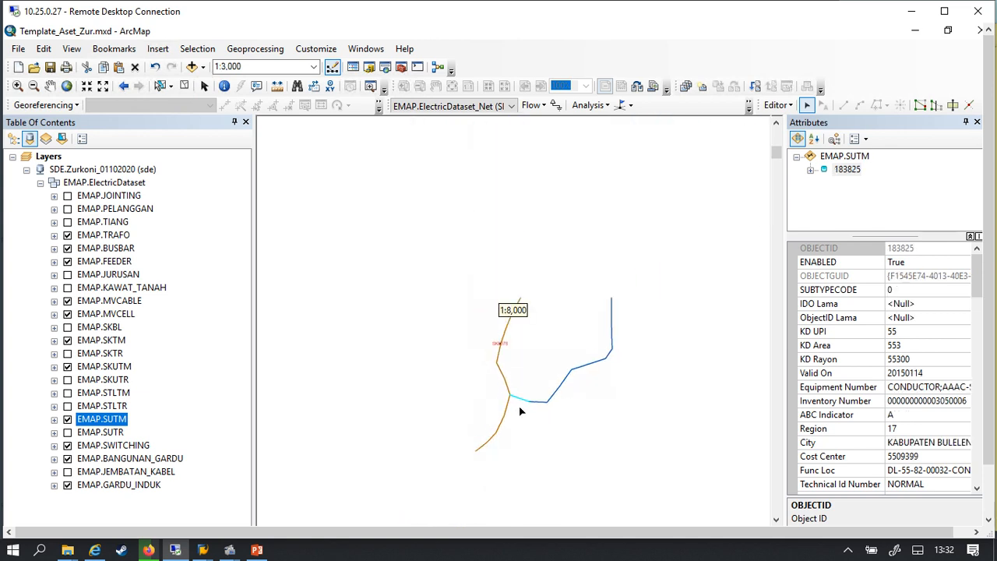
scroll(577, 350, down, 3)
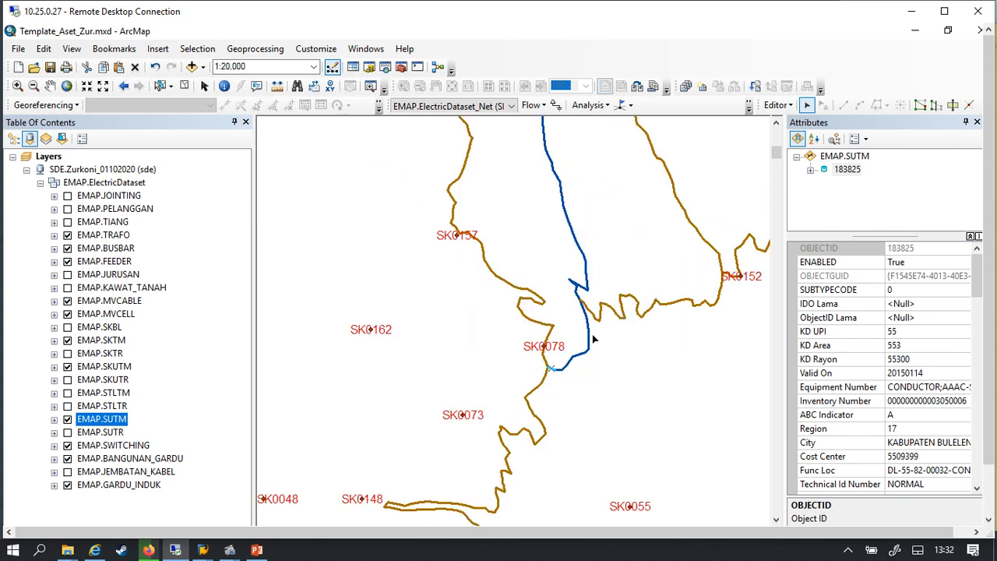
scroll(592, 339, down, 1)
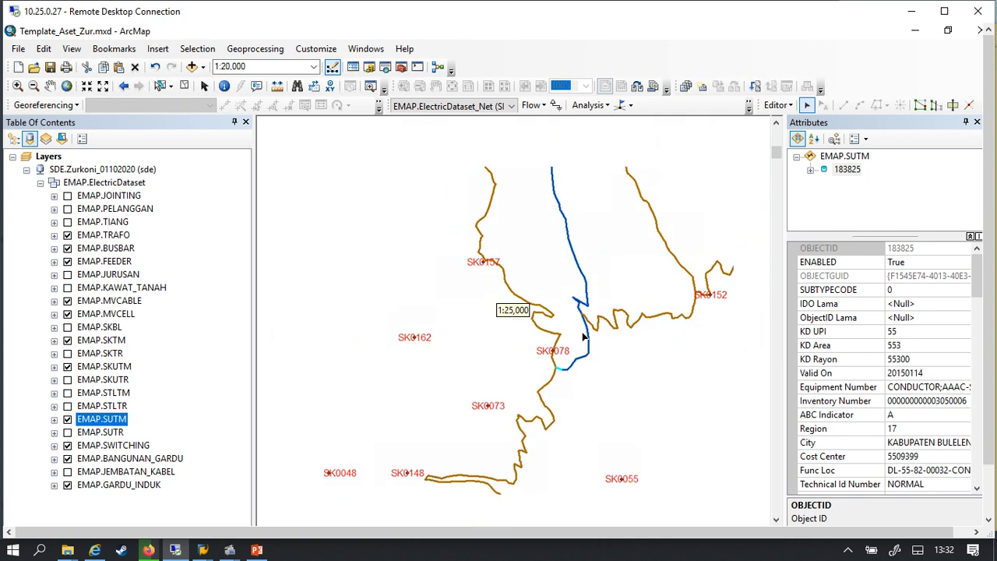
scroll(568, 353, down, 1)
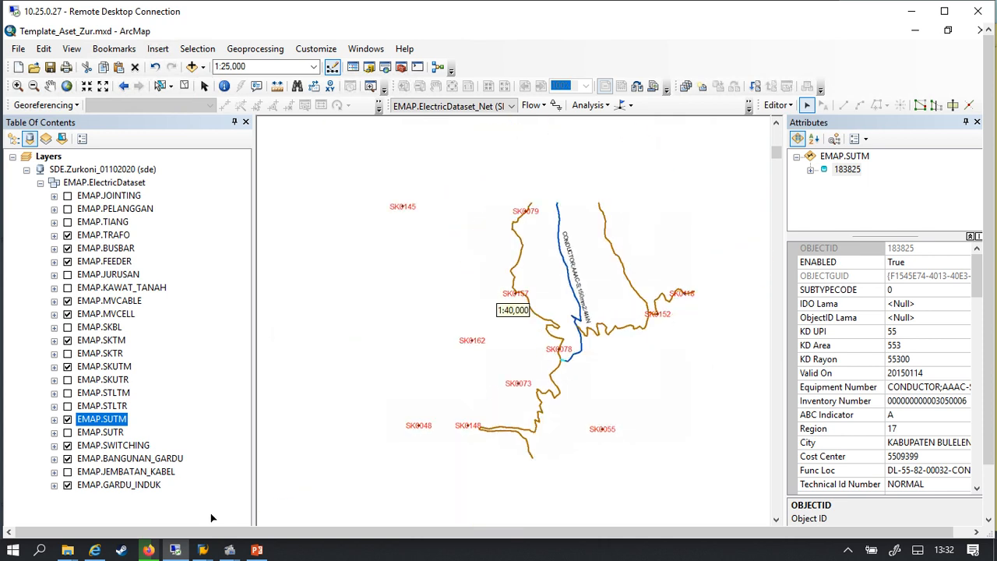
Step: Switch to PowerPoint to consult the Segmented Line Unit for Identification Register slide, and return to the ArcMap map
click(257, 550)
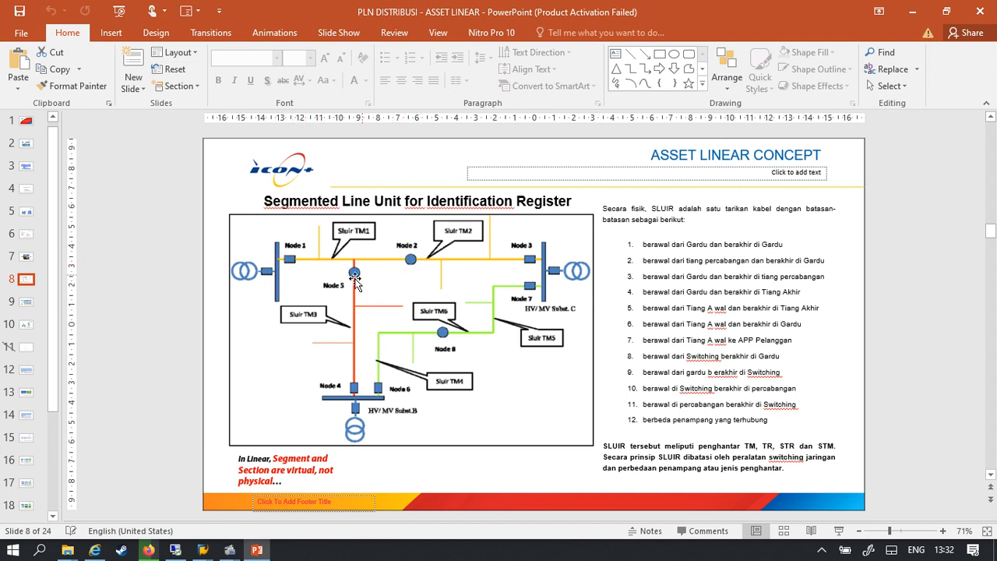
click(913, 11)
scroll(534, 296, up, 2)
scroll(534, 296, up, 2)
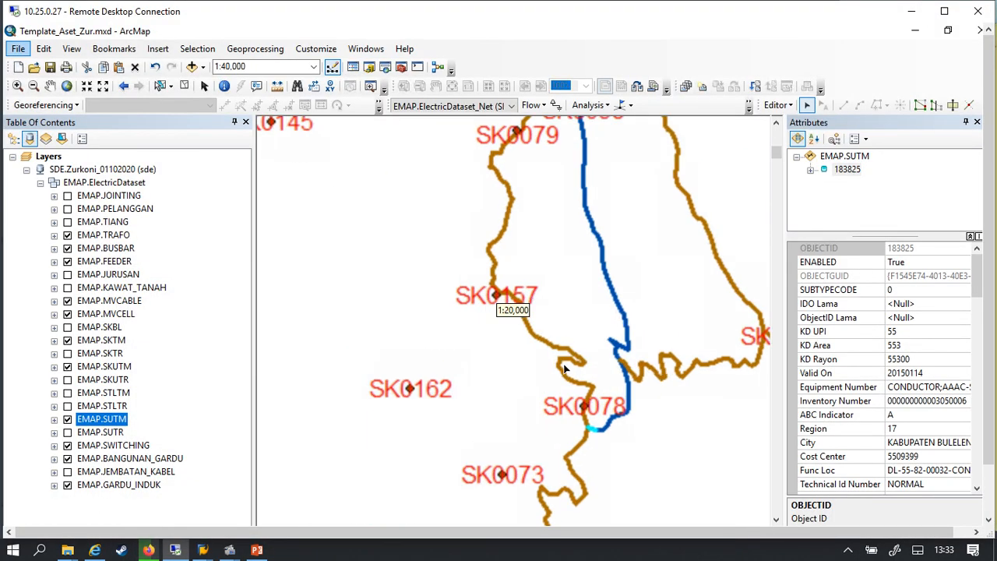
Step: Examine the AAAC-S conductor from the junction south of SK0078 to see where its segments start and end
scroll(626, 403, up, 3)
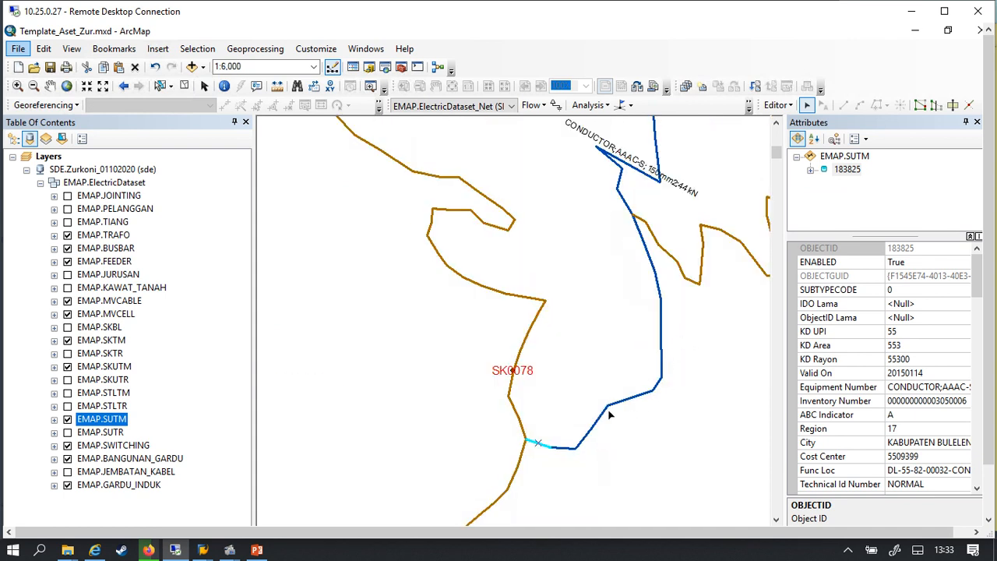
scroll(610, 415, down, 3)
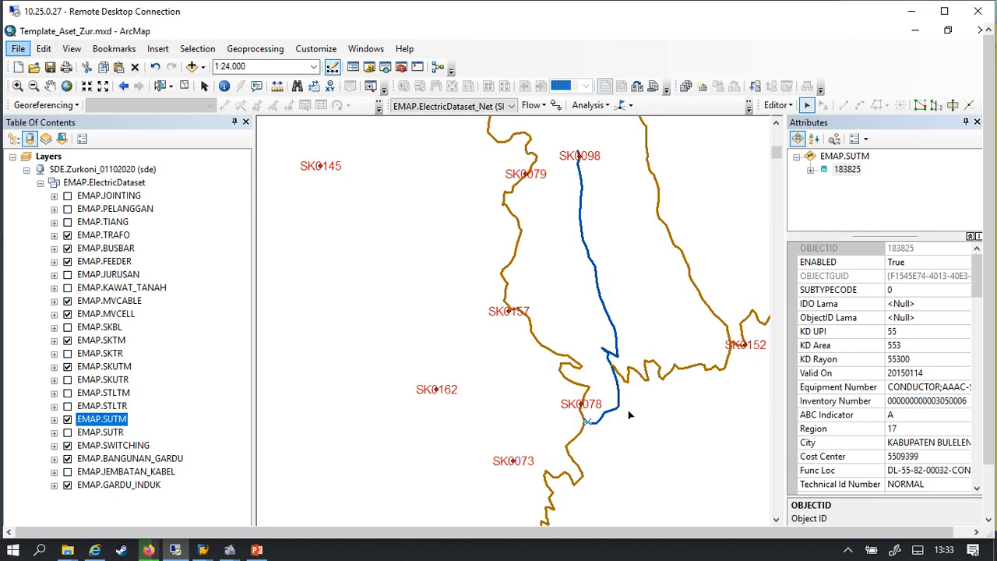
scroll(628, 413, up, 4)
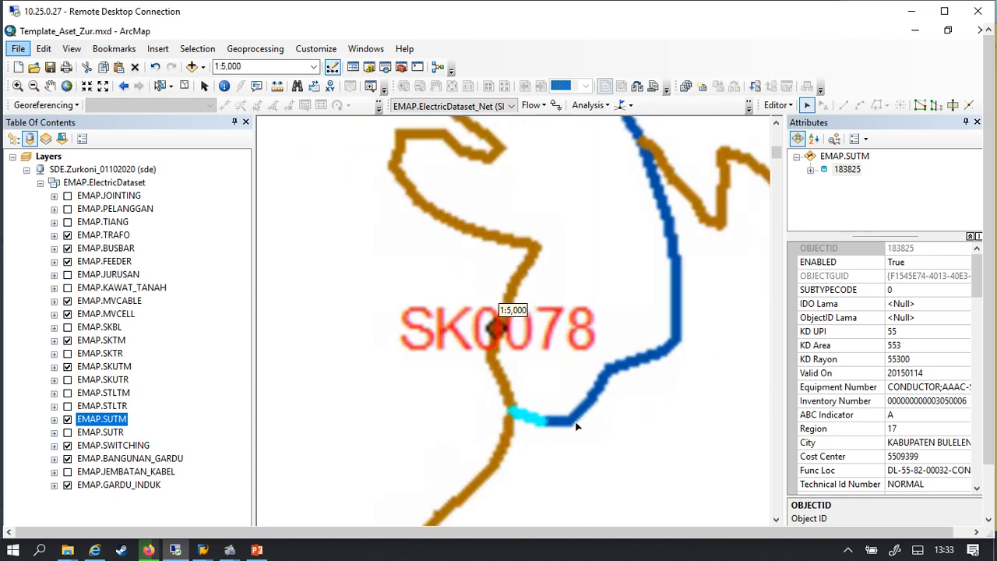
scroll(590, 432, up, 2)
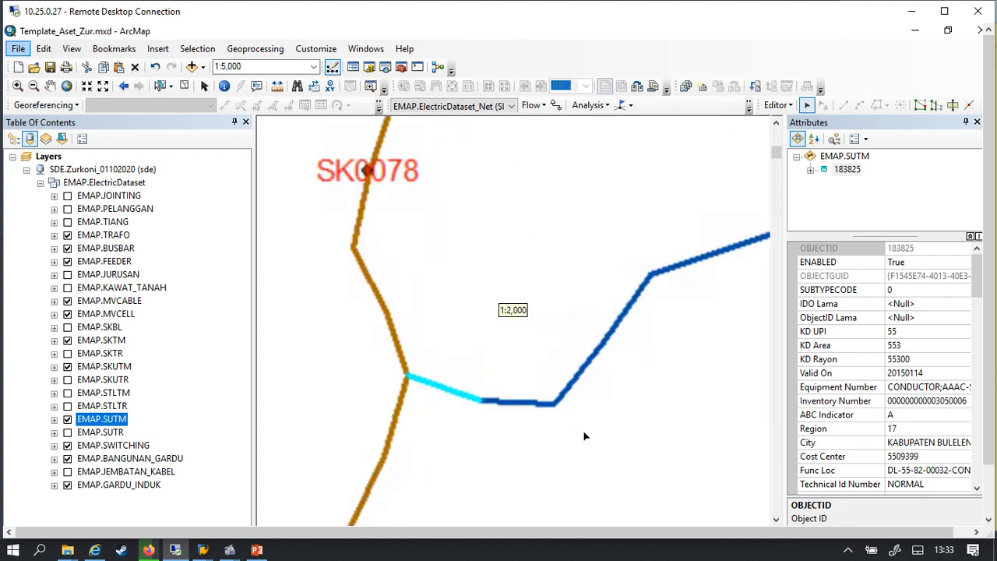
scroll(538, 405, up, 1)
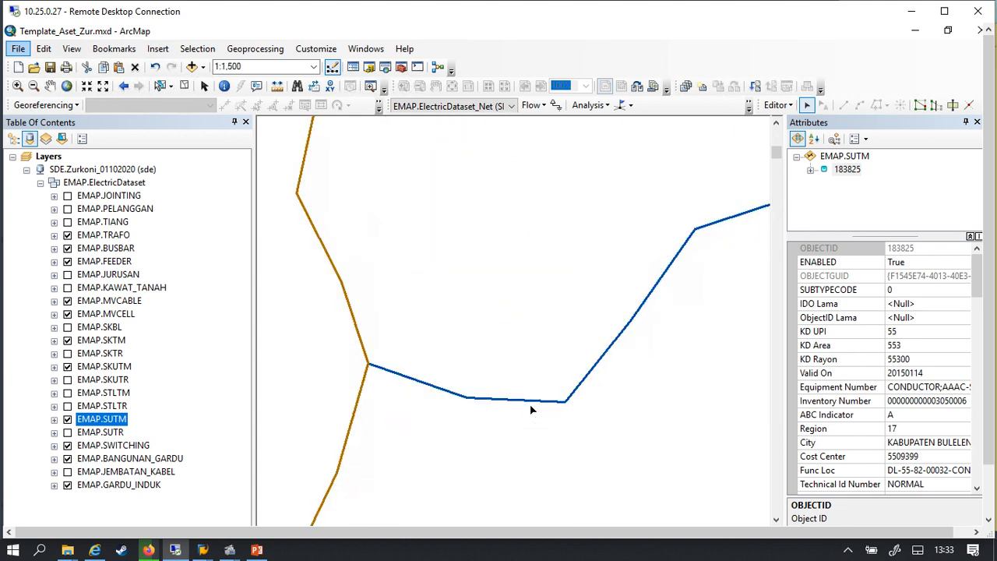
scroll(532, 409, up, 1)
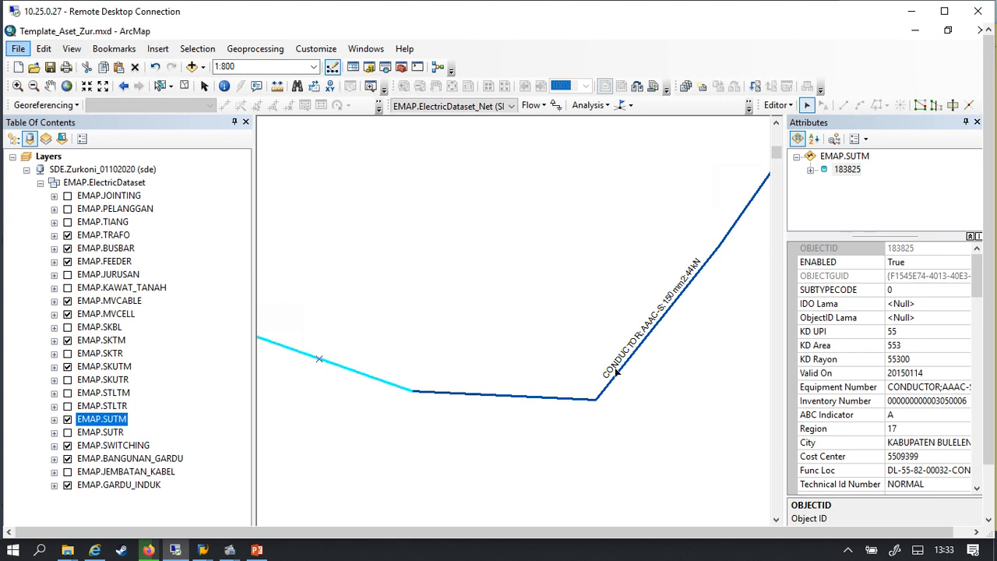
scroll(689, 396, up, 1)
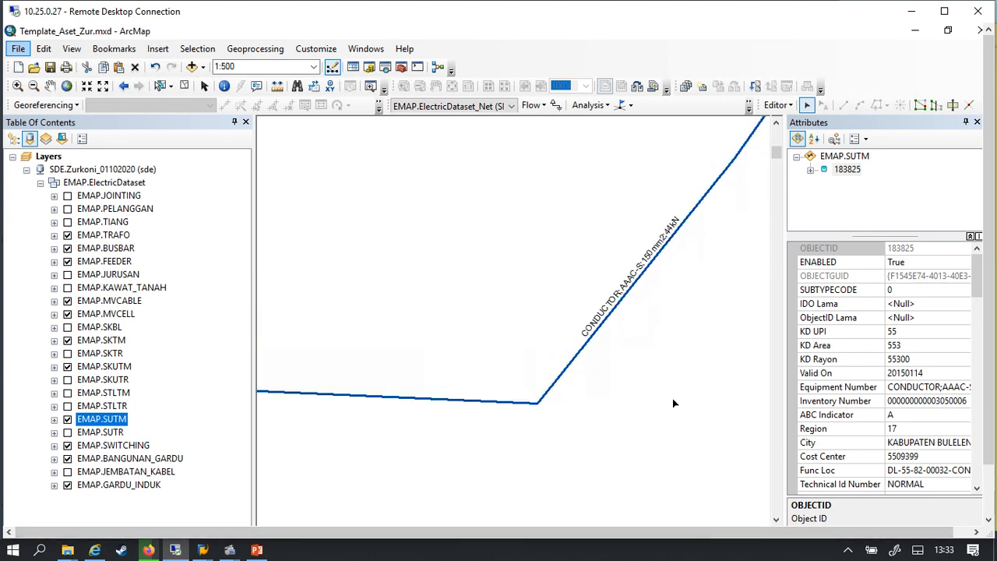
click(49, 86)
drag(307, 342, 537, 328)
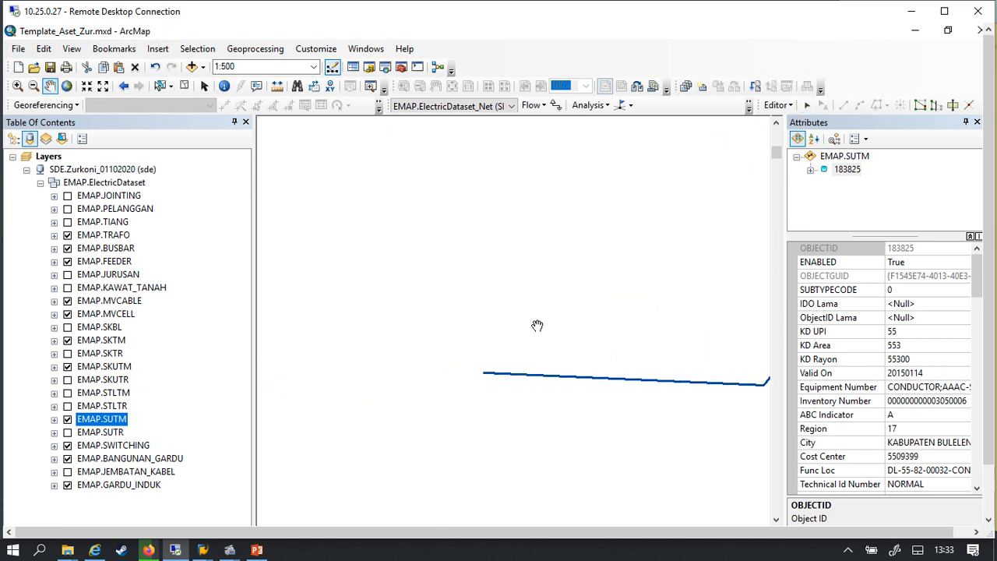
drag(470, 318, 651, 350)
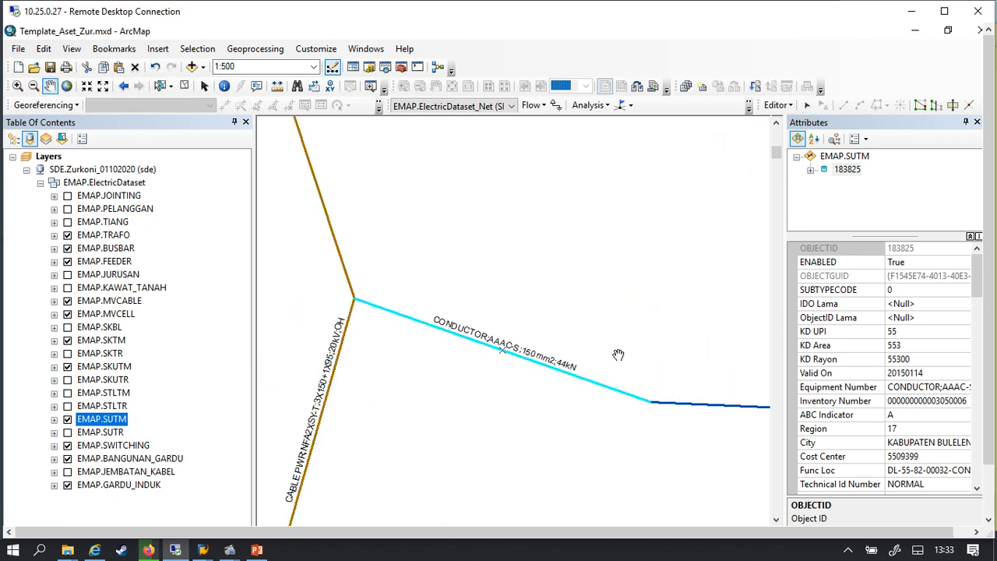
drag(595, 364, 355, 384)
scroll(536, 358, down, 2)
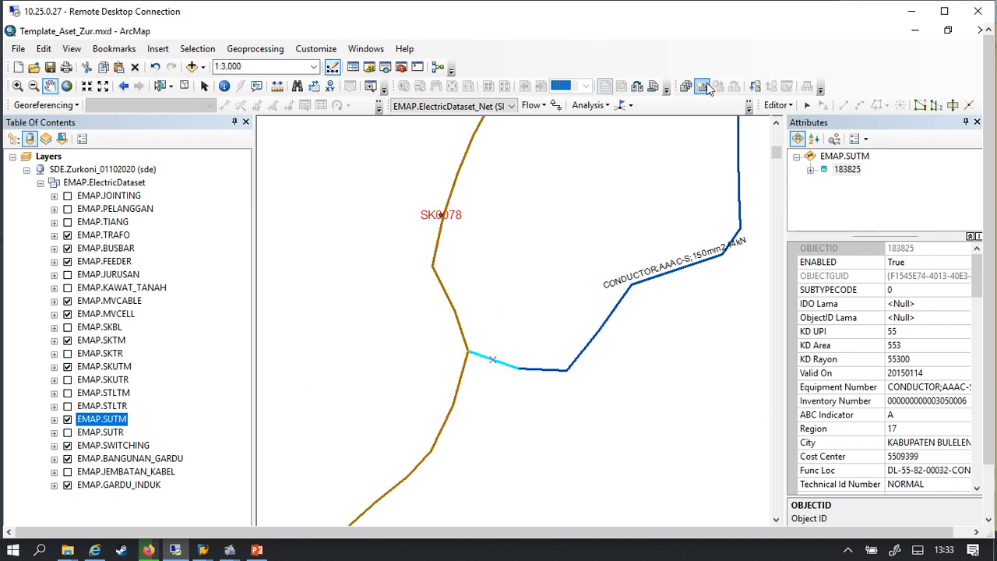
Step: Add the next two SUTM conductor segments, running northeast and then north past the zigzag, to the selection
click(807, 104)
drag(620, 318, 518, 376)
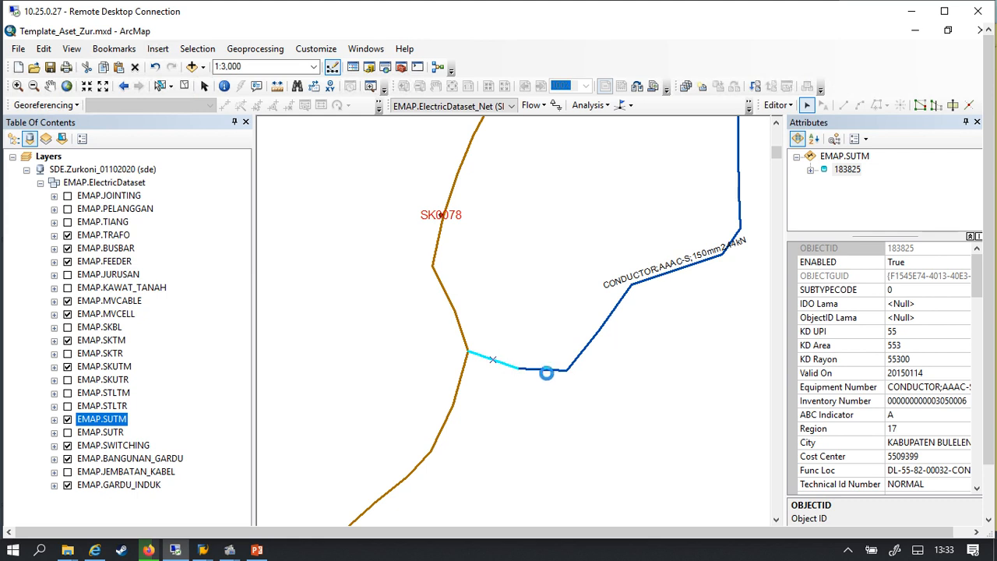
scroll(514, 432, down, 2)
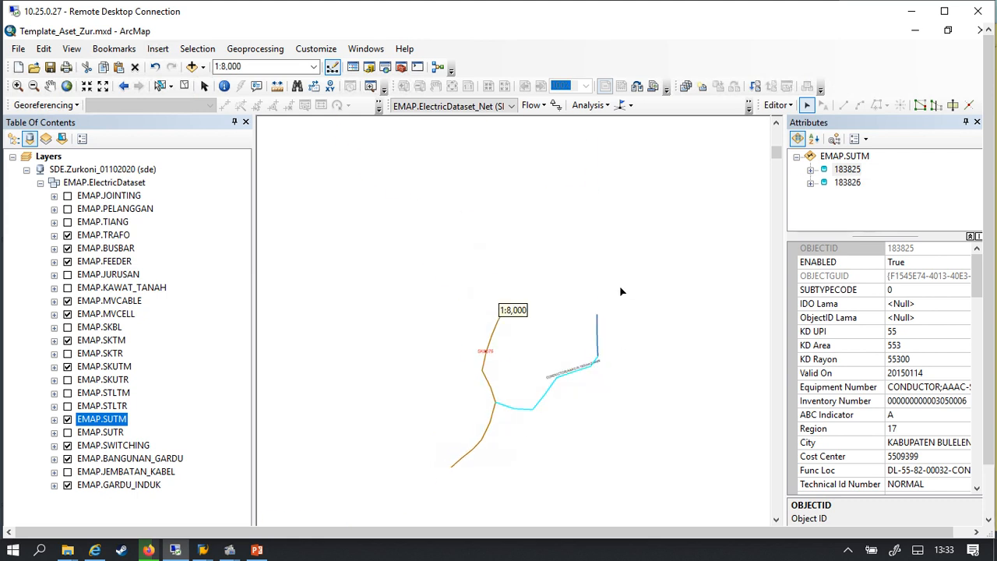
scroll(623, 288, up, 5)
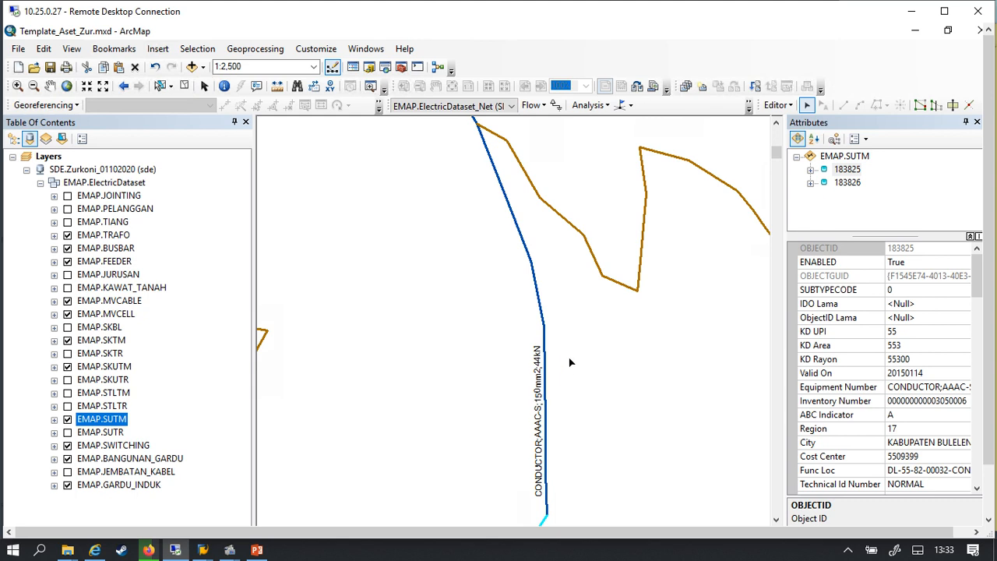
drag(535, 346, 522, 367)
scroll(594, 436, down, 3)
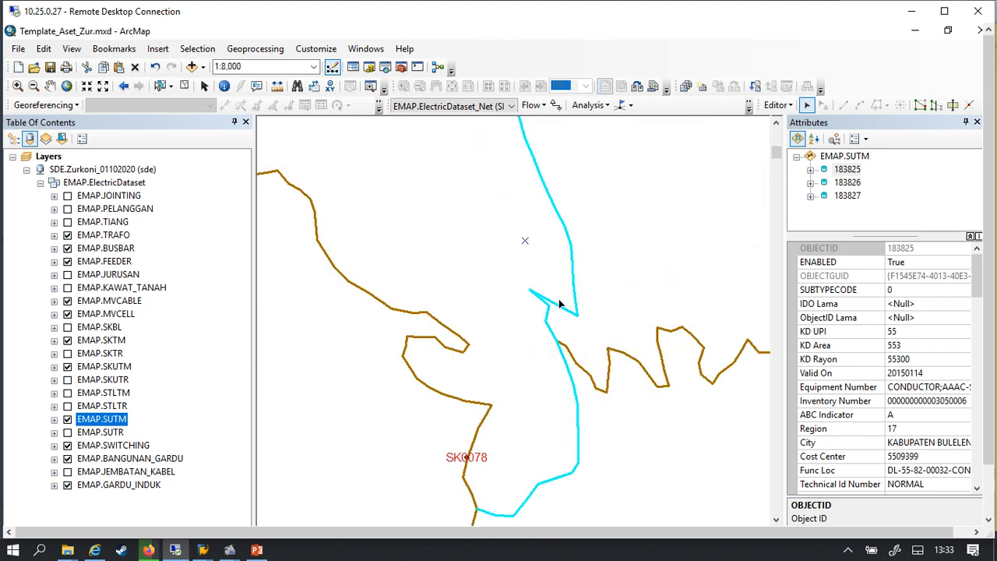
Step: Add the northern SUTM AAAC-S conductor segment leading up to SK0098 to the selection
scroll(573, 367, down, 3)
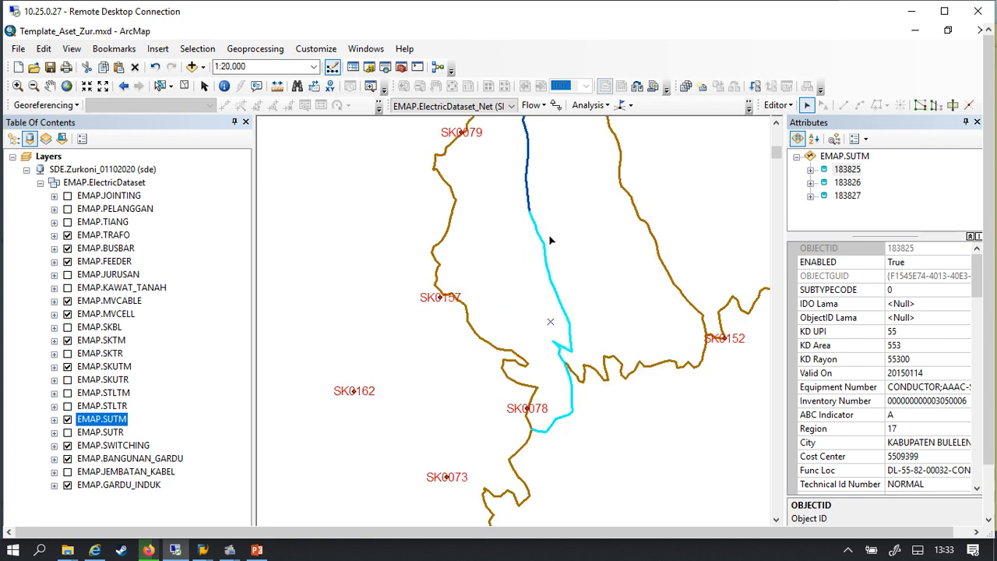
scroll(546, 352, down, 1)
scroll(510, 250, down, 1)
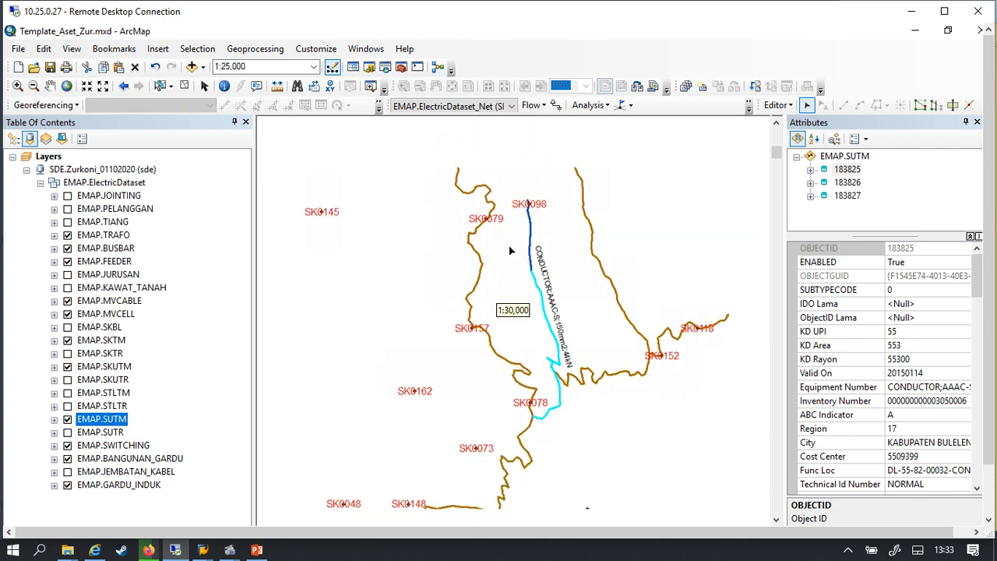
scroll(515, 199, up, 4)
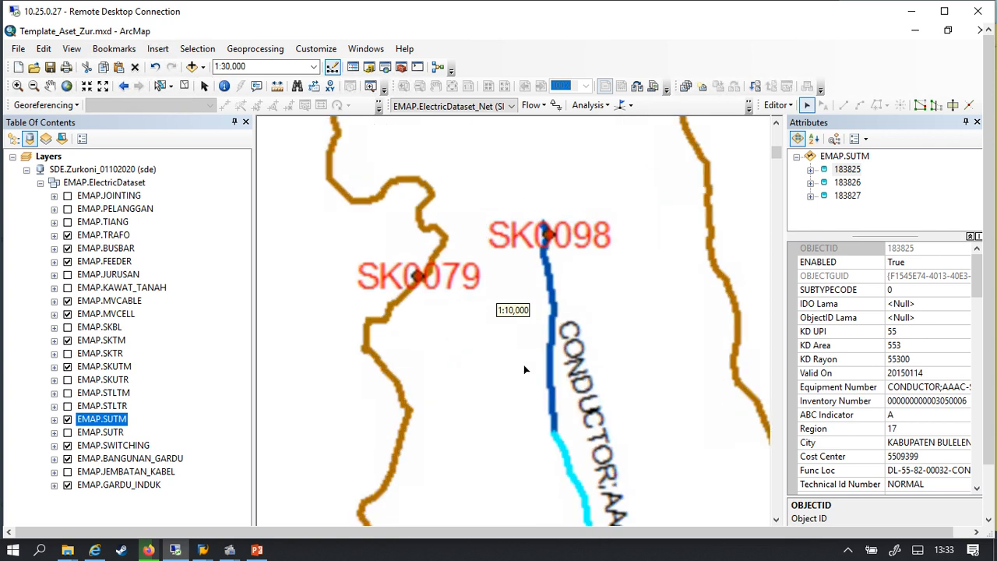
scroll(545, 401, up, 5)
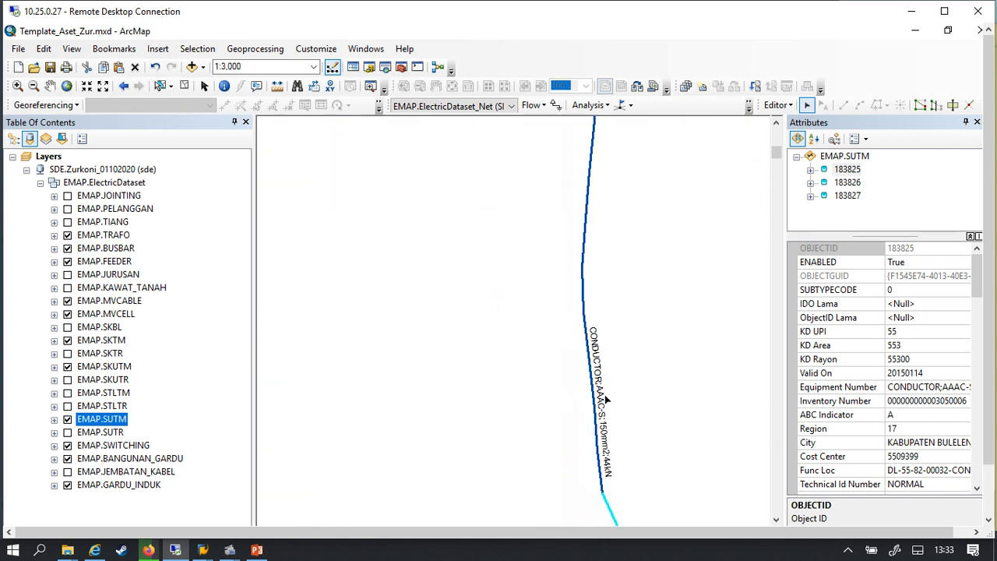
drag(598, 298, 569, 374)
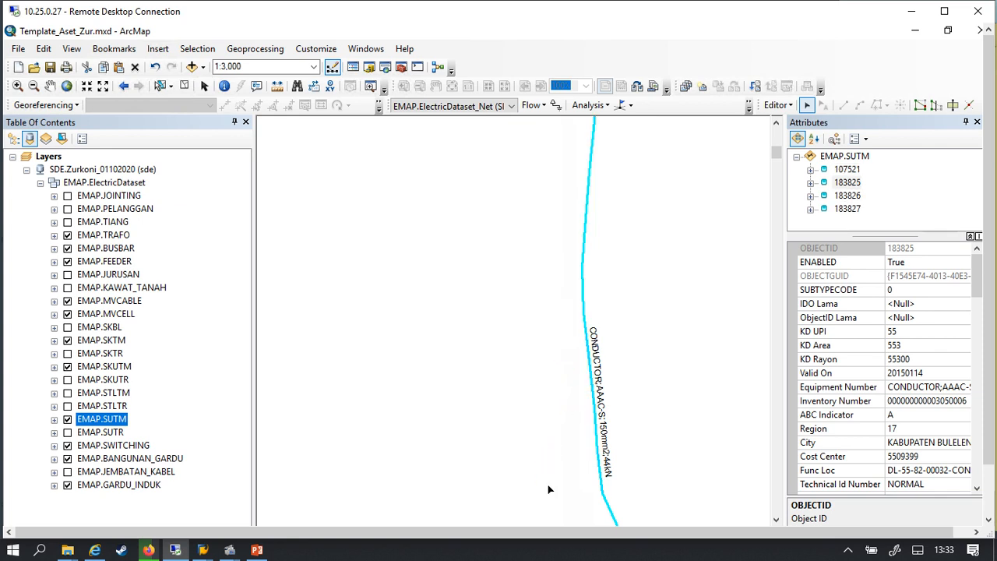
Step: Add the short SUTM conductor stub connecting the line to the SK0098 substation to the selection
scroll(548, 490, down, 2)
scroll(548, 490, down, 2)
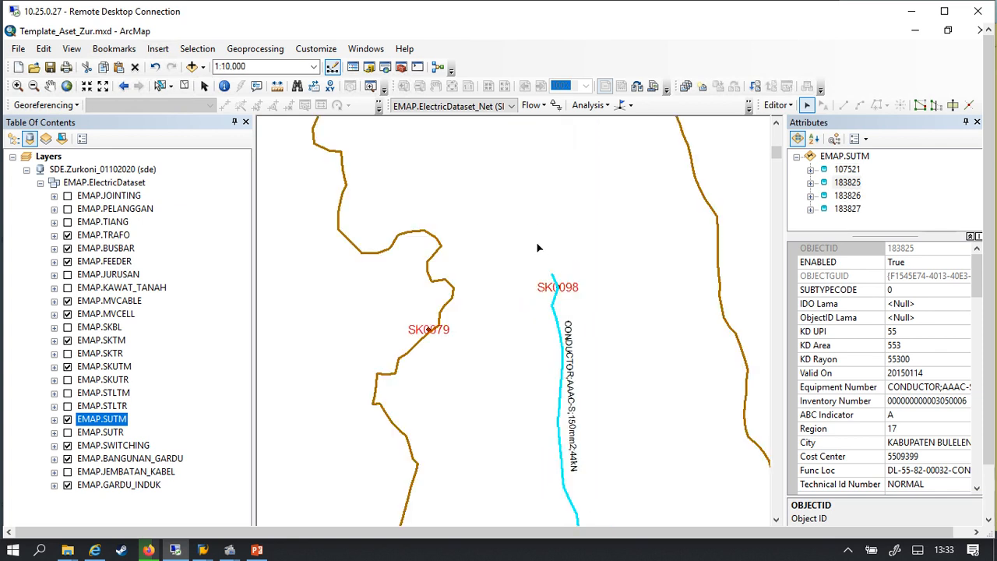
scroll(552, 288, up, 6)
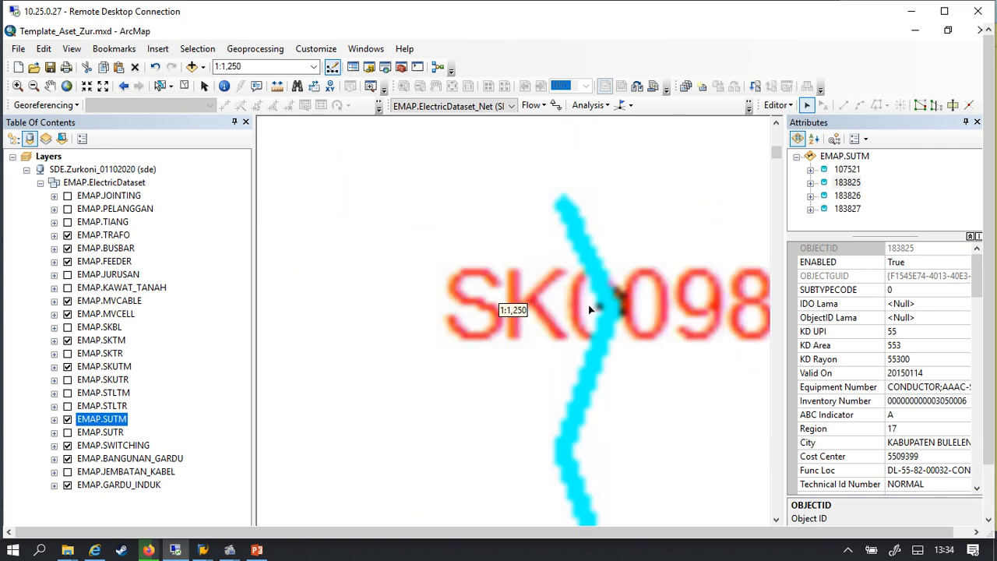
scroll(609, 317, up, 4)
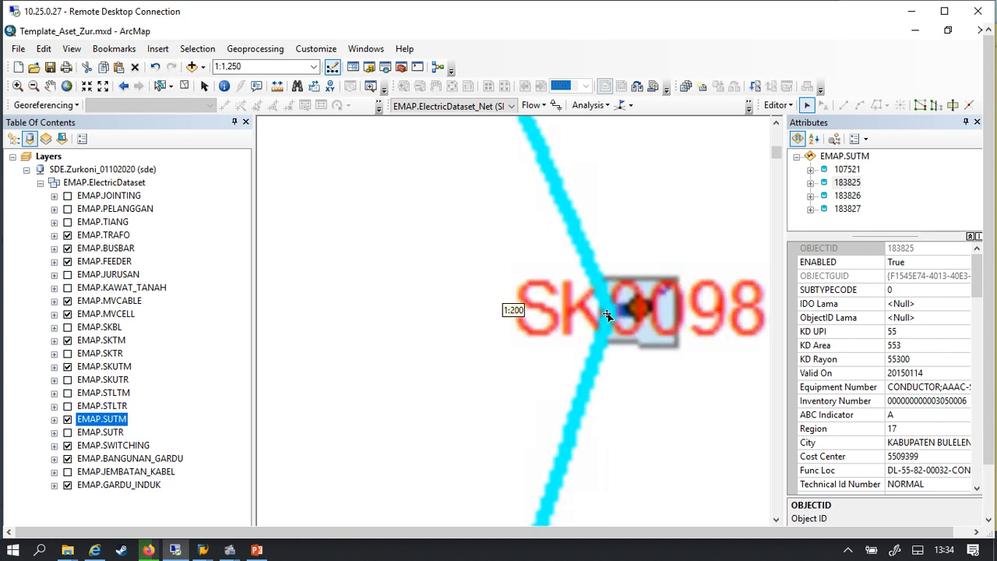
scroll(612, 317, up, 1)
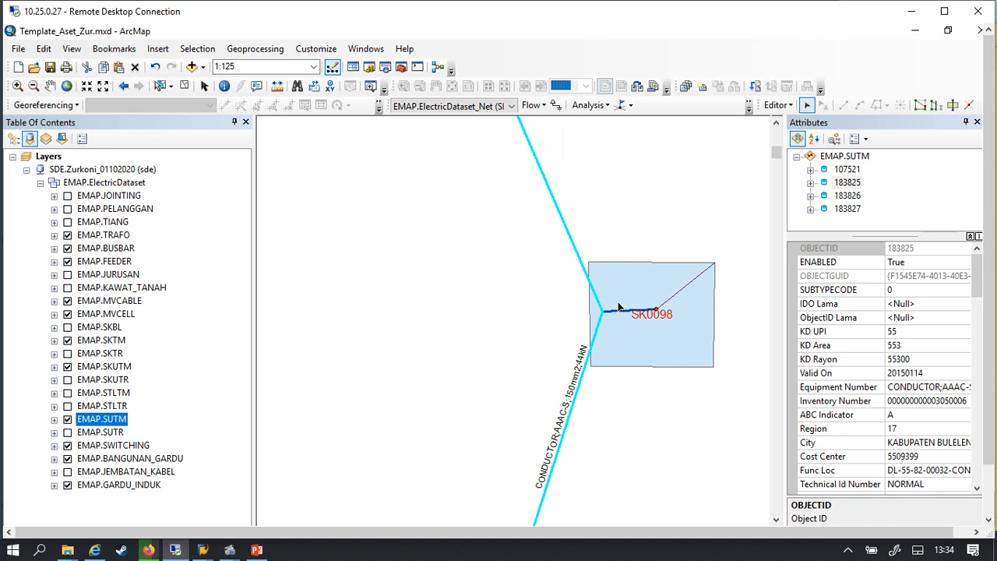
drag(618, 301, 634, 319)
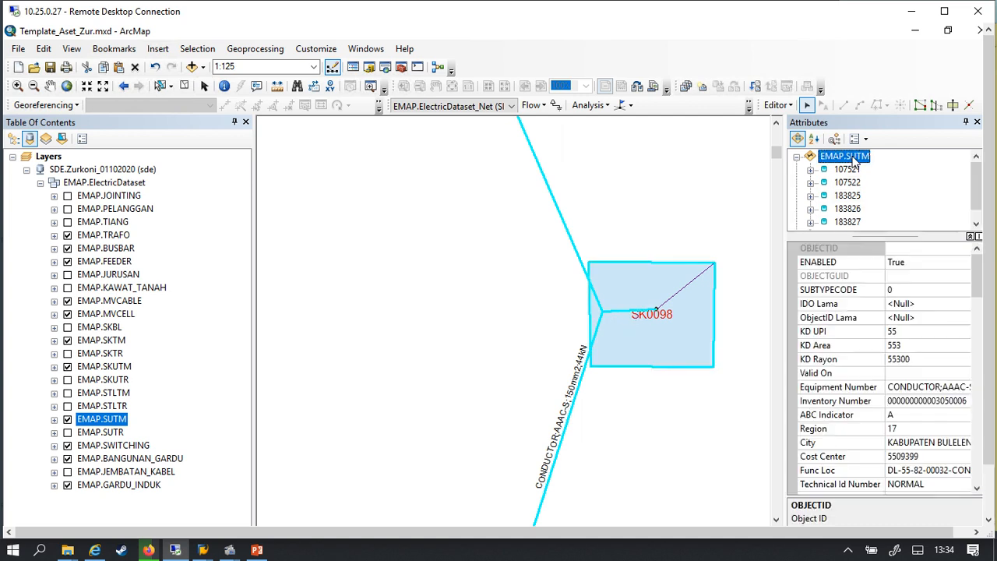
Step: Set the KD Section of all selected SUTM conductors to SEG-3 and recheck the group's attributes
mouse_move(980, 195)
mouse_down()
mouse_move(983, 205)
mouse_move(978, 187)
mouse_move(977, 196)
mouse_up()
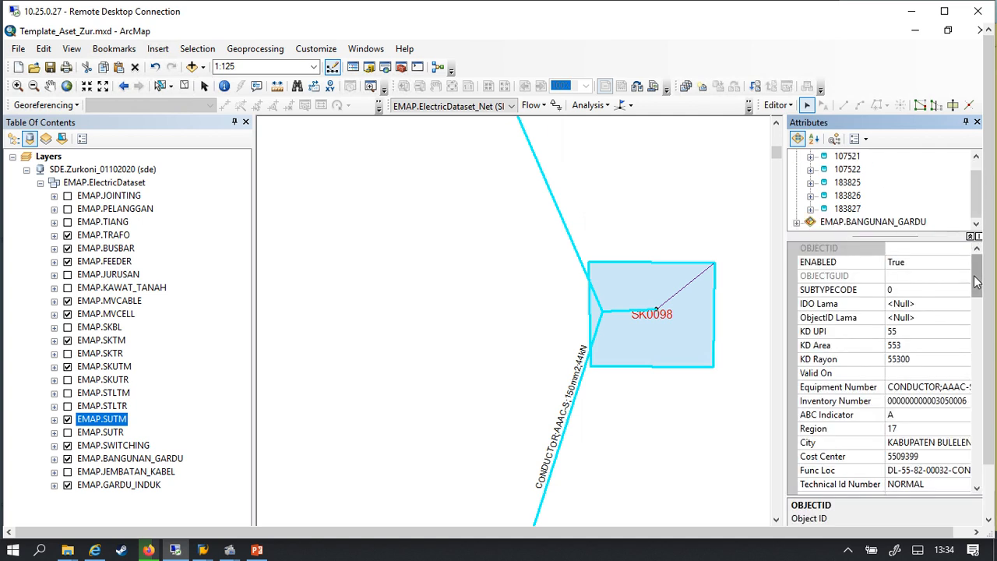
drag(977, 276, 932, 469)
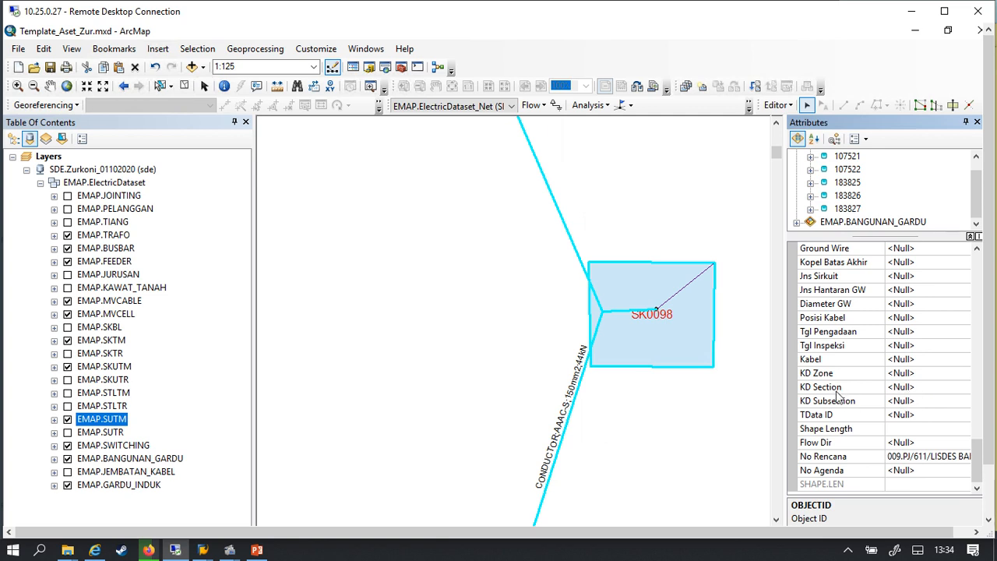
click(904, 387)
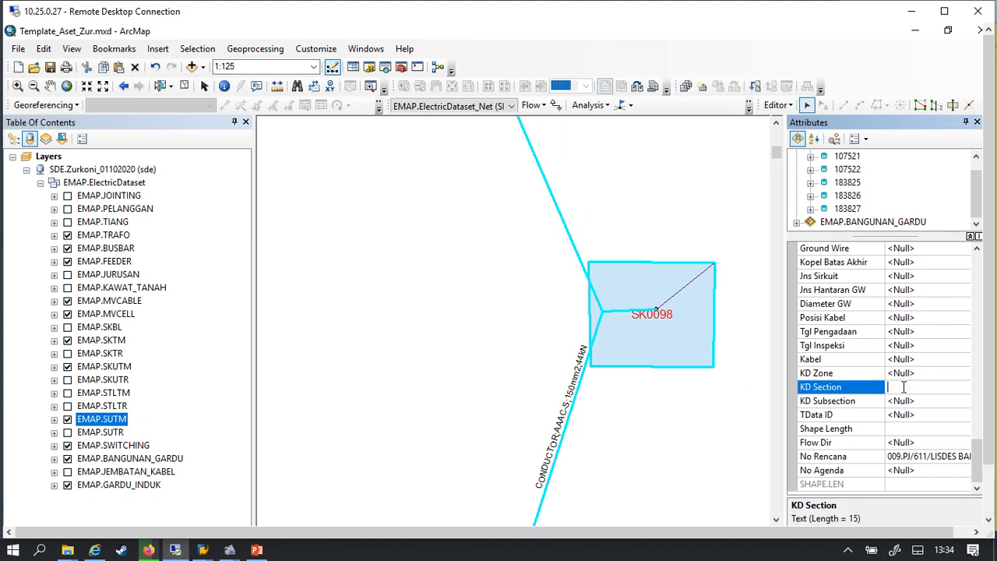
text(SEG-3)
key(Return)
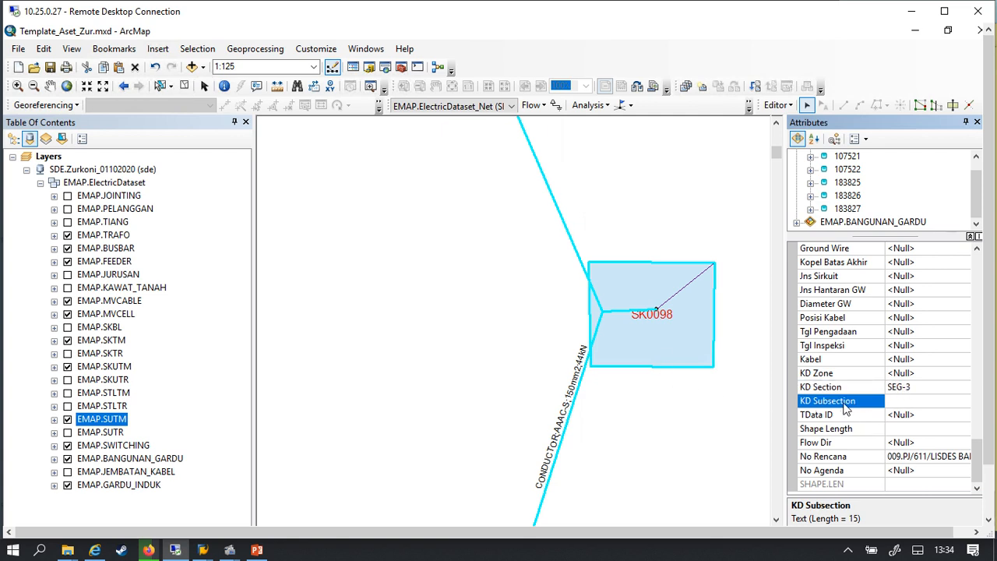
scroll(974, 204, up, 1)
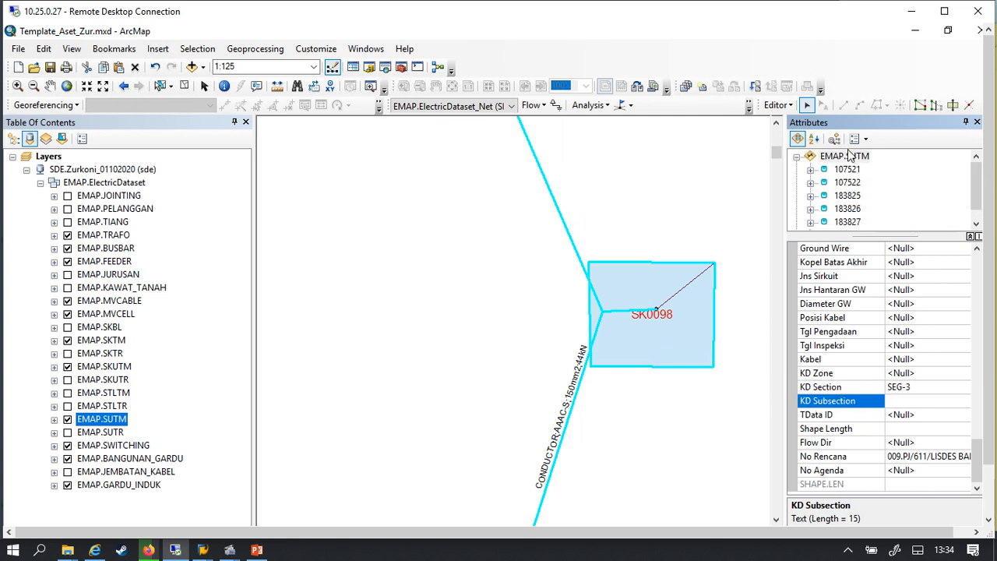
click(847, 156)
scroll(951, 199, down, 1)
scroll(963, 413, down, 8)
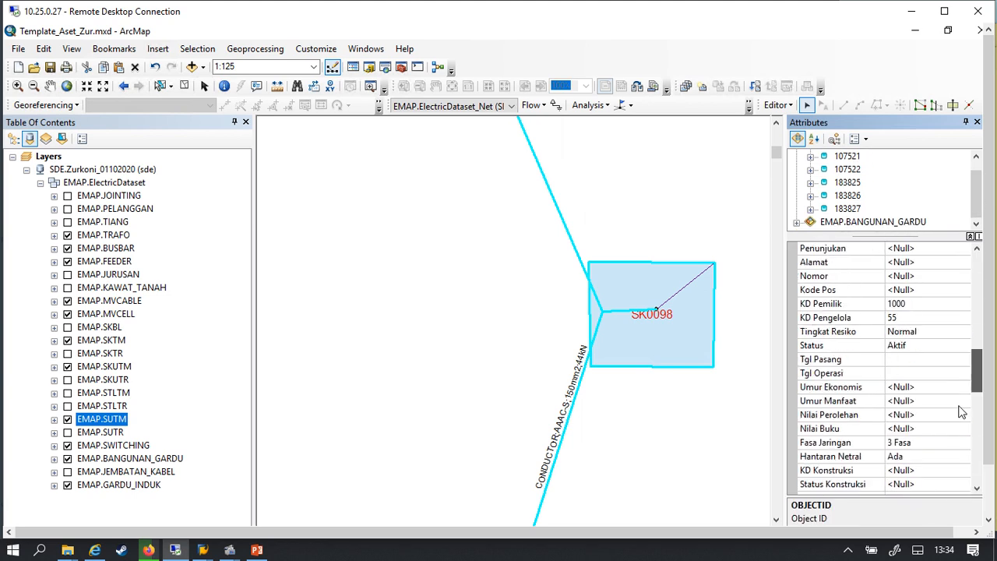
scroll(963, 413, down, 5)
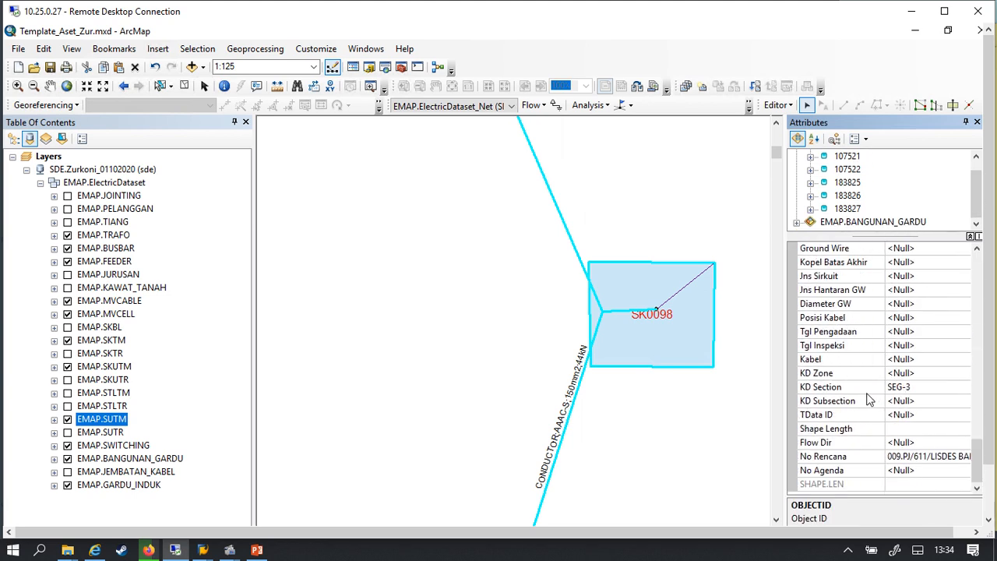
Step: Select only the SKUTM NFA2XSY-T cable segment branching east from the SUTM conductor just below its zigzag
scroll(538, 379, down, 5)
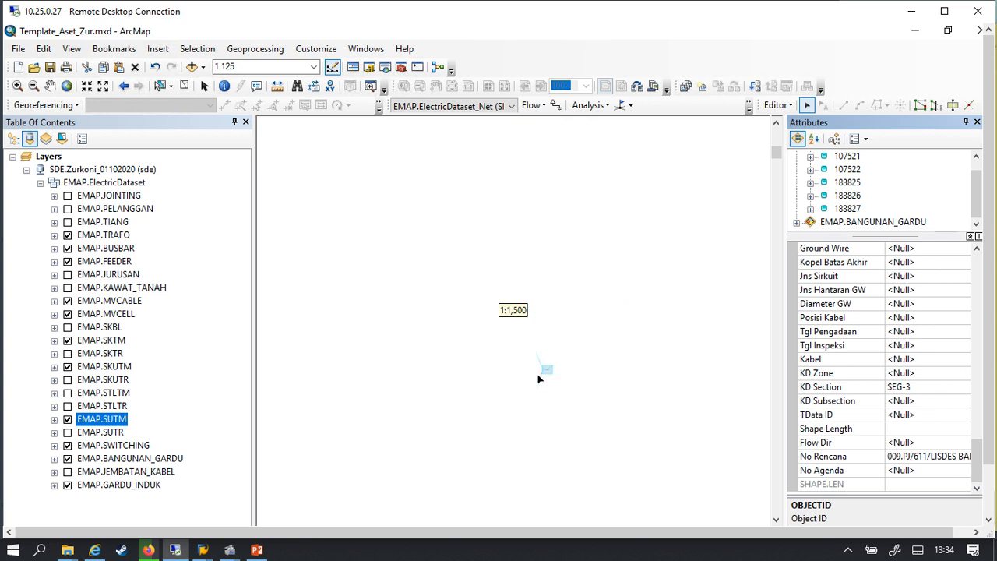
scroll(519, 212, down, 3)
scroll(545, 308, down, 3)
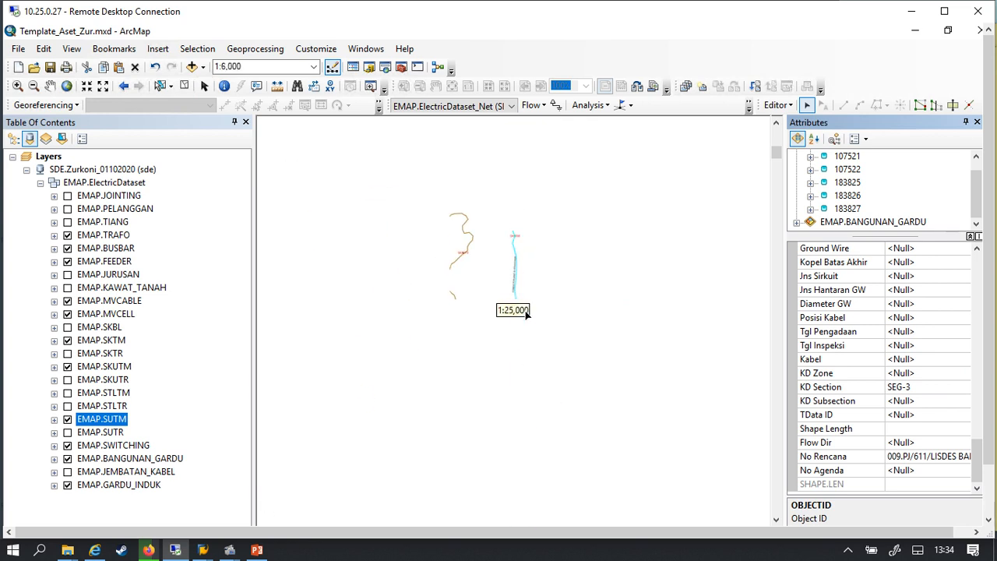
scroll(579, 483, up, 2)
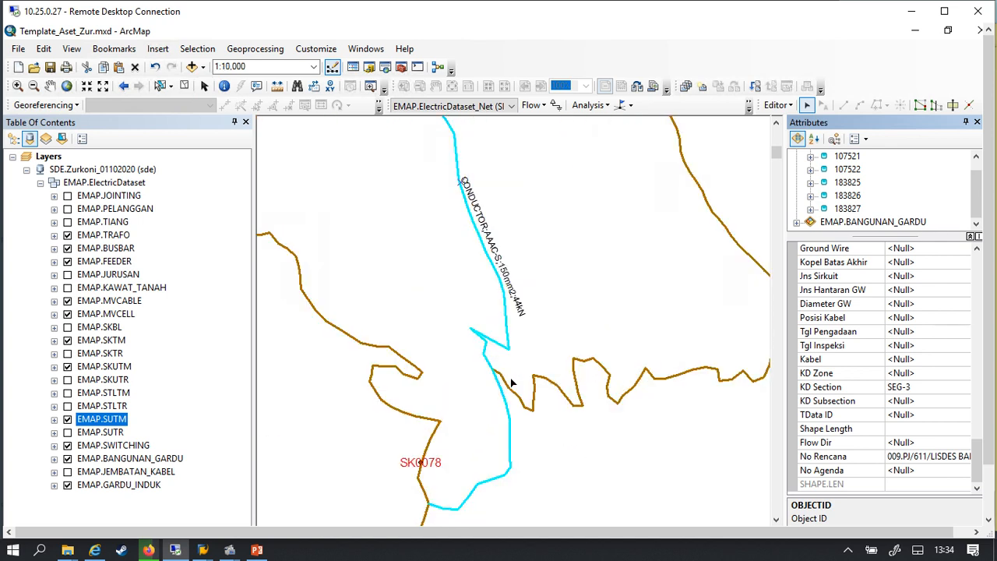
scroll(510, 381, up, 2)
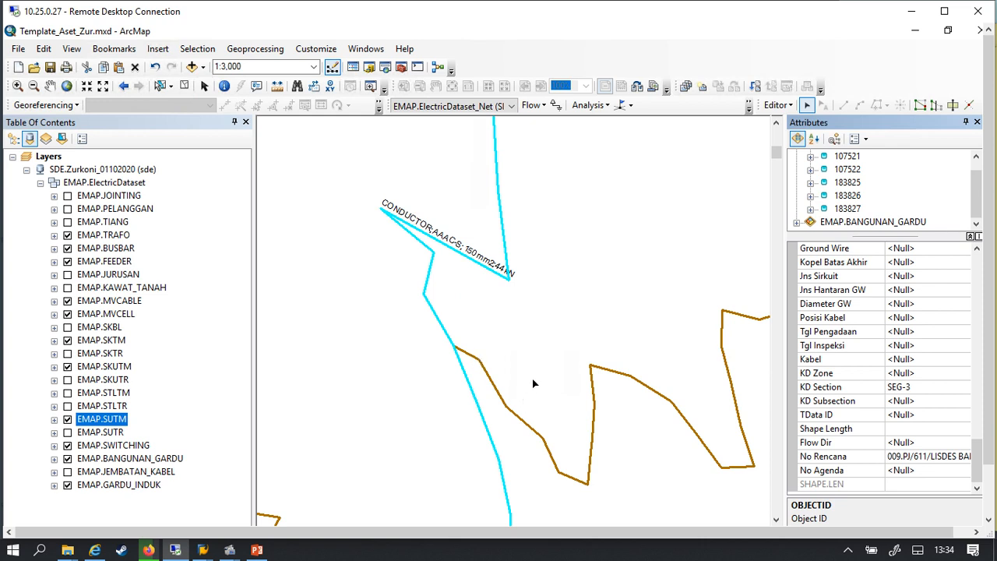
scroll(533, 383, up, 1)
scroll(454, 357, up, 1)
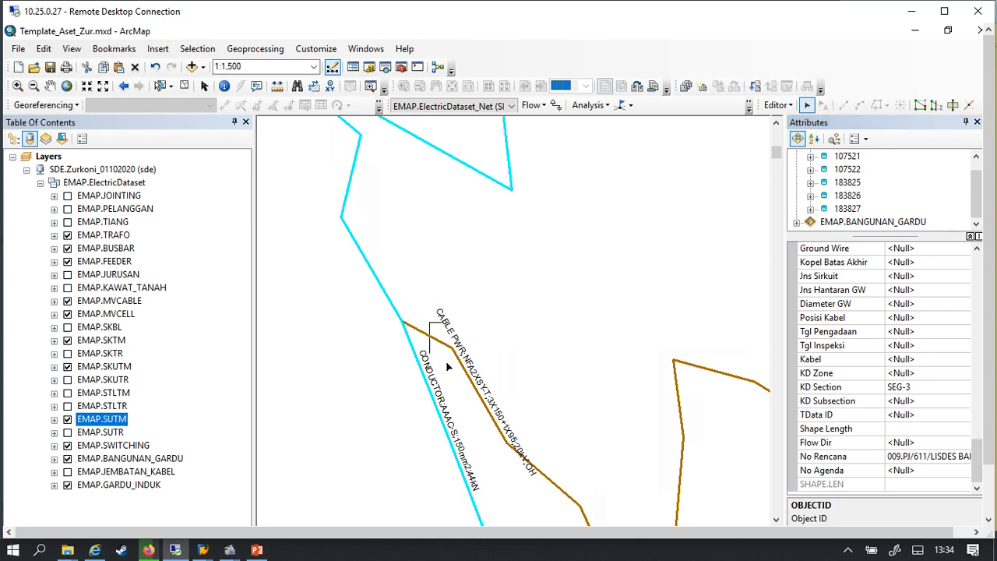
click(446, 361)
Step: Add the next SKUTM cable segment, running east and then north past SK0152, to the selection
scroll(454, 292, down, 2)
scroll(454, 292, down, 2)
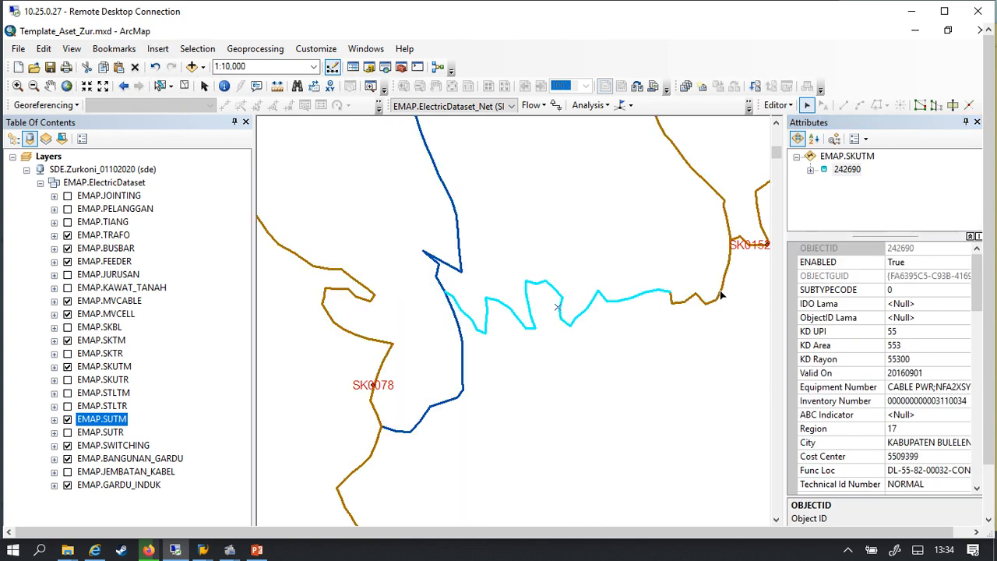
scroll(547, 341, down, 1)
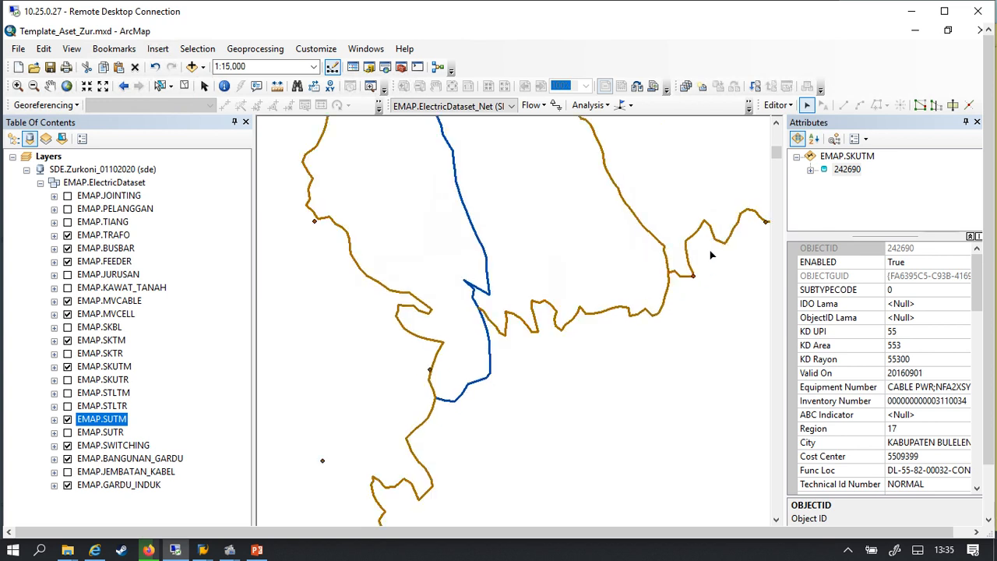
scroll(706, 260, up, 1)
scroll(706, 260, up, 1)
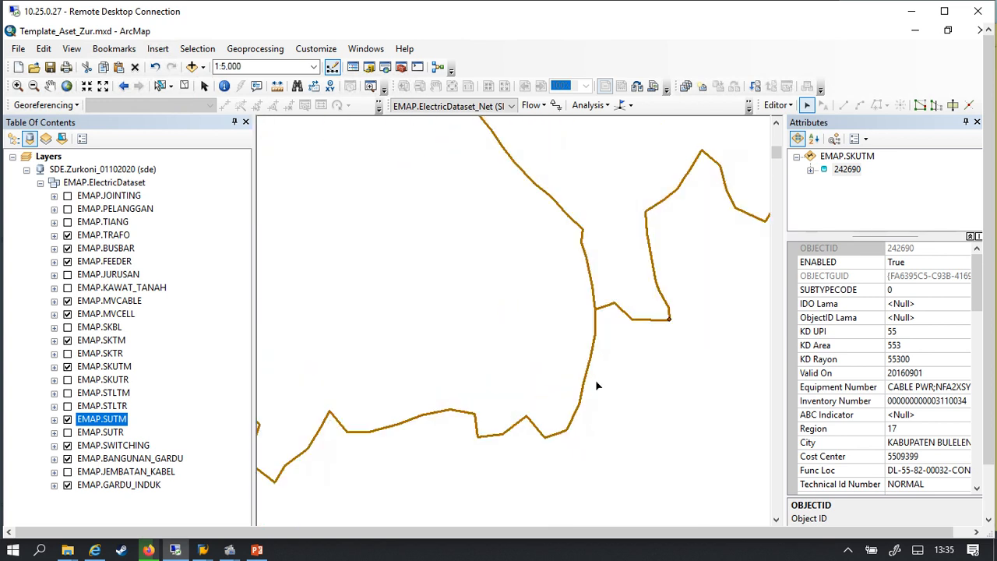
scroll(590, 386, up, 1)
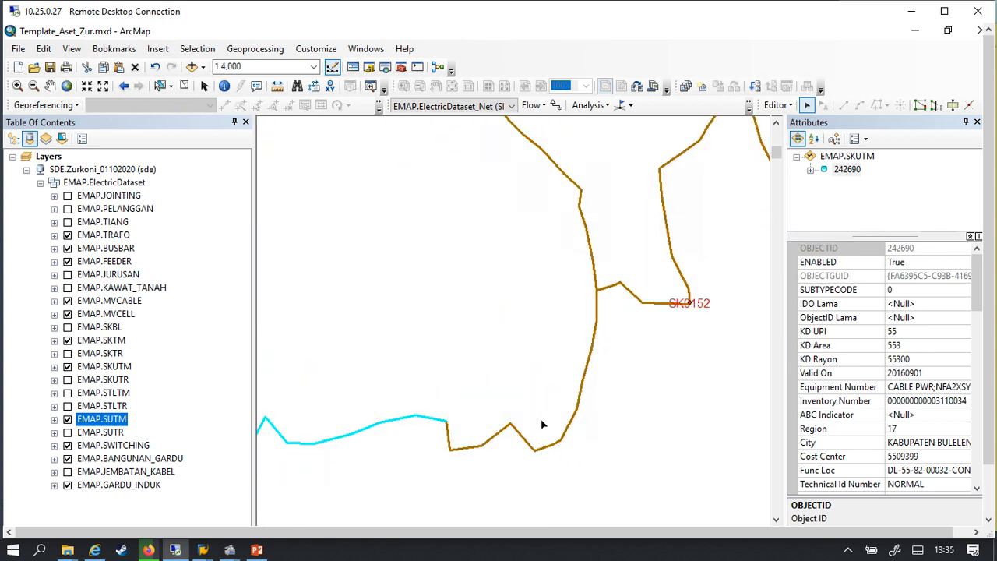
scroll(541, 437, up, 2)
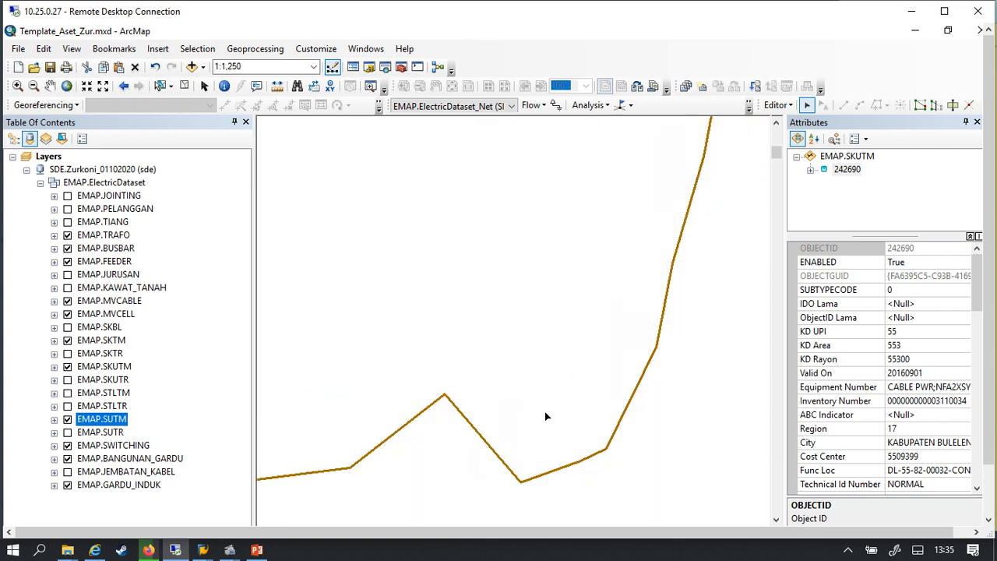
scroll(552, 407, down, 2)
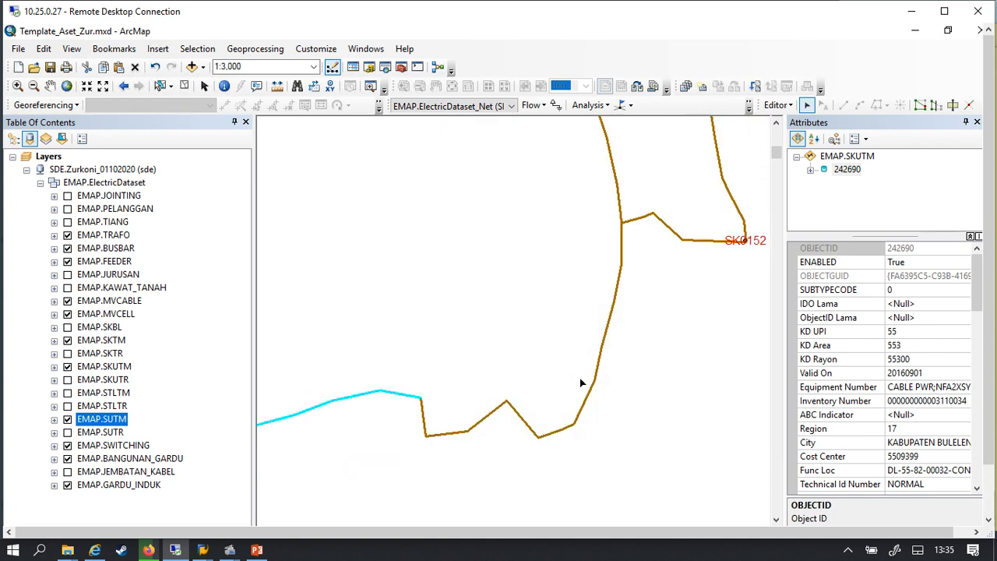
drag(582, 378, 604, 402)
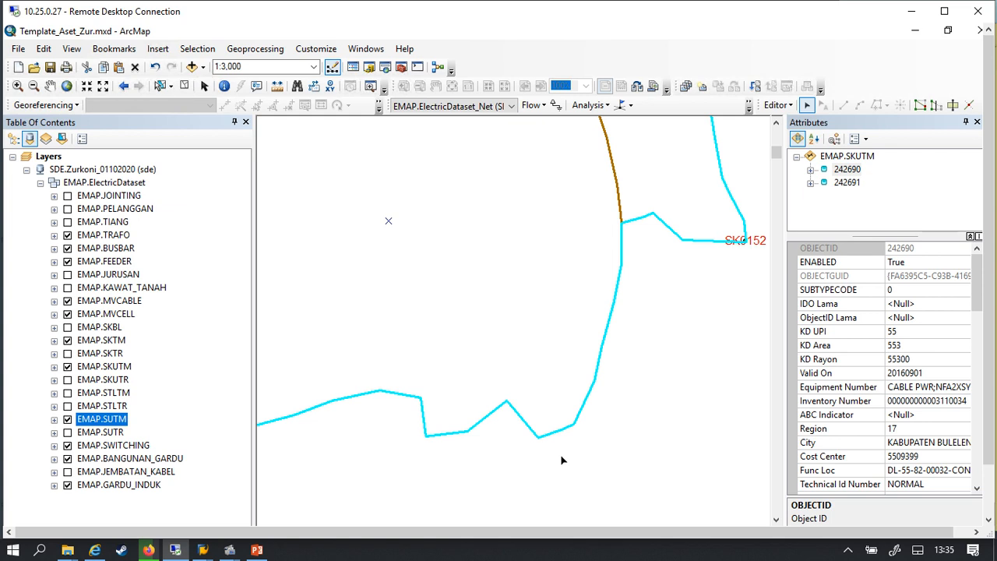
Step: Examine how the selected SKUTM cable connects at substation SK0152 and continues toward SK0118
scroll(556, 458, down, 2)
scroll(597, 401, down, 1)
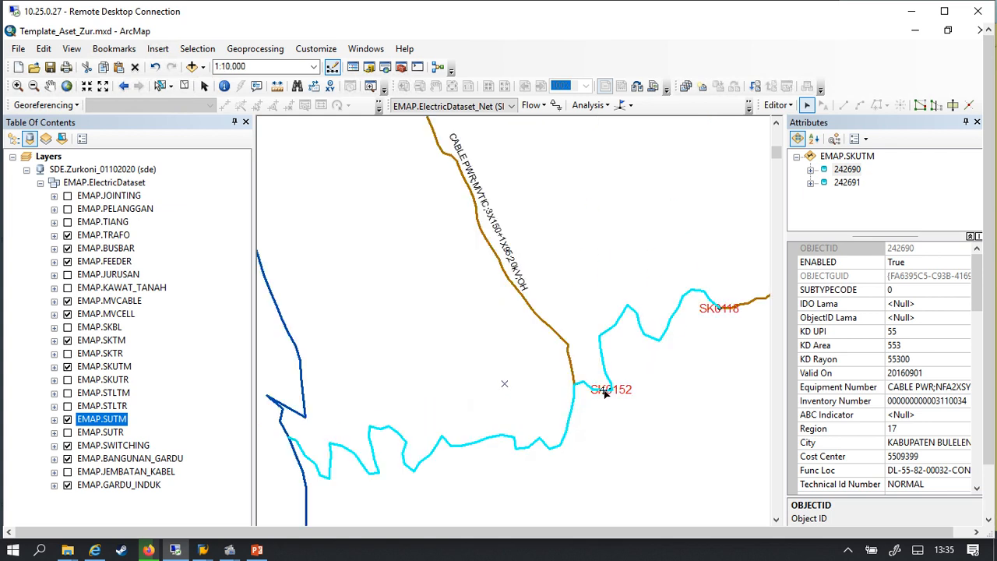
scroll(605, 394, up, 3)
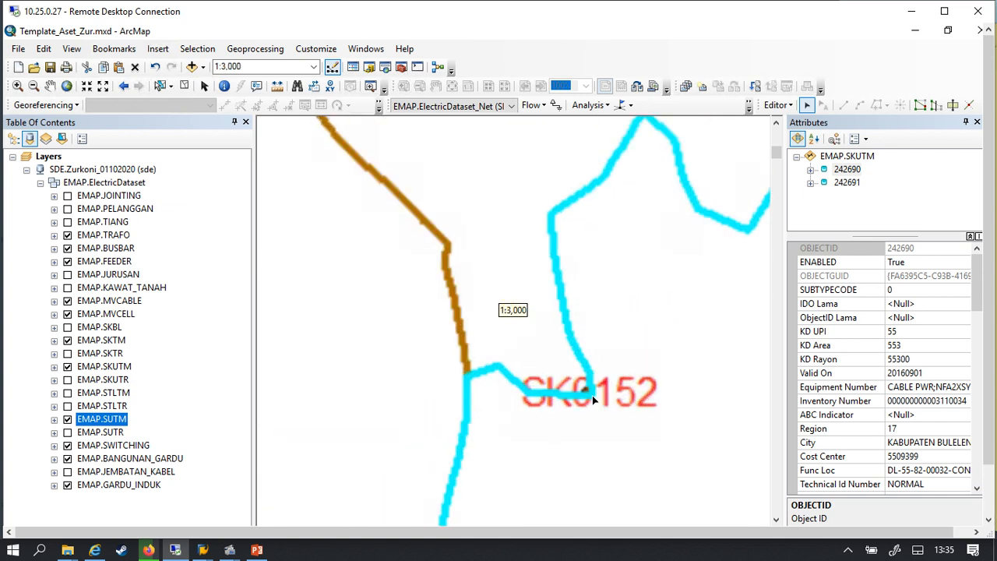
scroll(592, 398, up, 4)
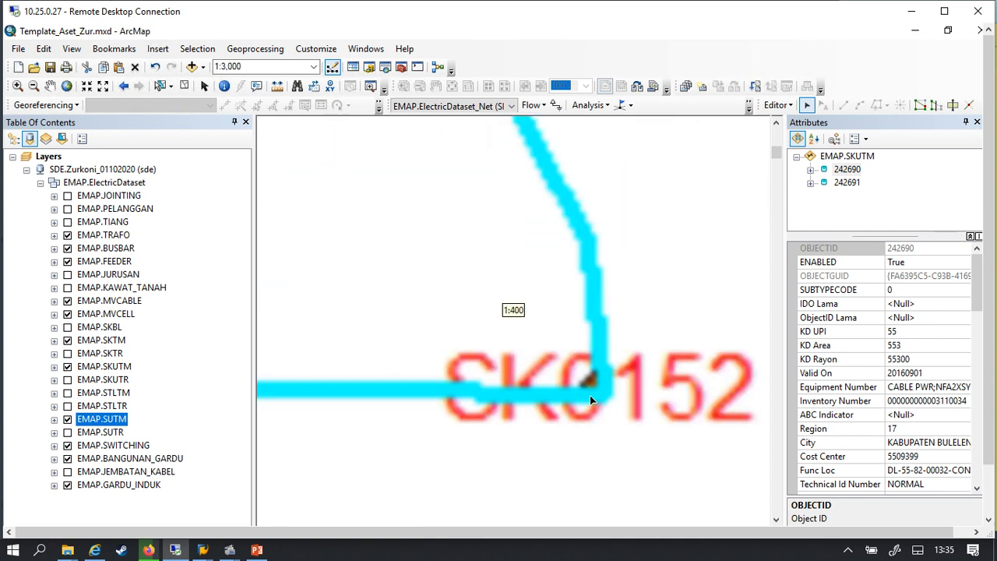
scroll(598, 397, up, 1)
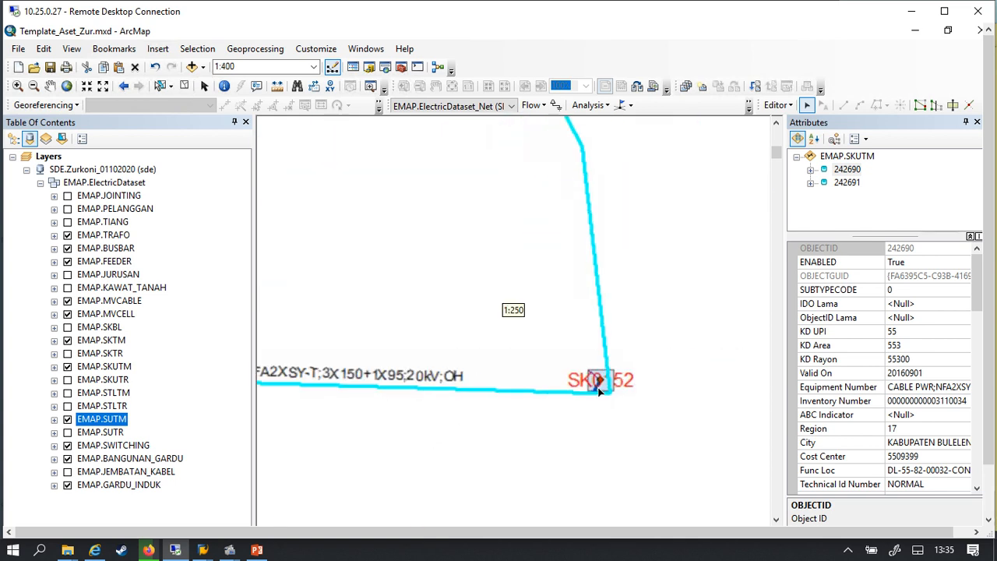
scroll(574, 415, down, 2)
scroll(578, 413, down, 2)
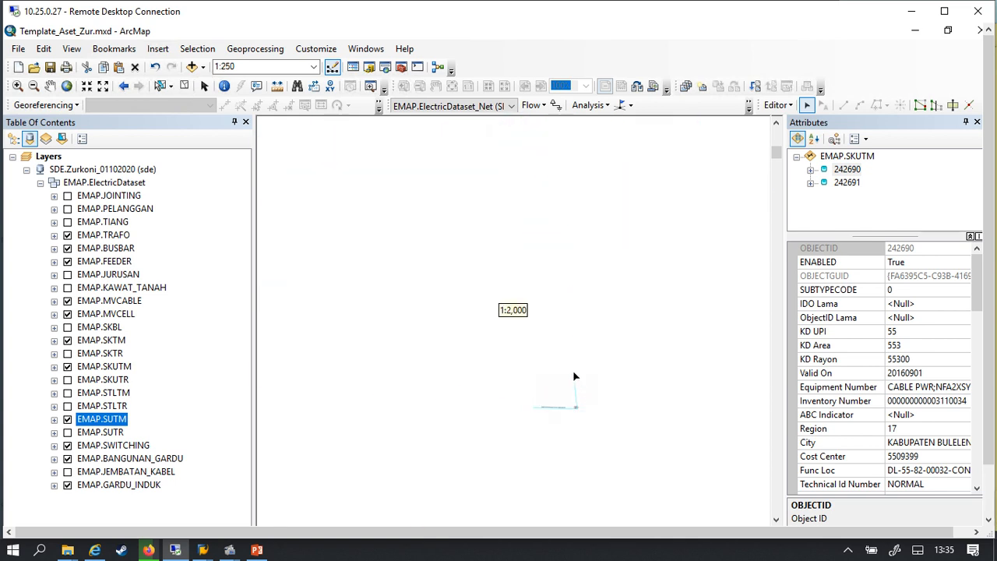
scroll(561, 290, down, 2)
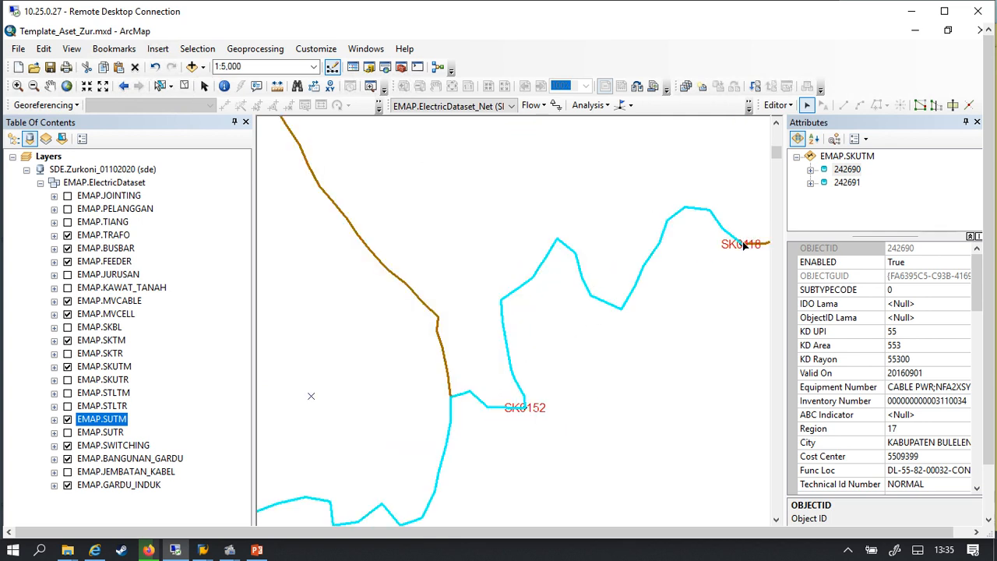
Step: Set the No Agenda of both selected SKUTM cables, from the SUTM zigzag to SK0118, to SEG-4
scroll(665, 272, down, 1)
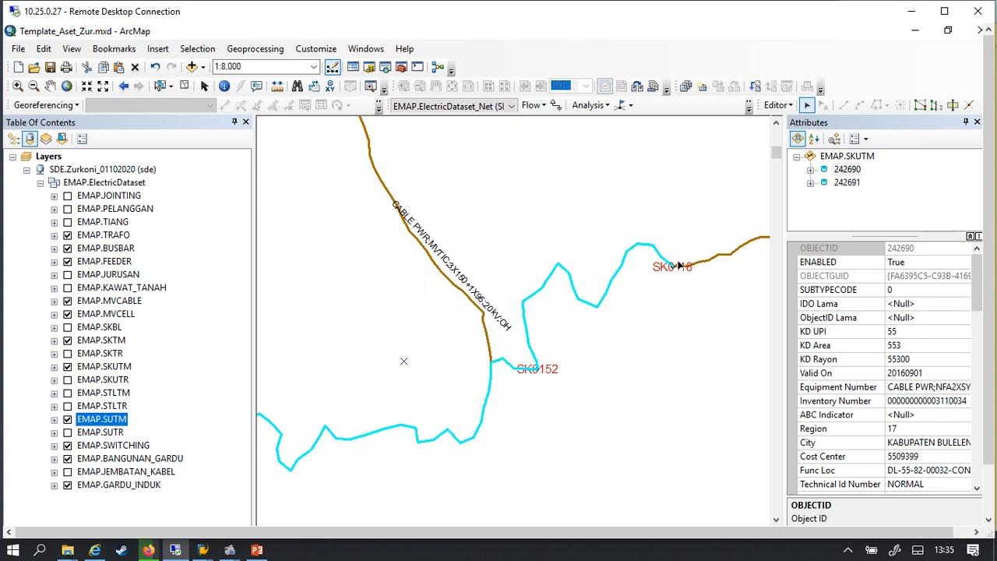
scroll(669, 272, up, 1)
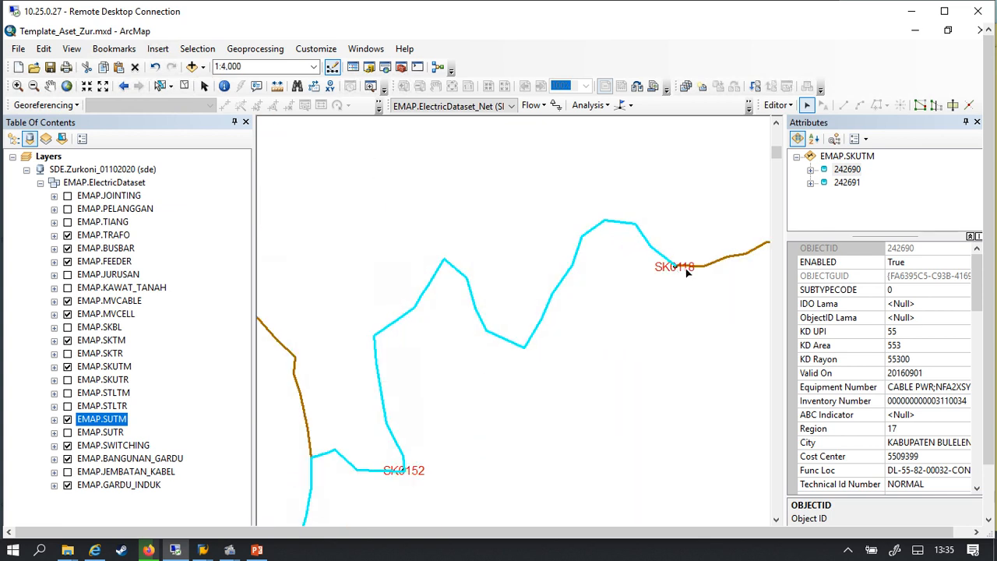
scroll(679, 271, up, 3)
scroll(633, 265, down, 2)
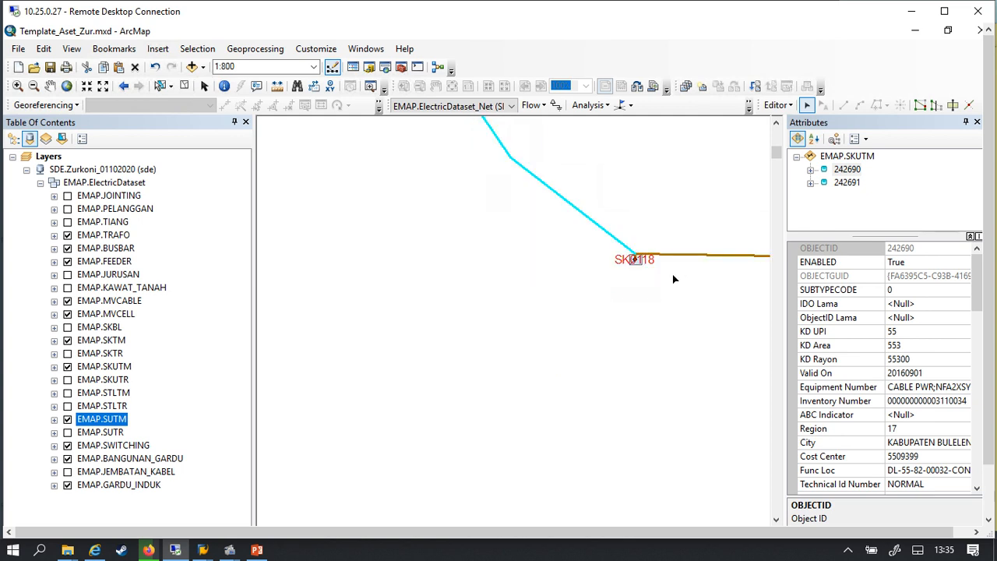
scroll(631, 268, up, 3)
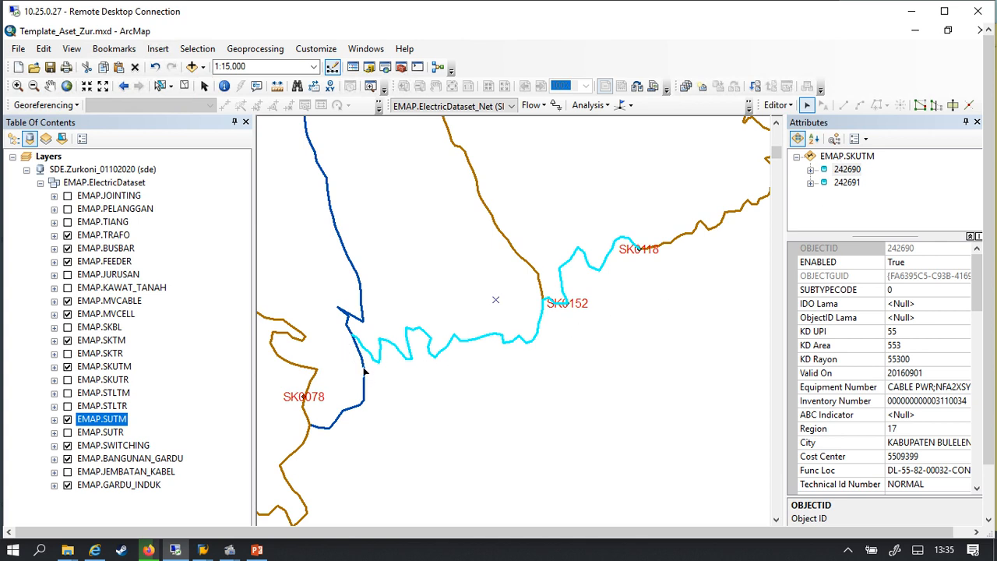
click(844, 158)
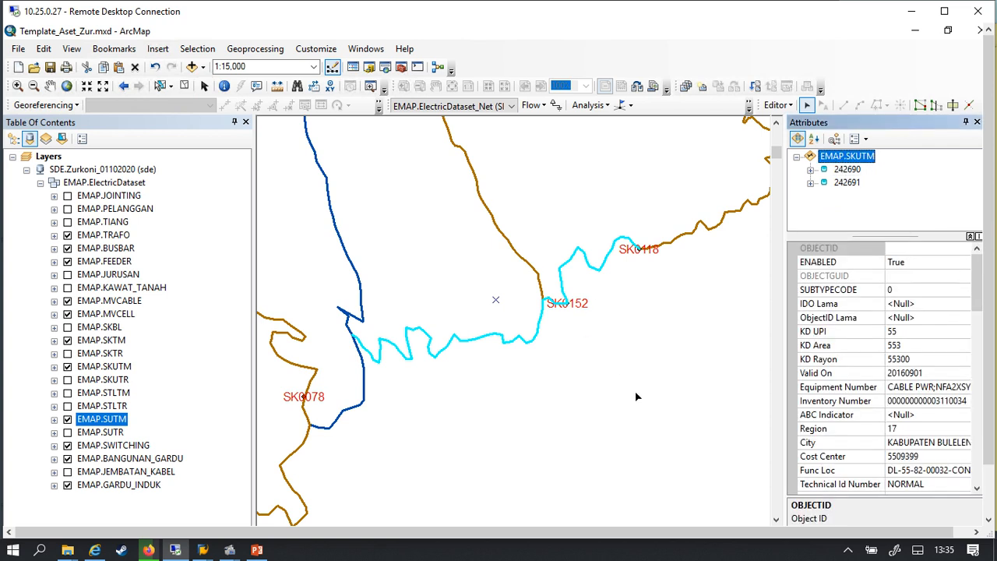
drag(979, 288, 965, 468)
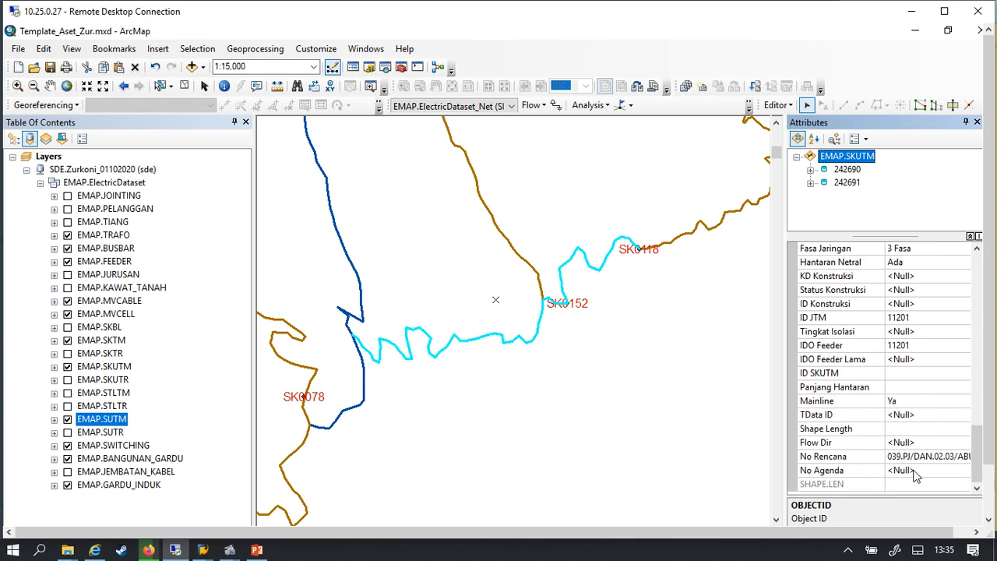
click(911, 471)
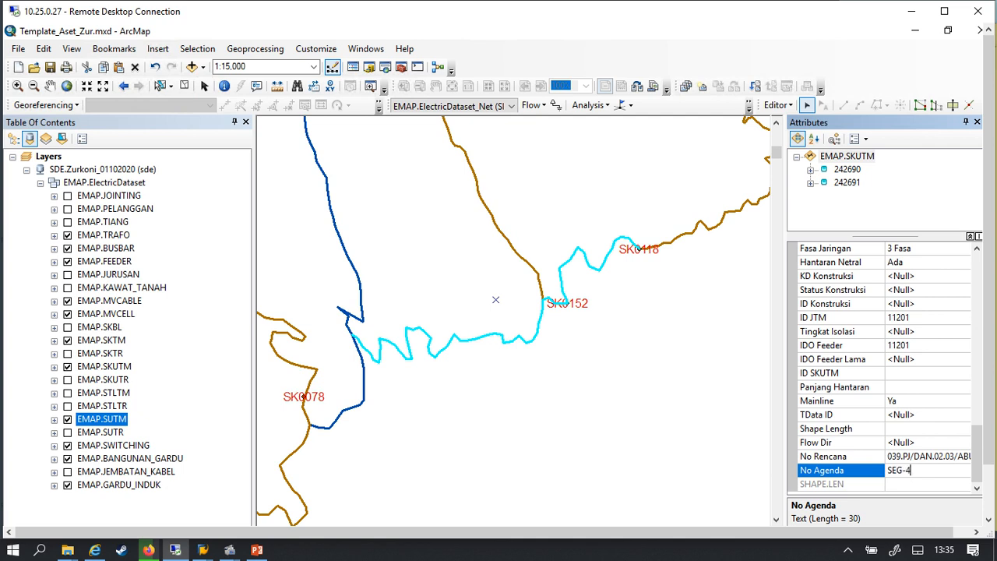
key(Return)
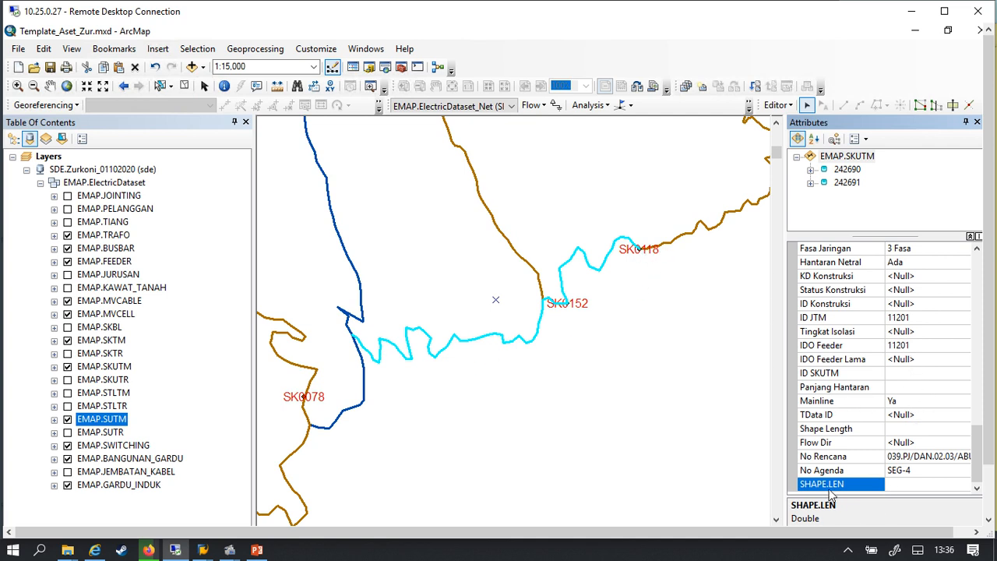
Step: Set the KD Konstruksi of the same two SKUTM cables to SEG-4
click(906, 276)
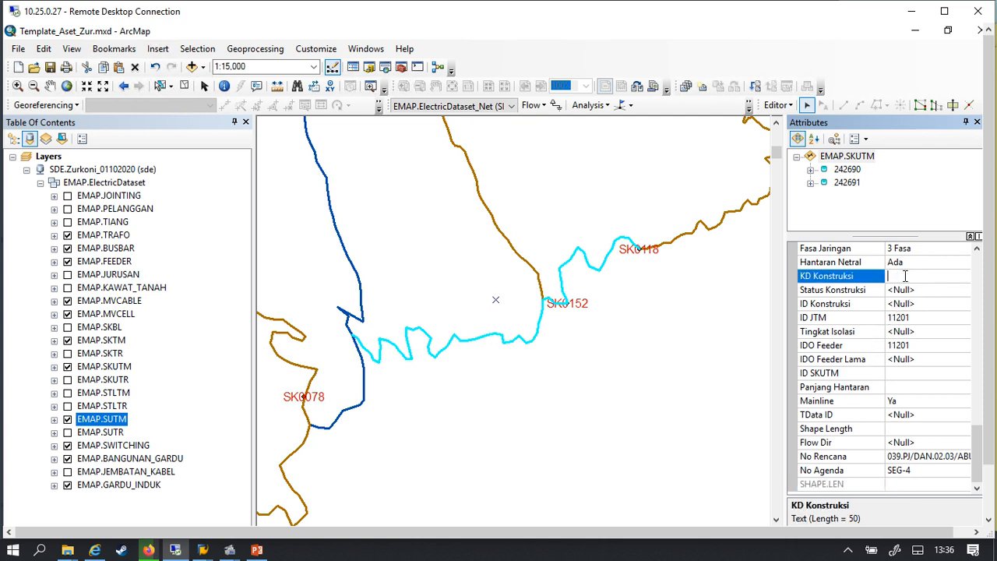
text(SEG-4)
key(Return)
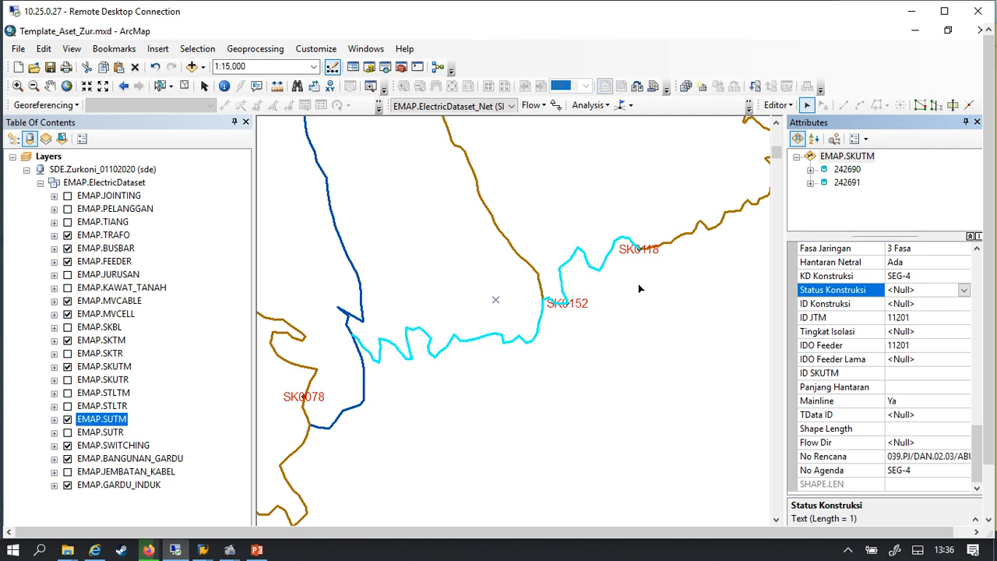
Step: Select only the SKUTM MVTIC cable segment branching north from the junction just west of SK0152
scroll(653, 428, up, 2)
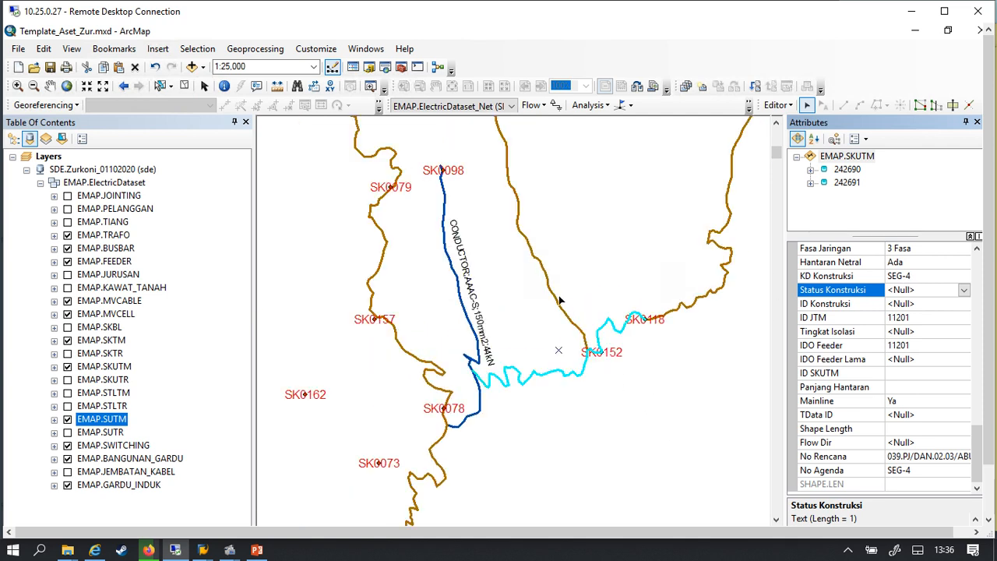
scroll(606, 404, up, 3)
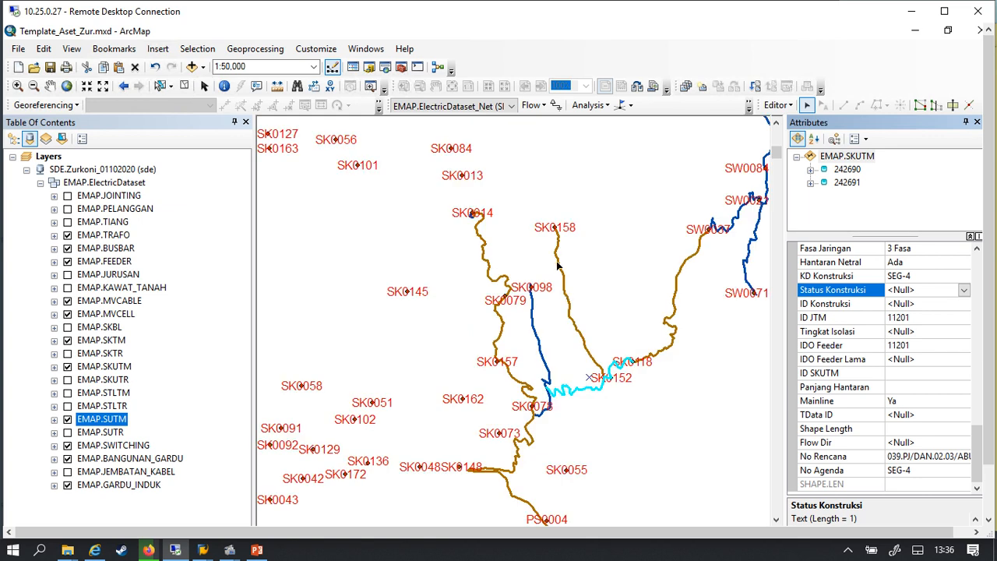
scroll(573, 343, down, 2)
scroll(630, 423, down, 2)
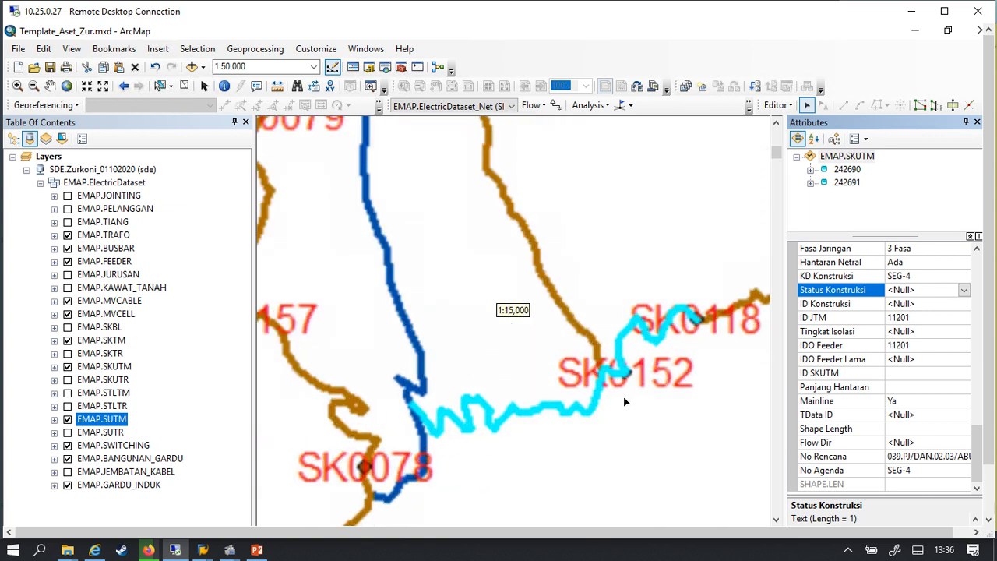
scroll(573, 333, down, 2)
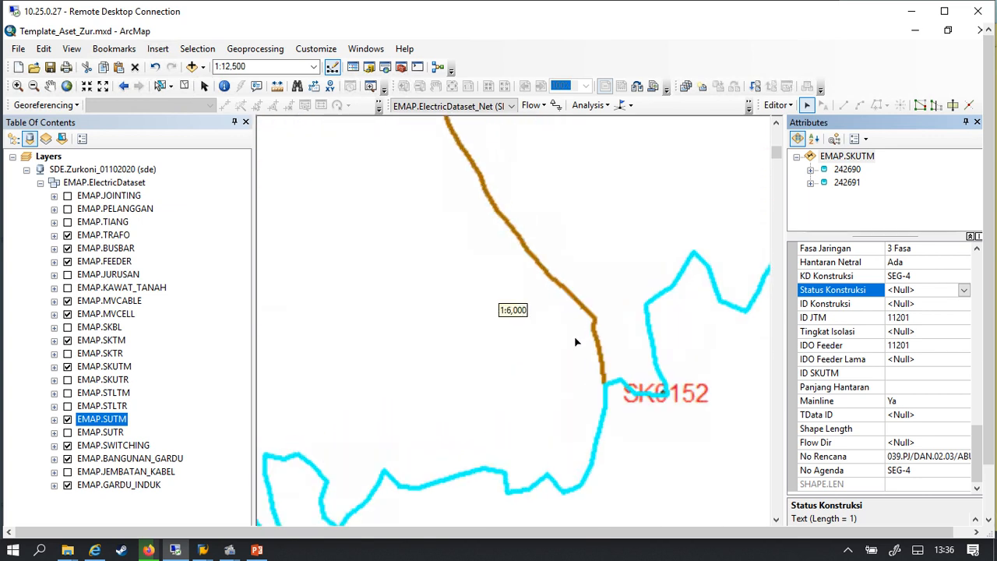
click(582, 343)
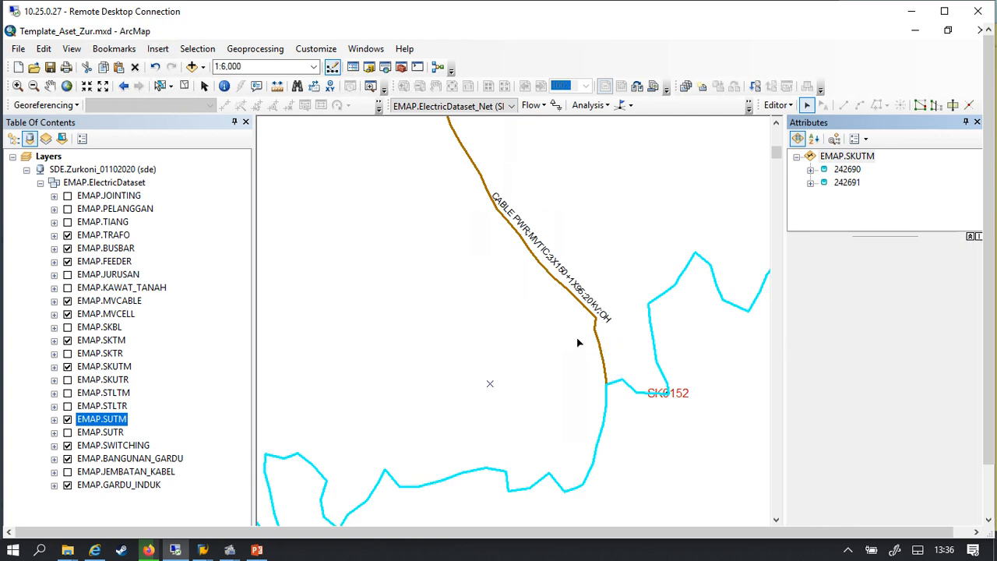
drag(615, 336, 589, 377)
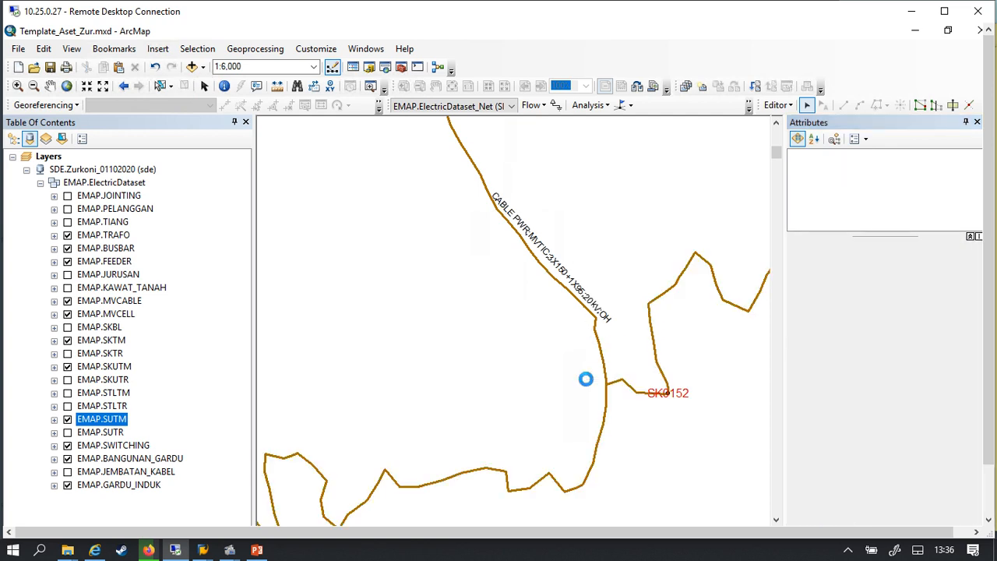
Step: Add the remaining cable segments of this branch, running north up to SK0158, to the selection
scroll(663, 456, up, 3)
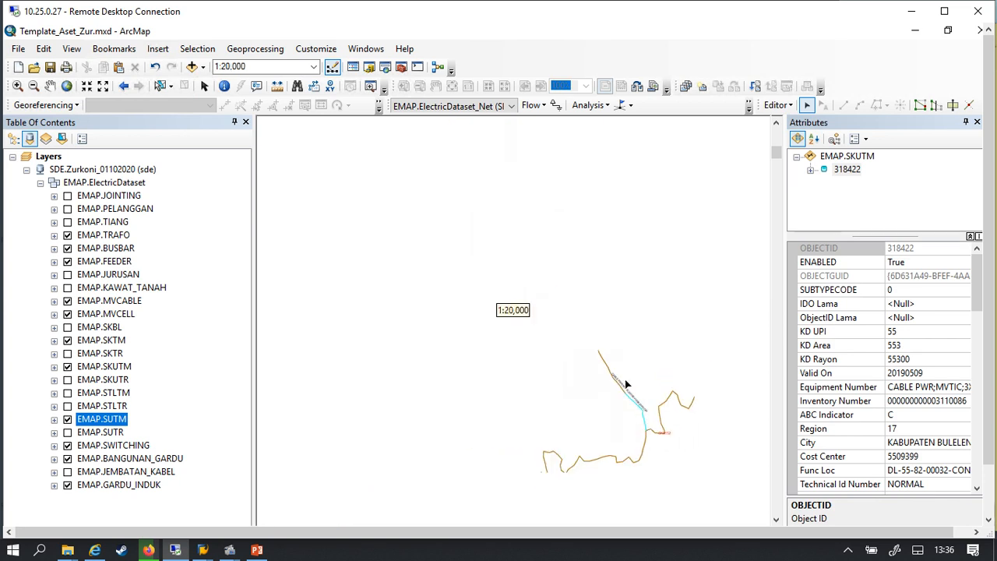
scroll(633, 446, up, 1)
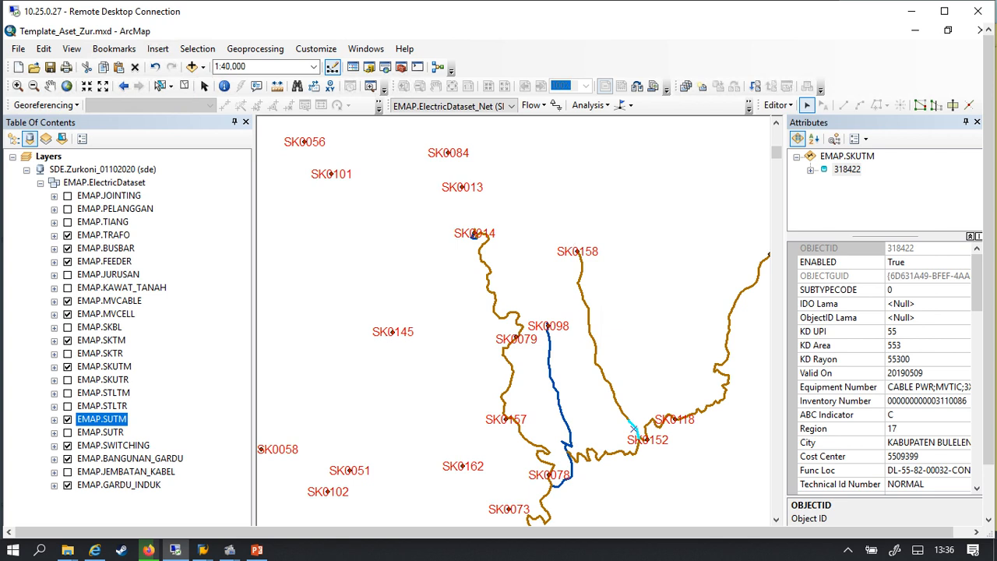
mouse_move(568, 237)
mouse_down()
mouse_move(640, 441)
mouse_move(633, 421)
mouse_up()
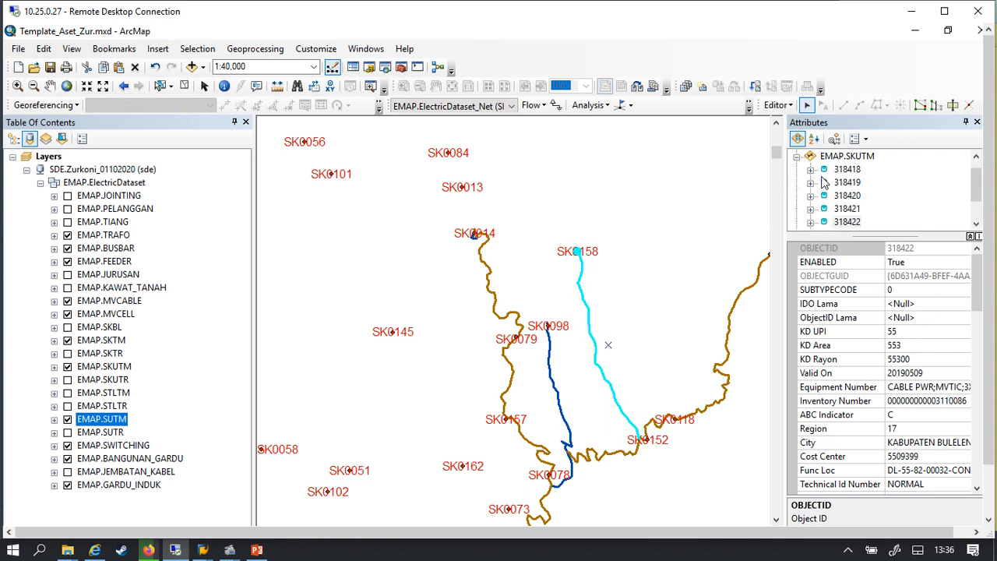
Step: Set the No Agenda of all selected SKUTM cables on the SK0158 branch to SEG-5
click(847, 156)
drag(977, 187, 982, 225)
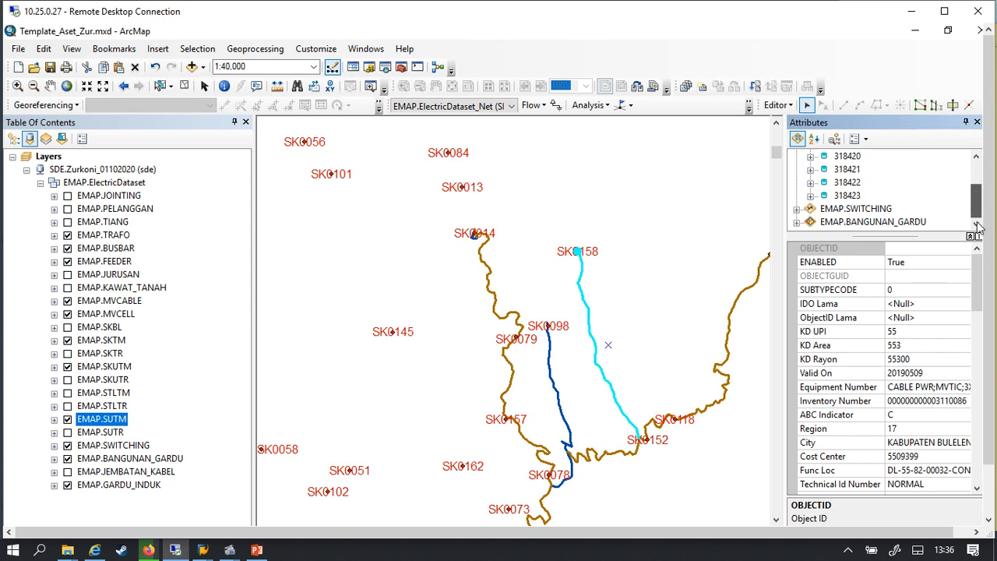
drag(978, 288, 934, 474)
click(925, 470)
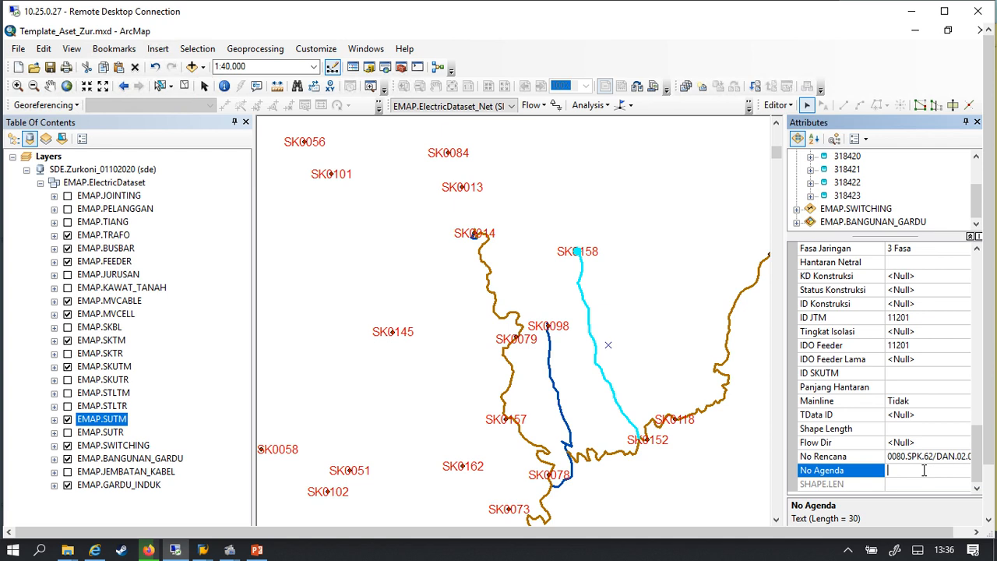
text(SEG-5)
key(Return)
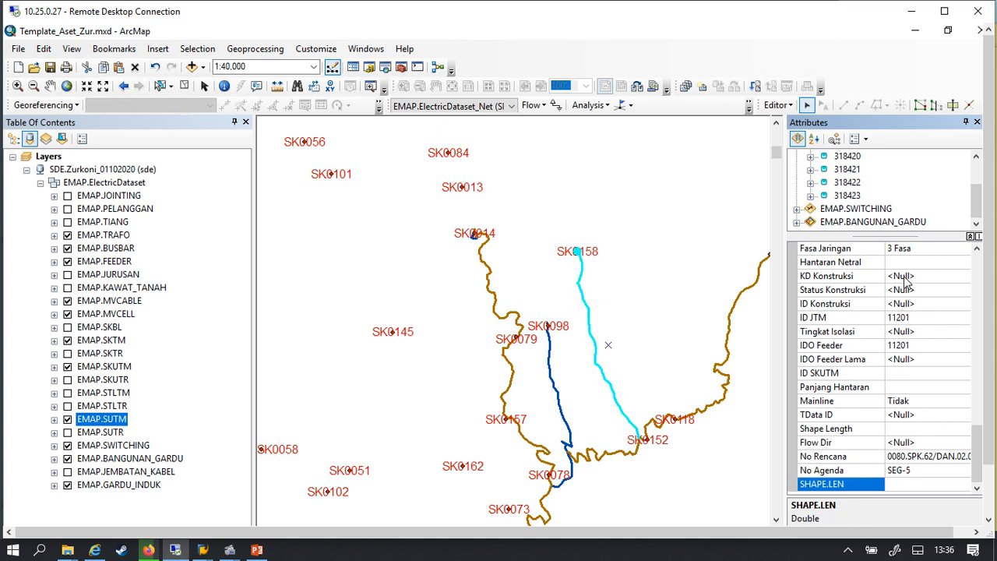
Step: Set the KD Konstruksi of all selected SKUTM cables on the SK0158 branch to SEG-5
click(902, 302)
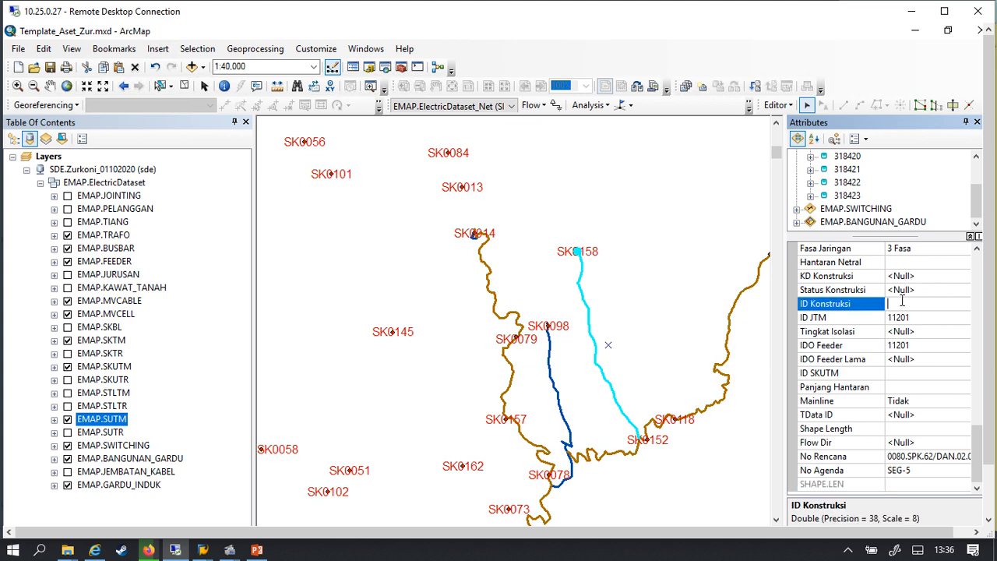
click(899, 280)
text(SEG-5)
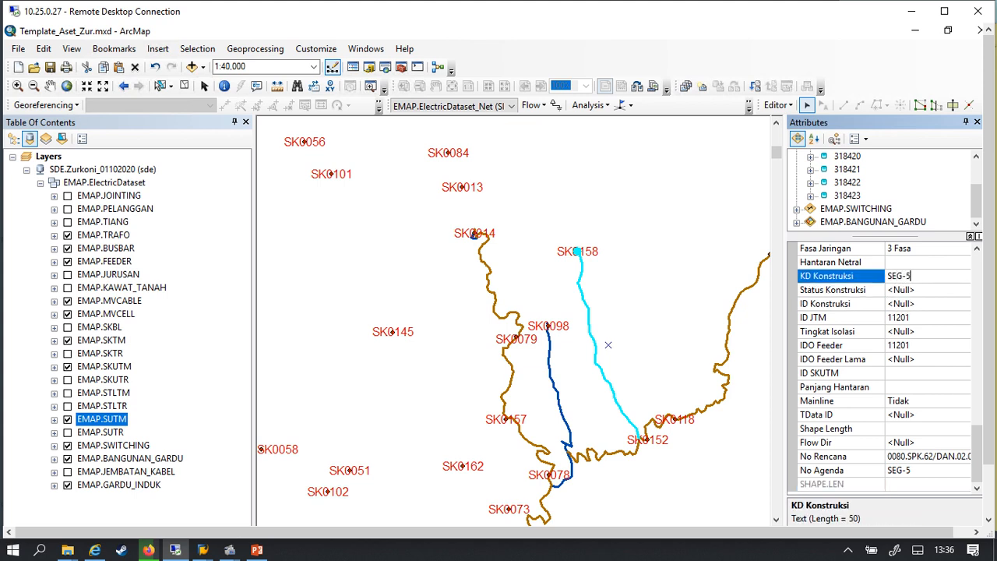
click(900, 290)
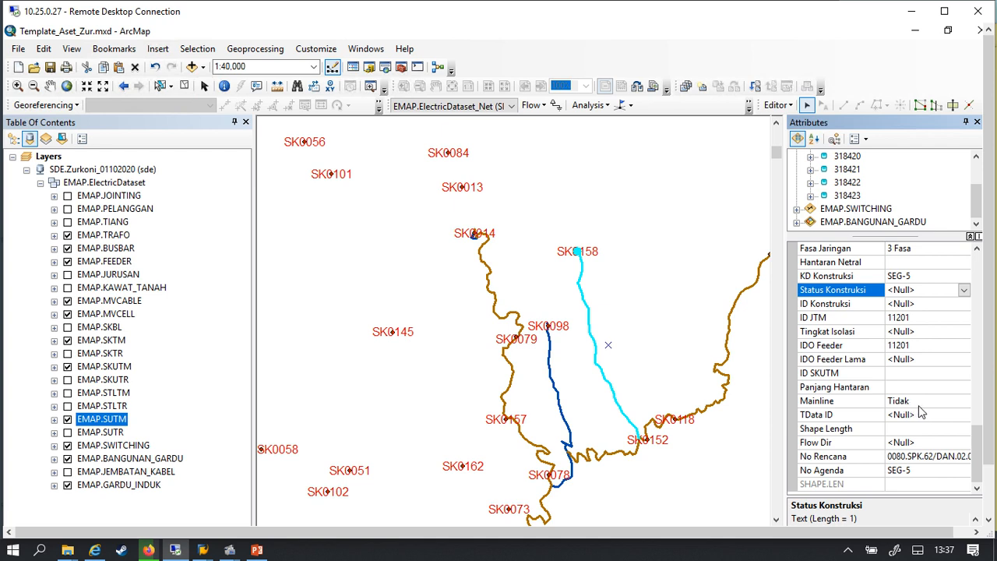
Step: Examine the Mainline attribute of the selected SK0158 branch against its position in the surrounding feeder network
scroll(622, 255, up, 1)
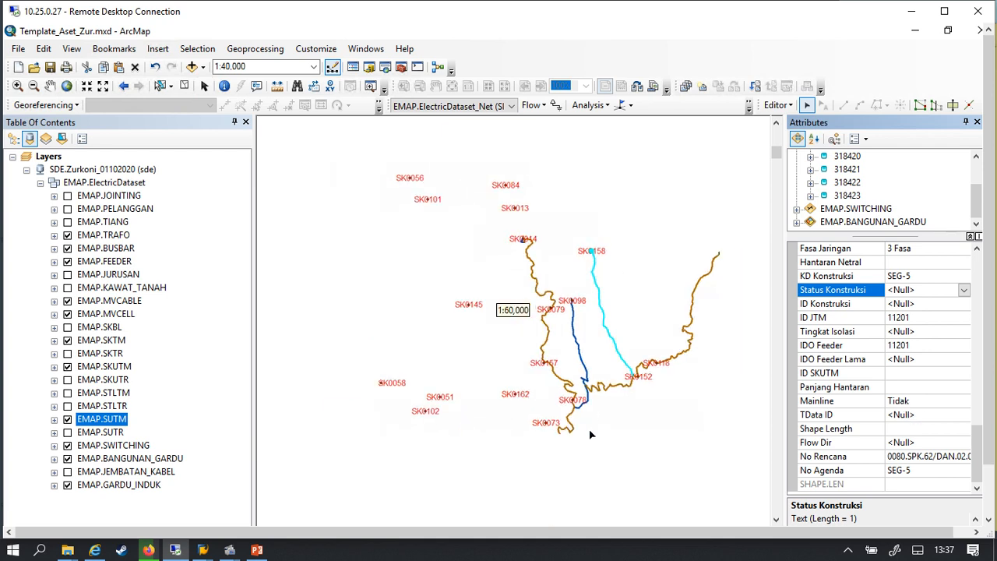
scroll(613, 268, up, 1)
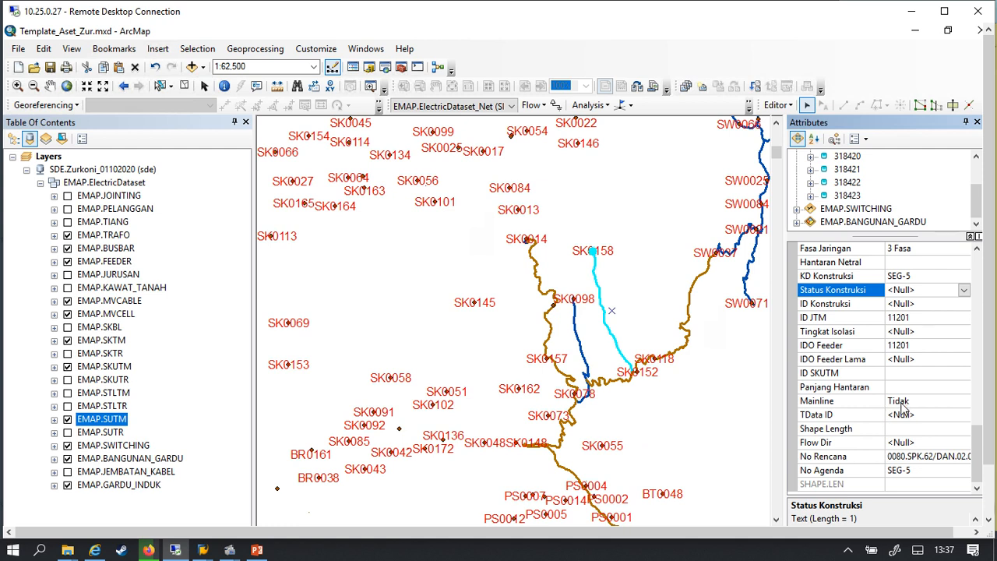
scroll(610, 453, down, 1)
scroll(630, 394, up, 1)
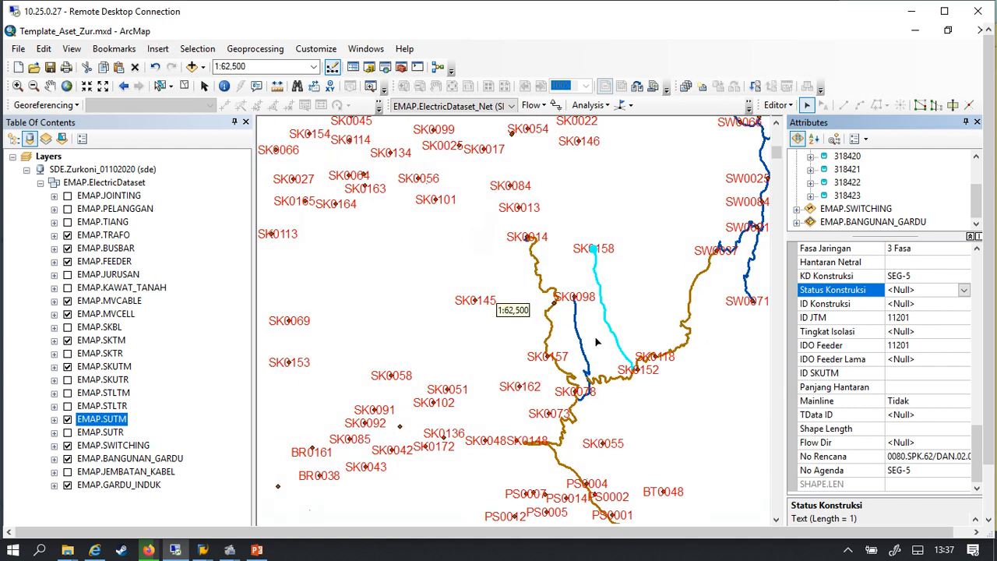
scroll(605, 379, down, 3)
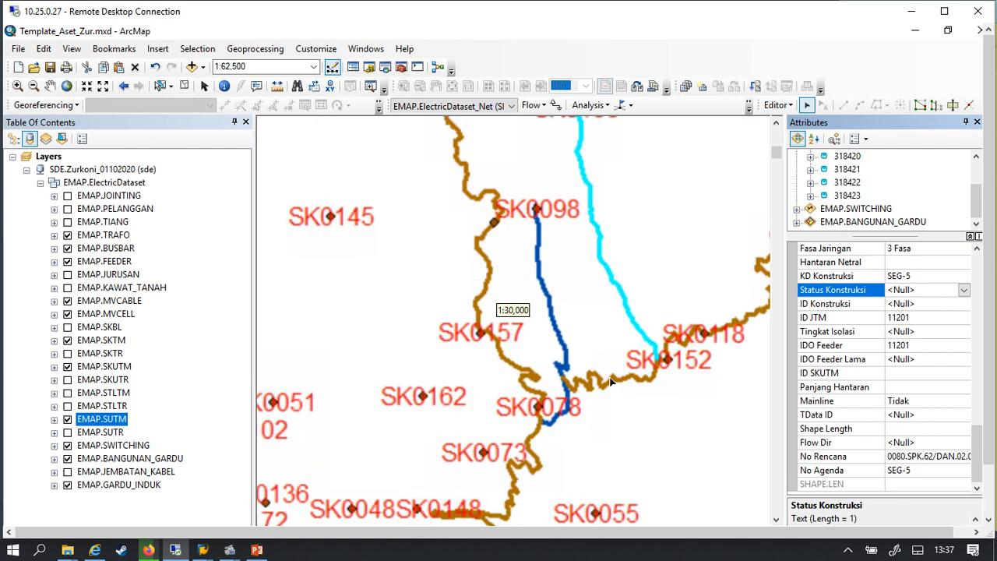
click(908, 404)
click(916, 407)
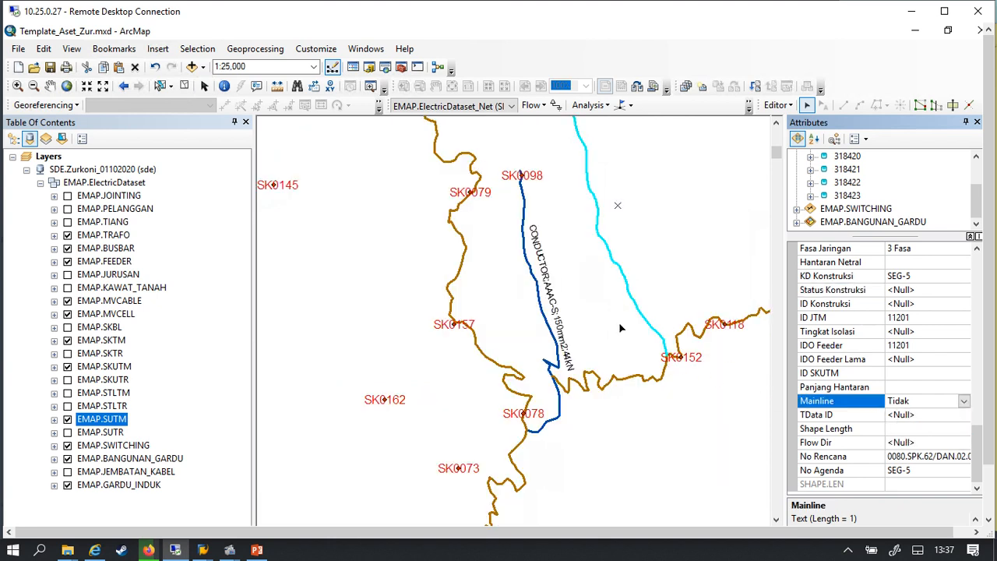
scroll(615, 375, up, 3)
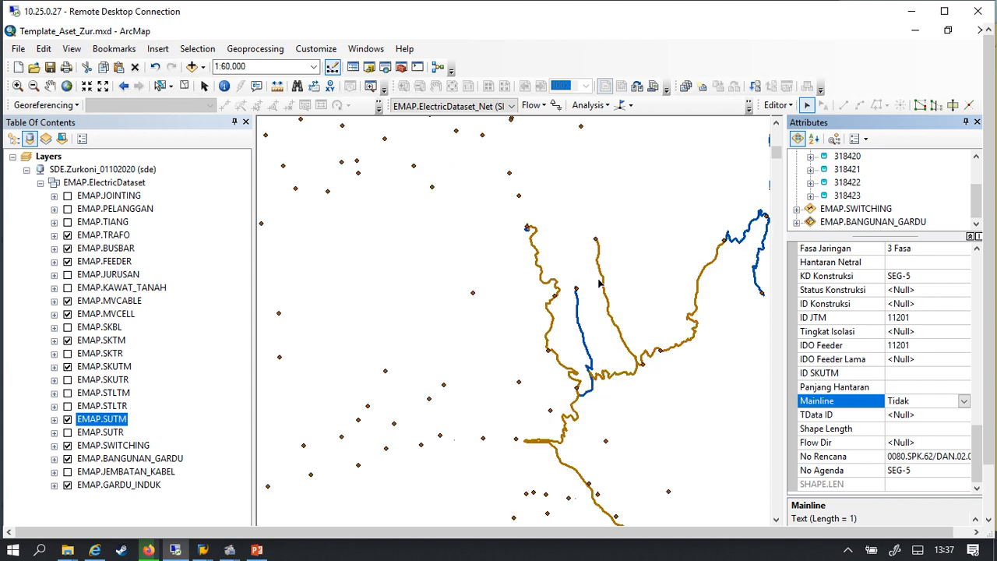
scroll(581, 304, up, 1)
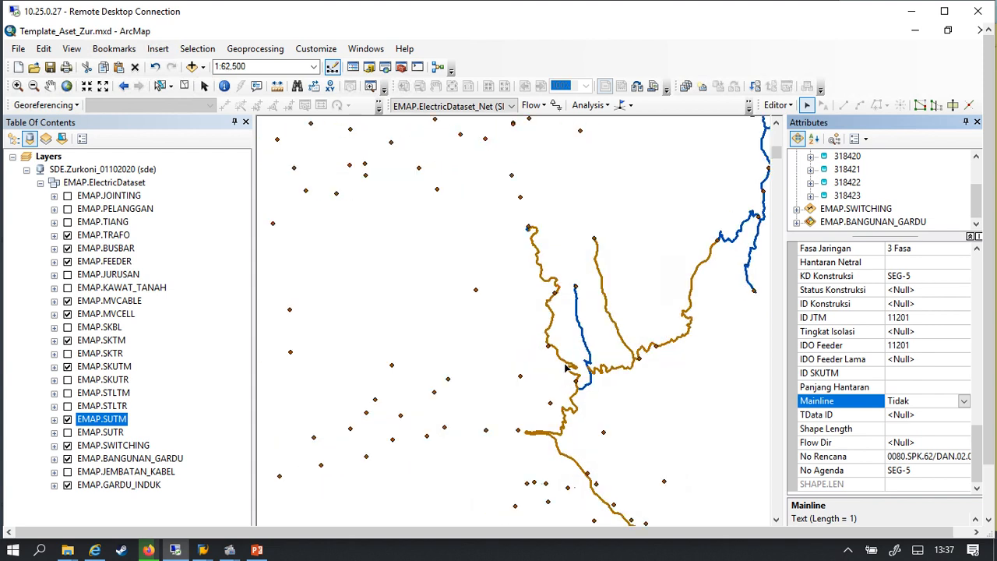
scroll(545, 326, up, 1)
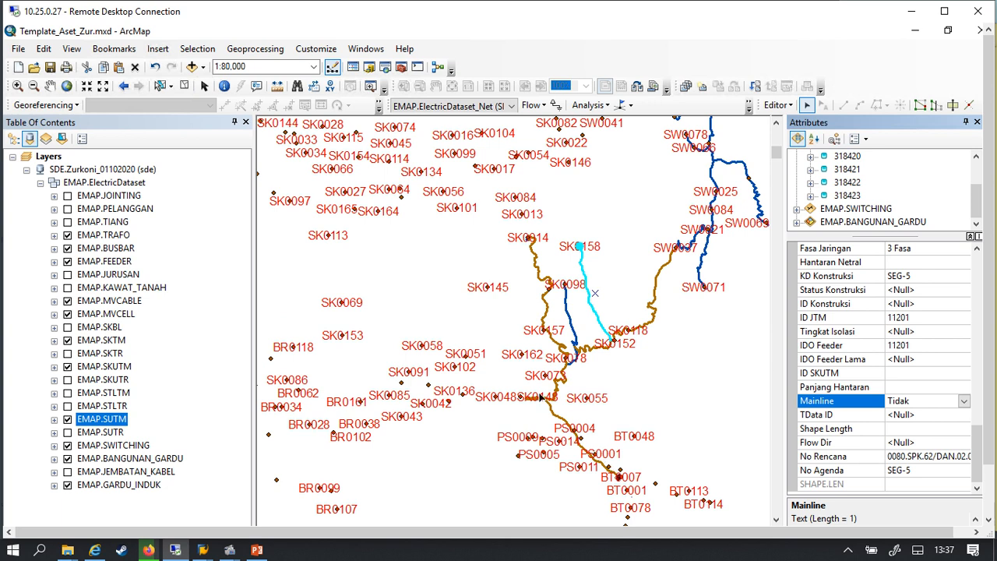
scroll(551, 374, down, 2)
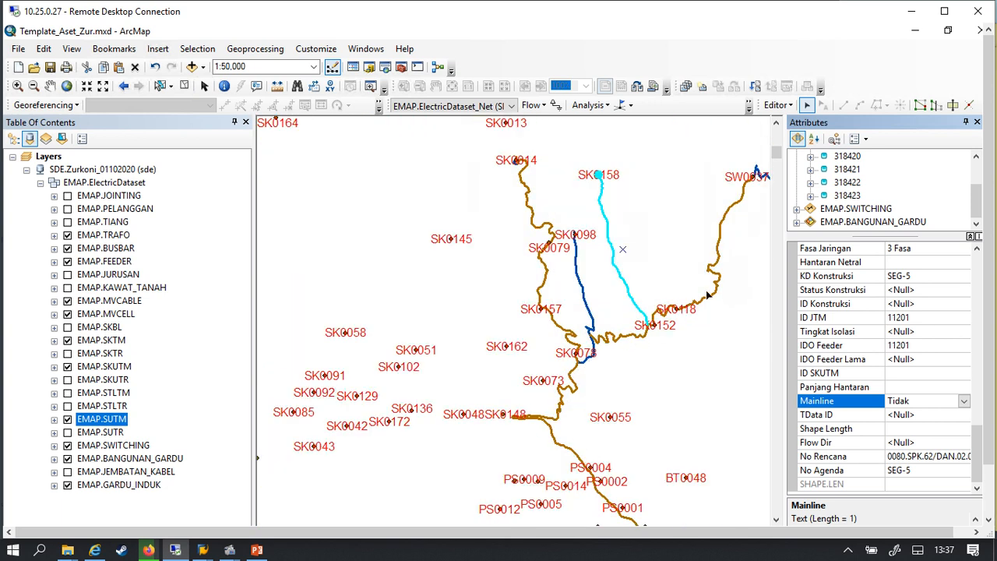
scroll(642, 278, up, 2)
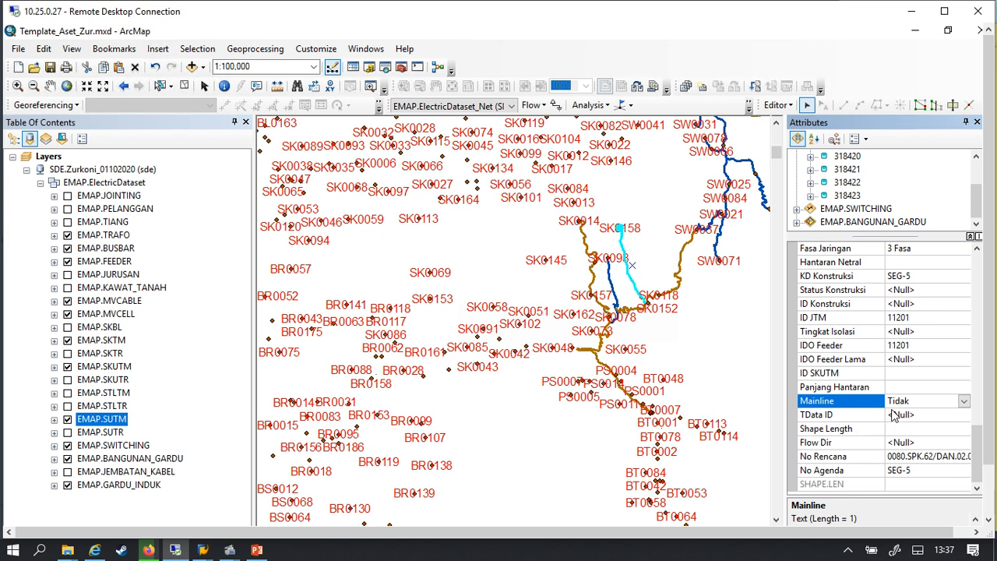
Step: Select the branch running south from SK0098 and examine the Mainline and KD Section attributes of its SUTM conductors
scroll(615, 295, down, 4)
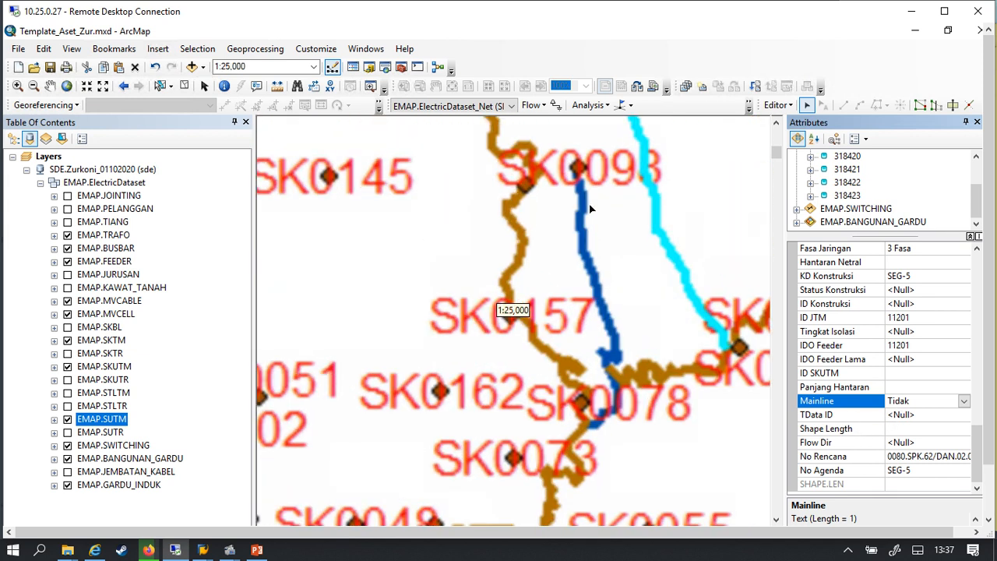
drag(562, 157, 602, 261)
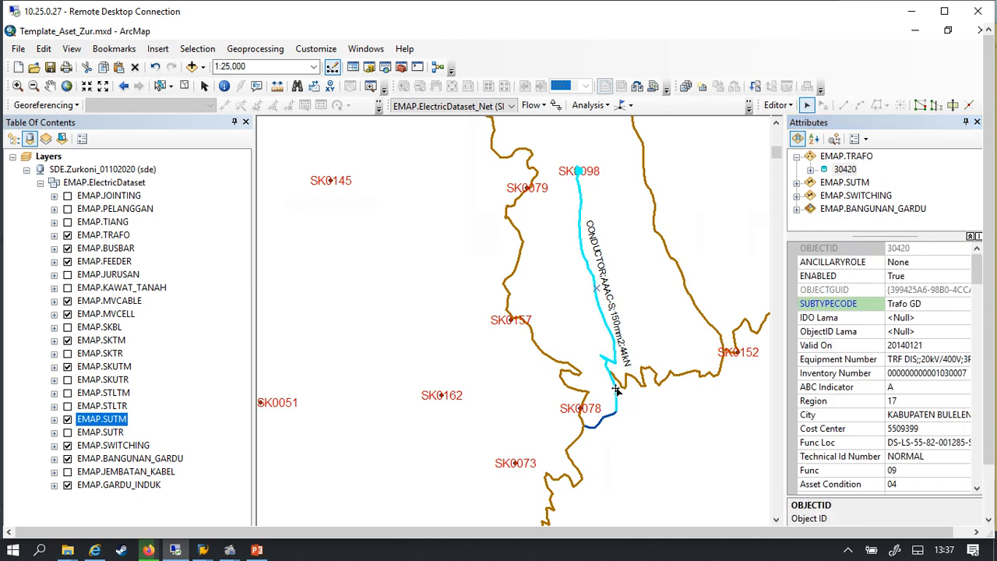
scroll(616, 382, down, 1)
scroll(615, 380, up, 1)
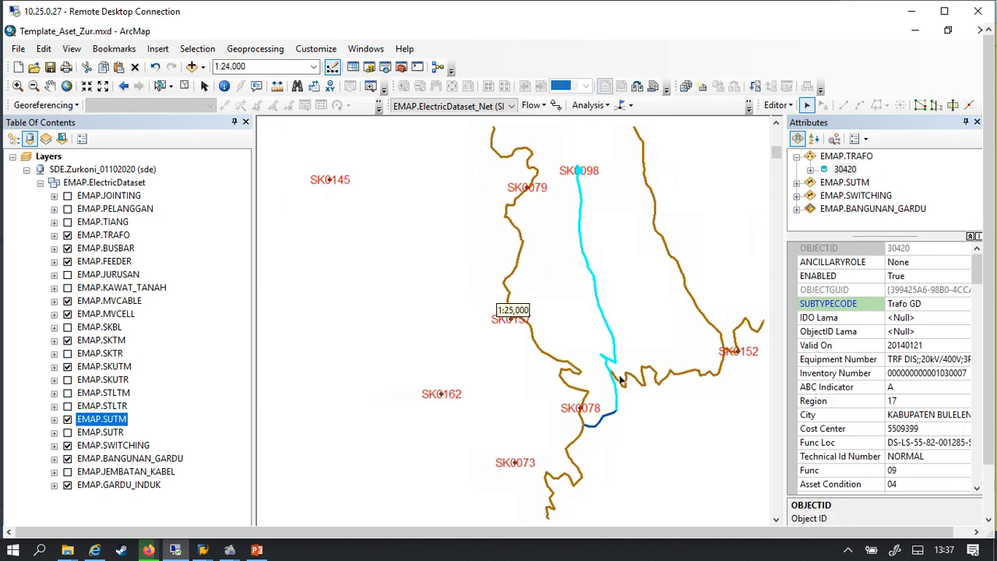
drag(977, 275, 961, 482)
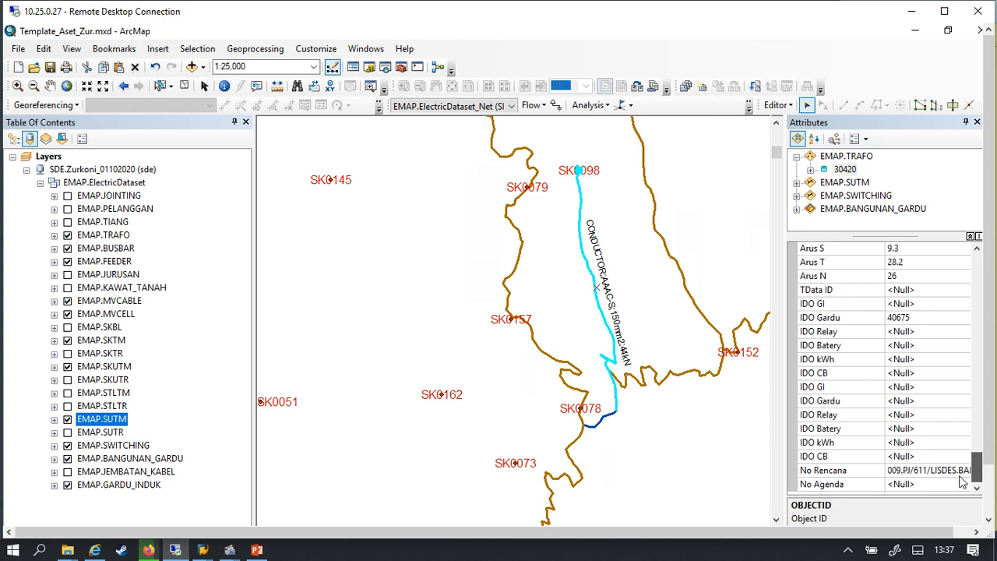
click(846, 182)
drag(976, 277, 960, 431)
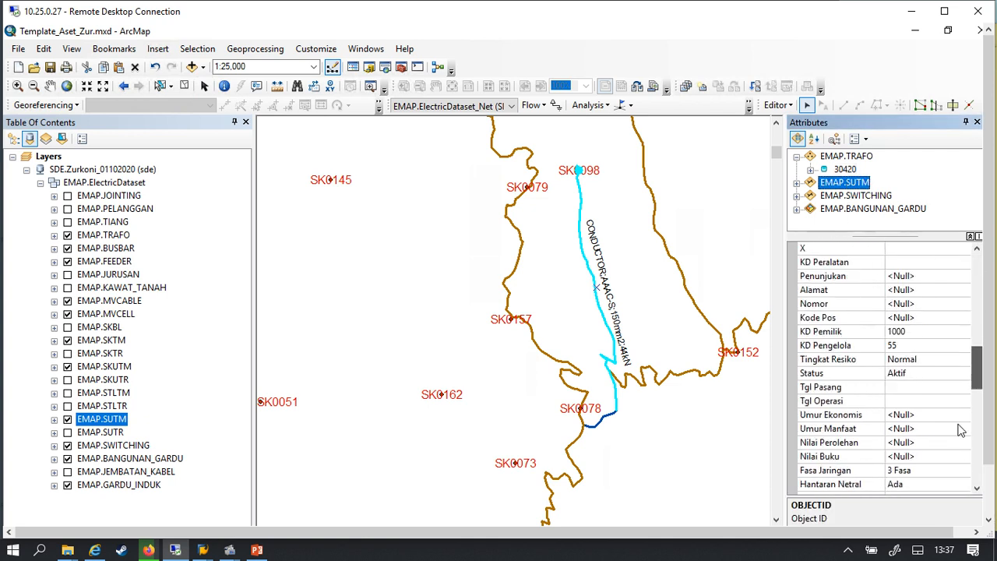
scroll(960, 431, down, 5)
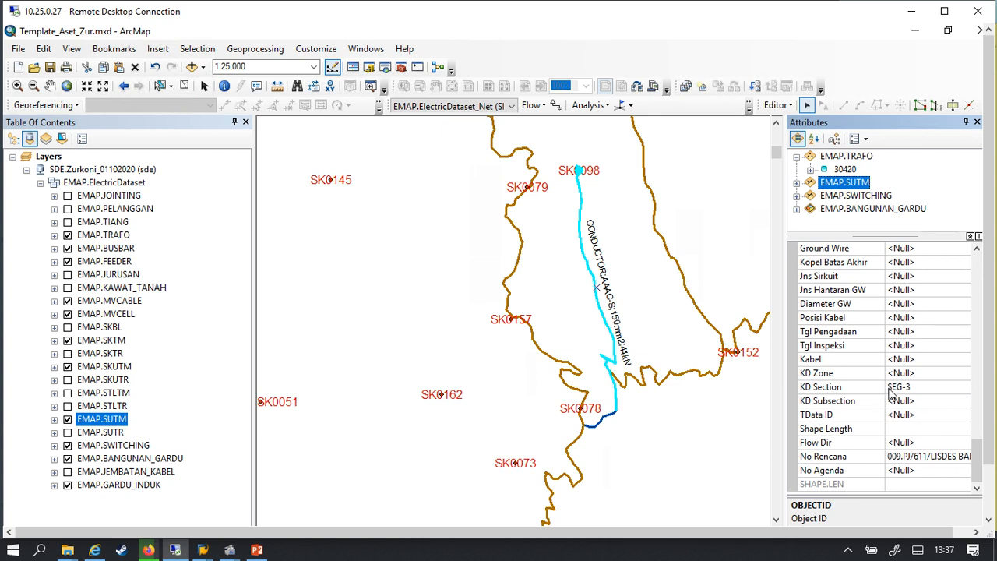
scroll(895, 363, up, 2)
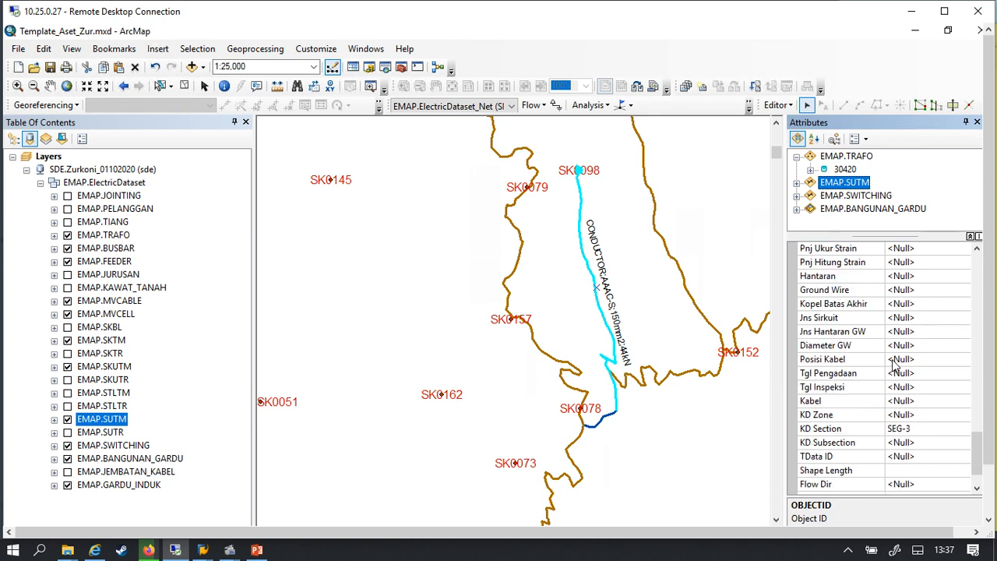
scroll(894, 363, up, 3)
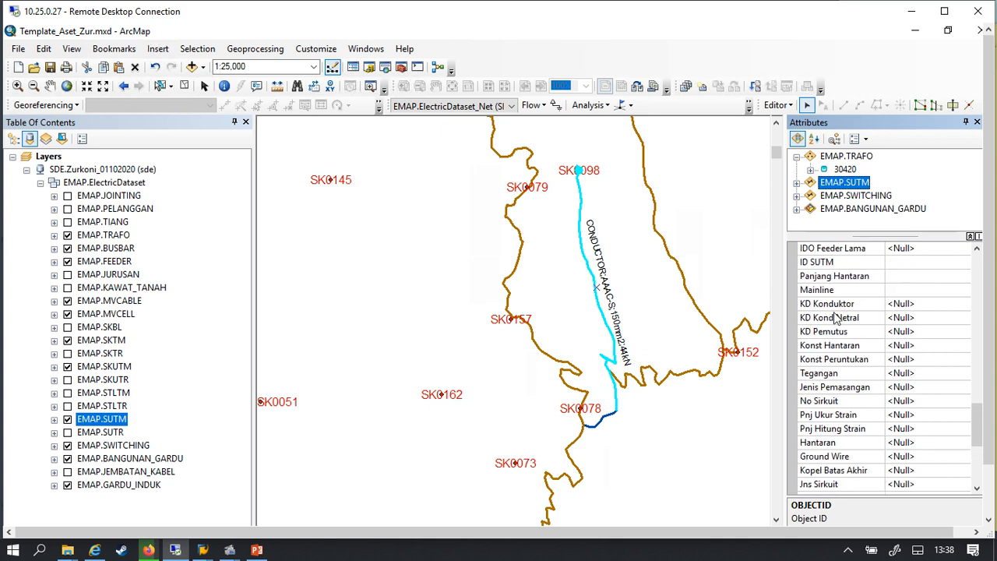
scroll(626, 413, down, 2)
scroll(626, 413, up, 2)
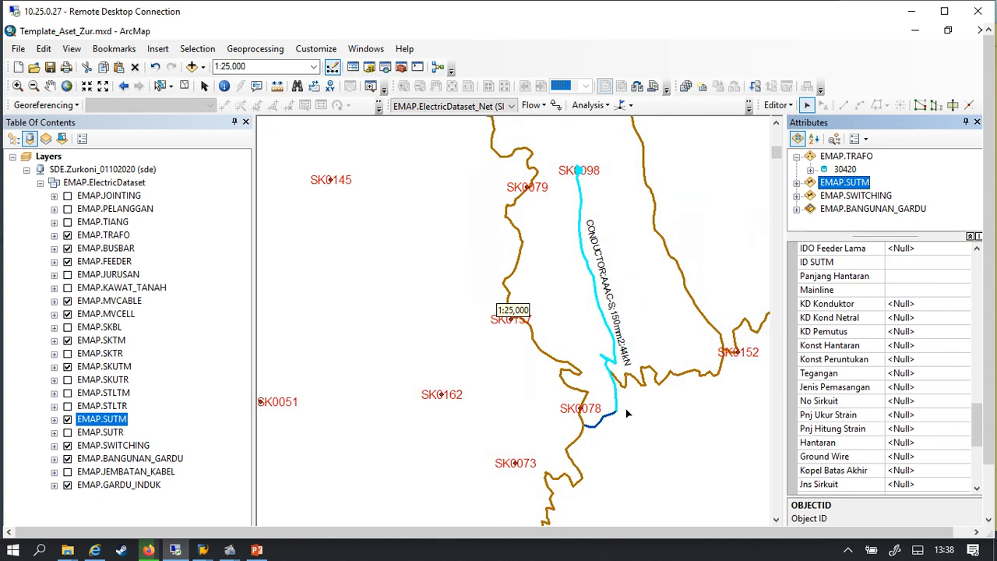
Step: Add the conductor near SK0078 to the selection and inspect the individual SUTM segments of the SK0098 branch one by one
scroll(604, 425, down, 3)
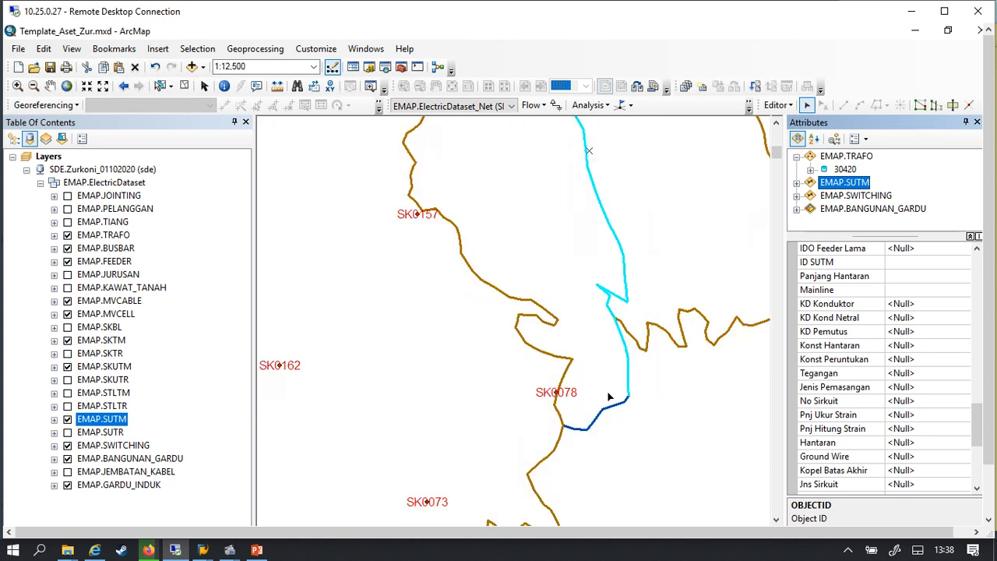
drag(606, 390, 626, 426)
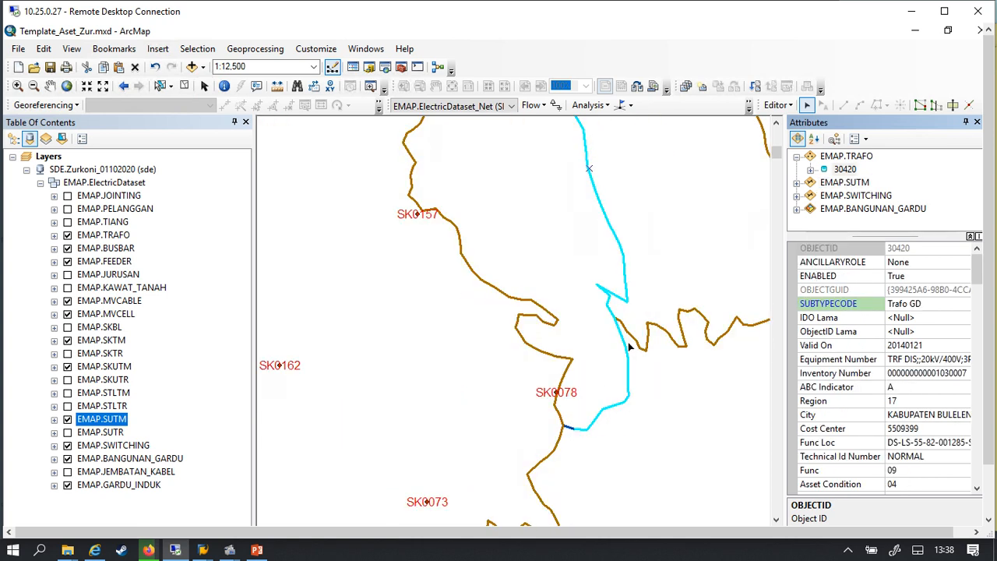
scroll(622, 403, up, 3)
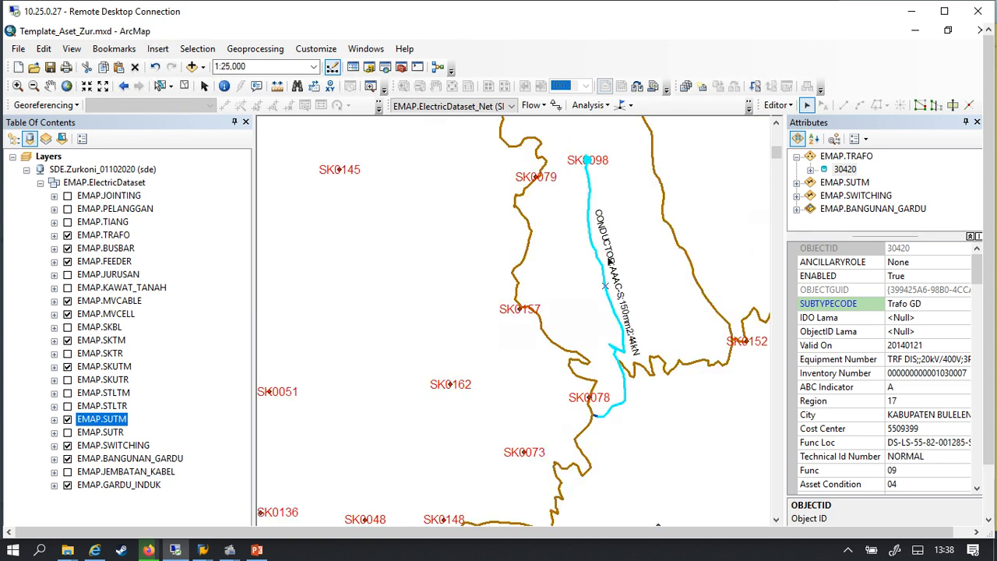
click(796, 183)
click(845, 183)
click(851, 196)
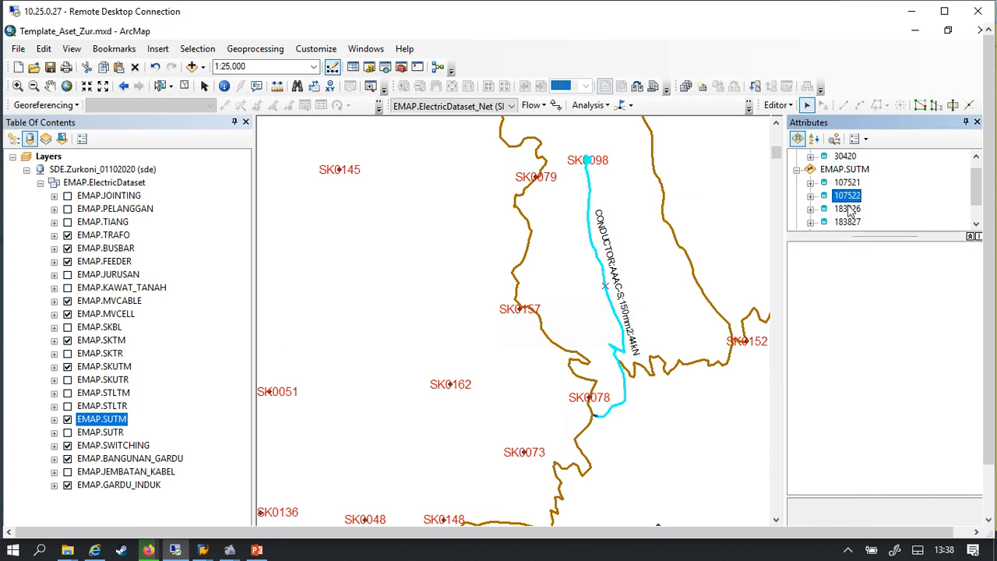
click(851, 209)
click(849, 222)
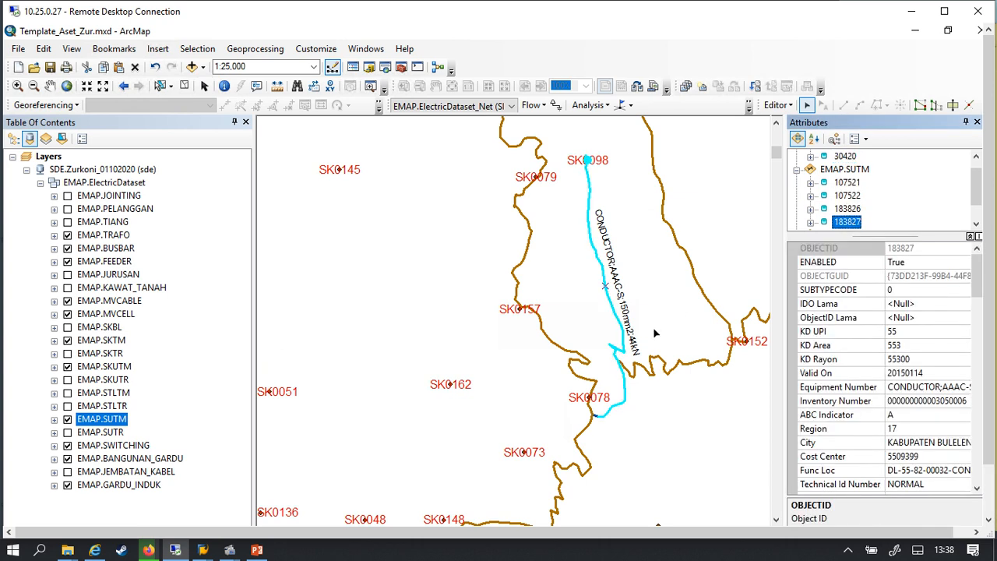
scroll(890, 219, down, 1)
click(578, 283)
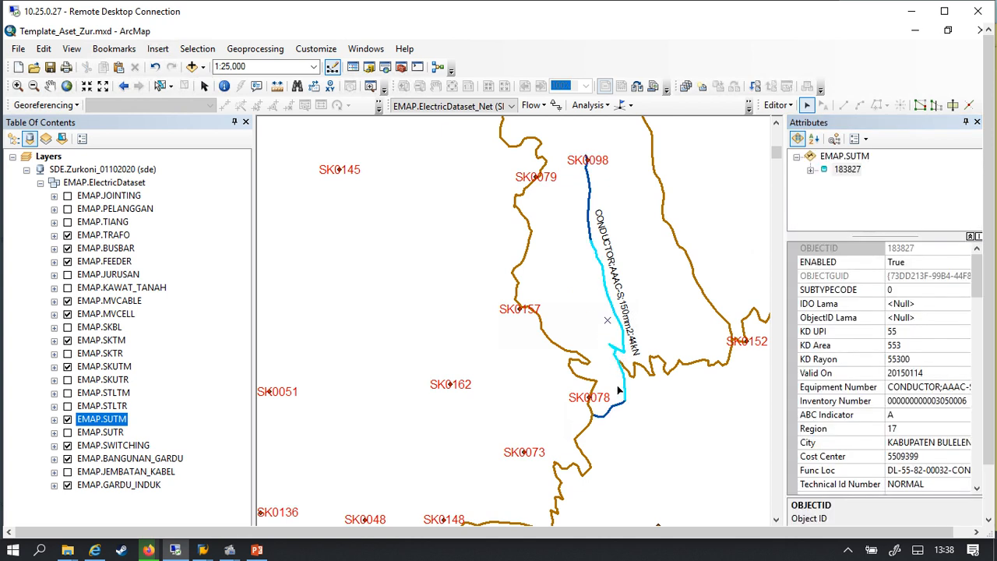
click(628, 411)
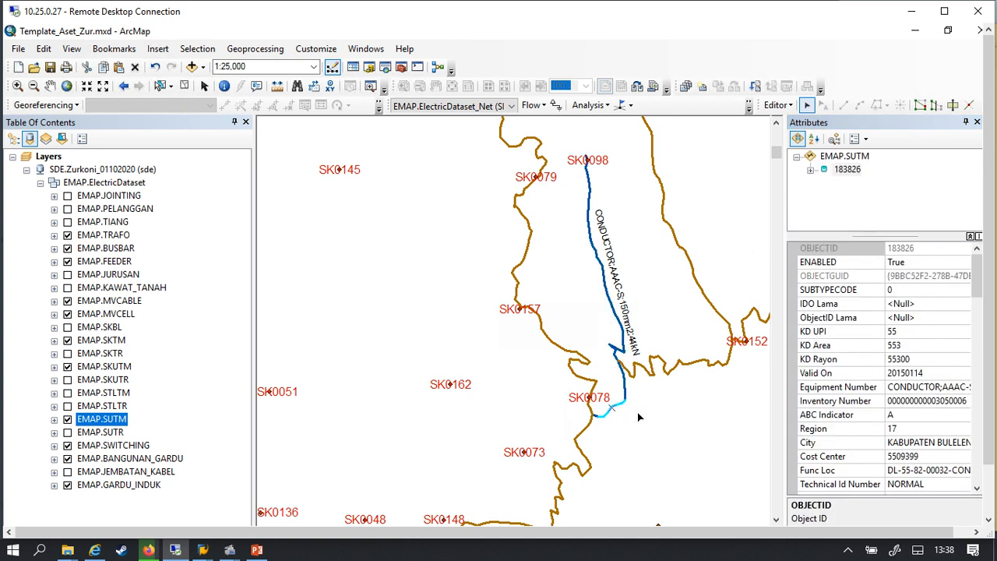
Step: Select only the three southern SUTM conductors of the SK0098 branch, from its junction at SK0078 northward
drag(639, 382, 597, 425)
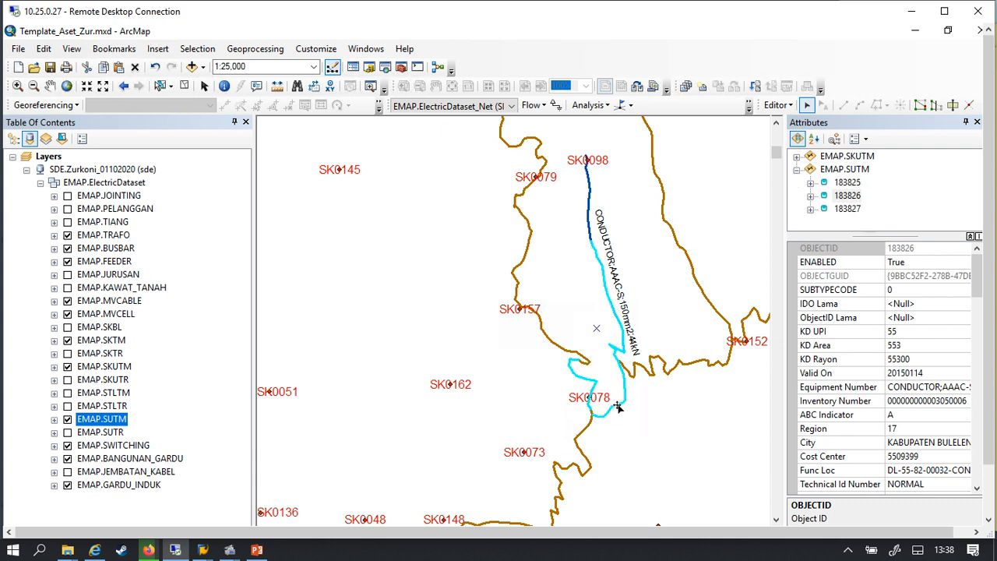
scroll(629, 413, up, 3)
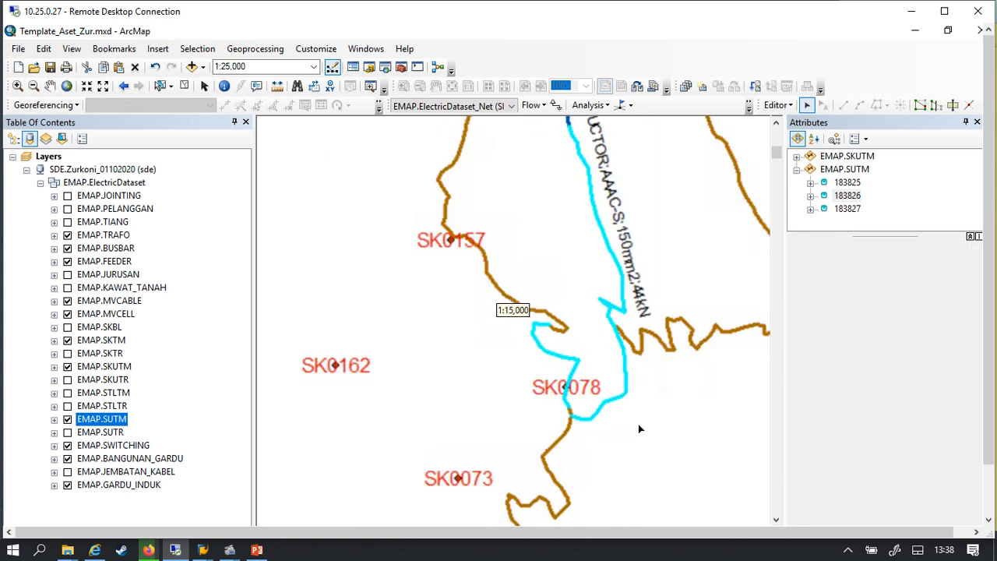
click(639, 424)
drag(650, 365, 584, 433)
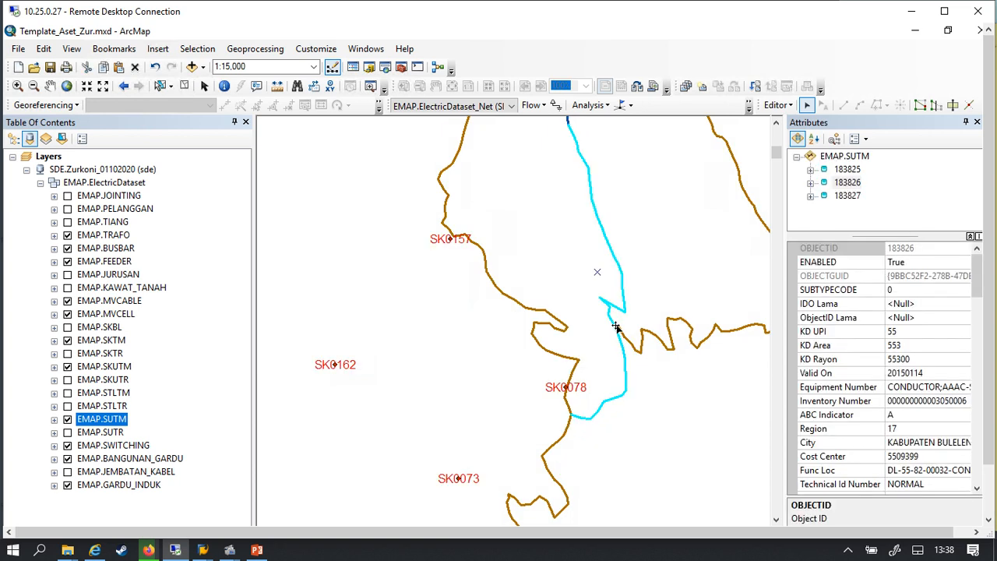
scroll(632, 333, down, 1)
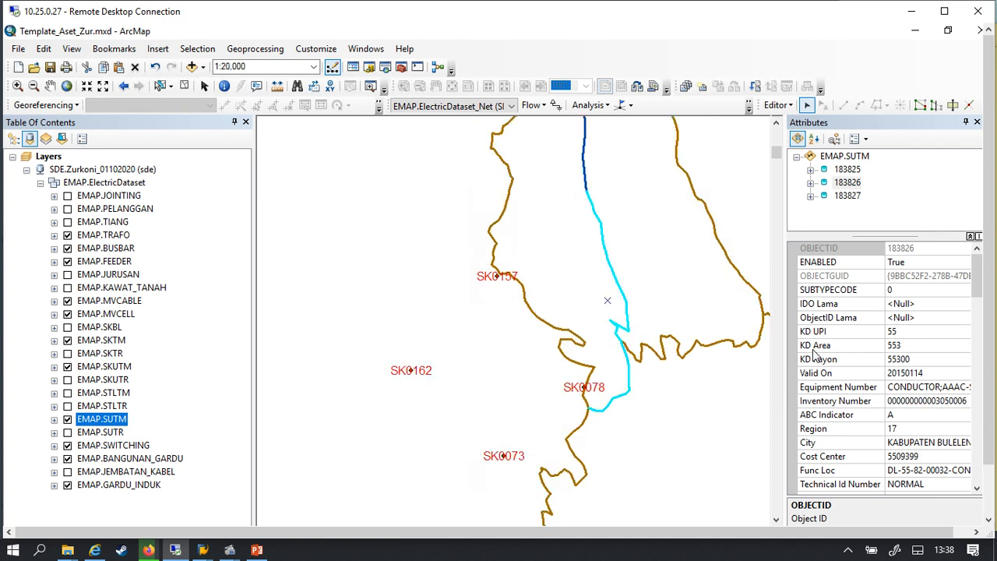
Step: Set Mainline to Ya for all three selected SUTM conductors of the SK0098 branch
click(860, 159)
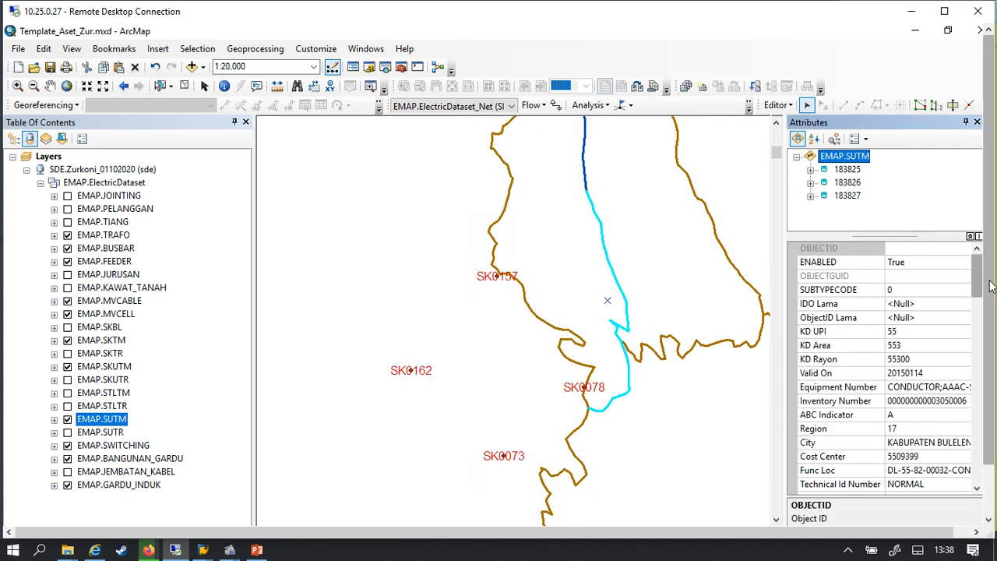
drag(977, 278, 977, 464)
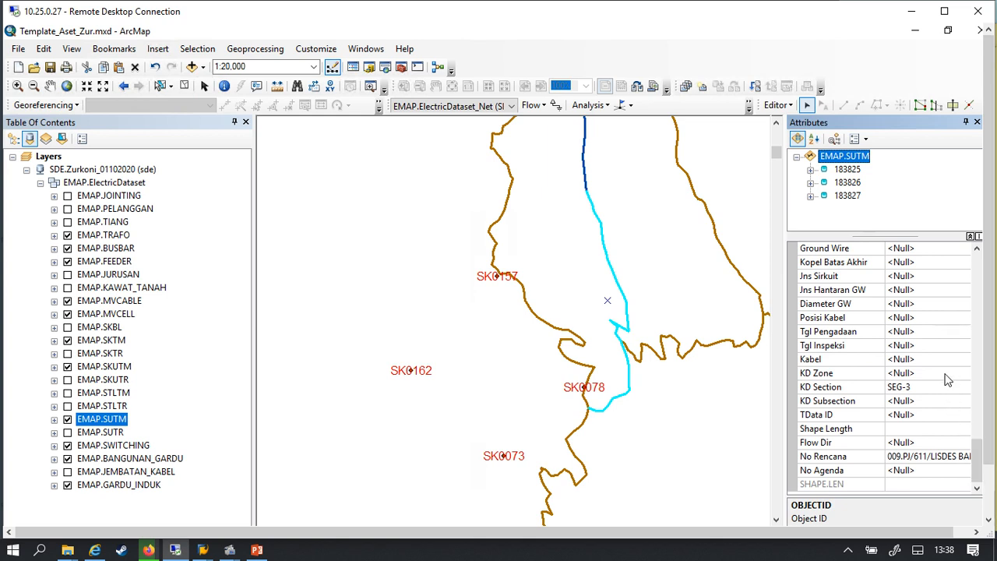
scroll(931, 379, up, 1)
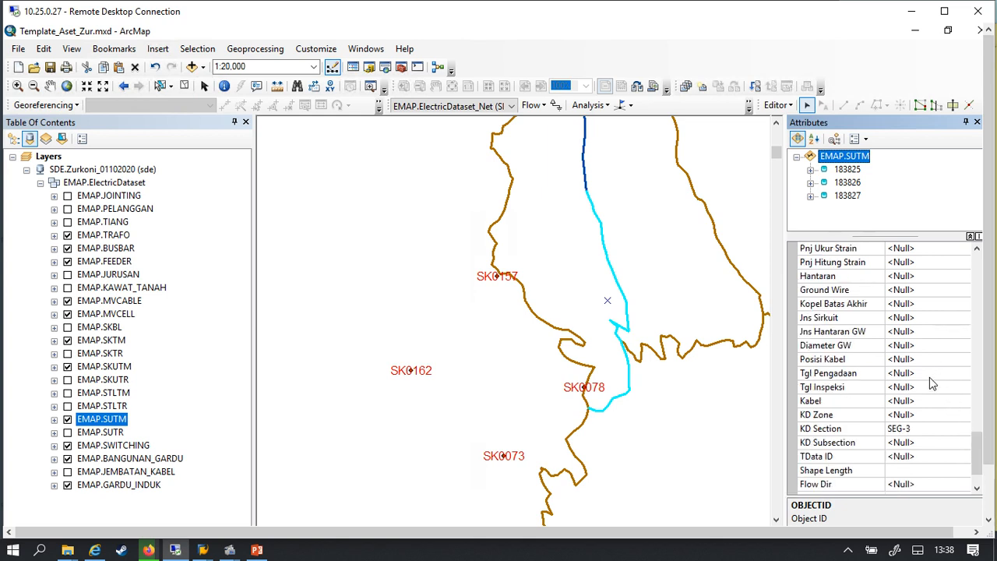
scroll(930, 376, up, 1)
scroll(930, 375, up, 2)
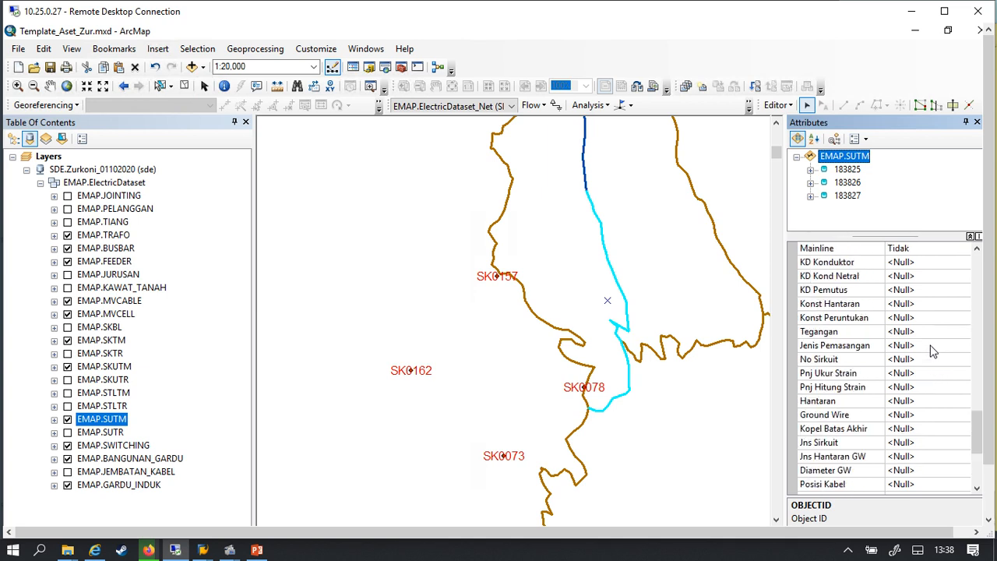
scroll(934, 350, down, 2)
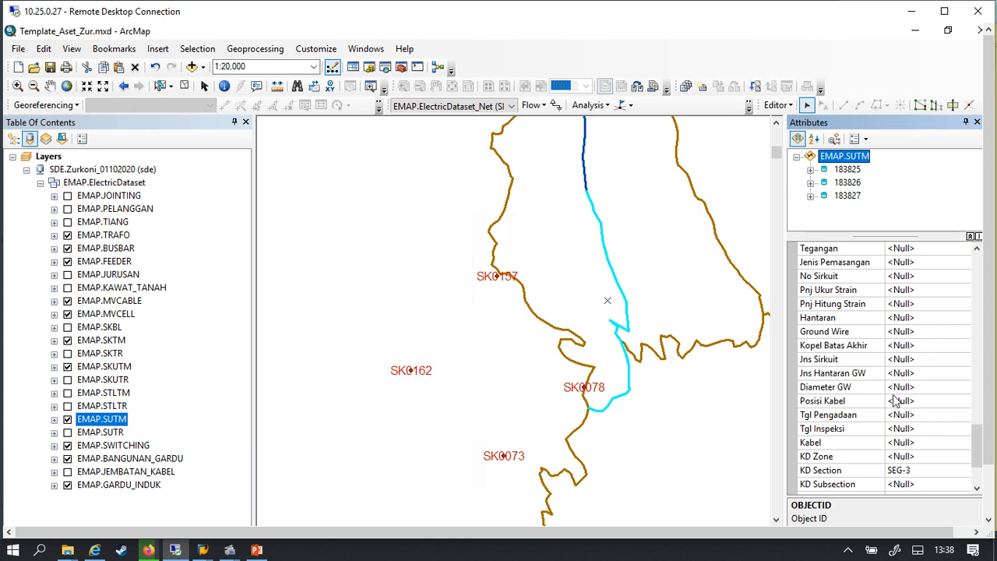
scroll(913, 396, up, 2)
scroll(913, 396, up, 1)
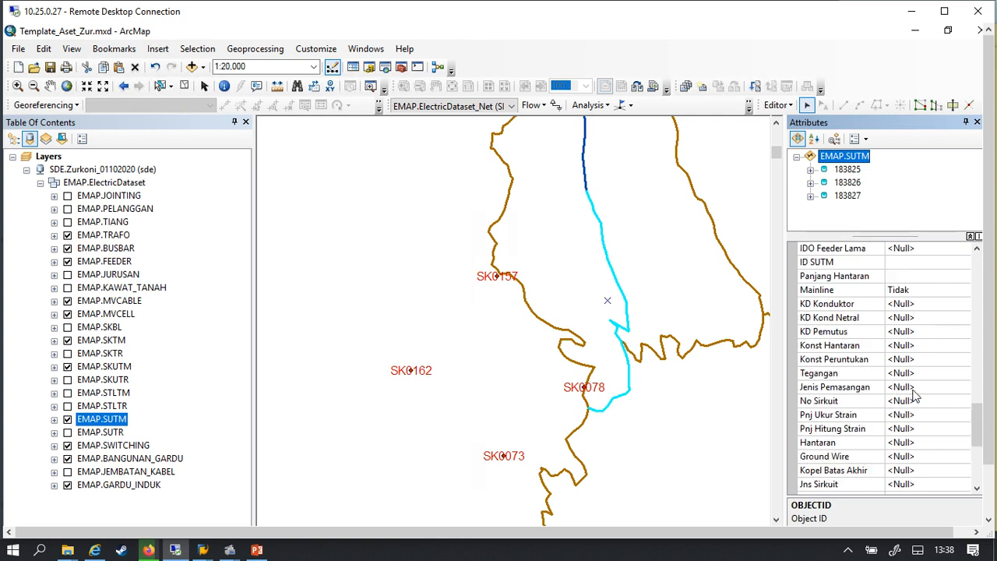
click(911, 291)
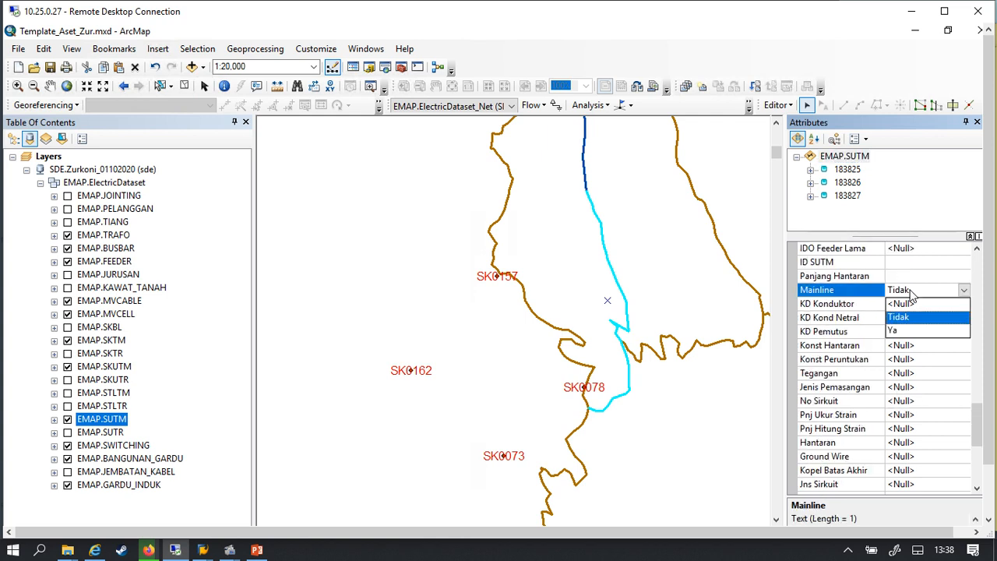
click(894, 332)
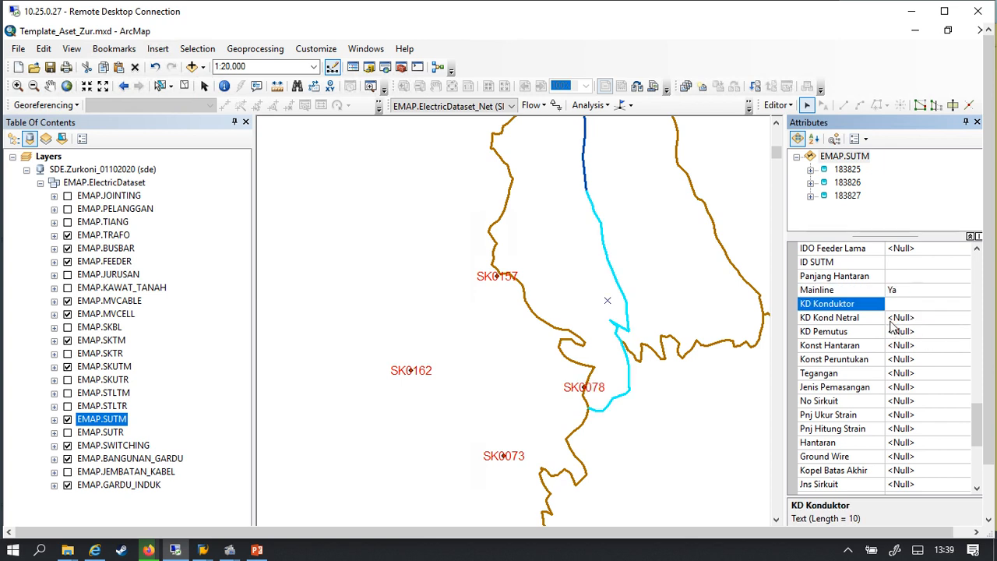
Step: Select the northernmost SUTM conductor of the branch, ending at SK0098, and set its Mainline to Tidak
drag(602, 153, 552, 179)
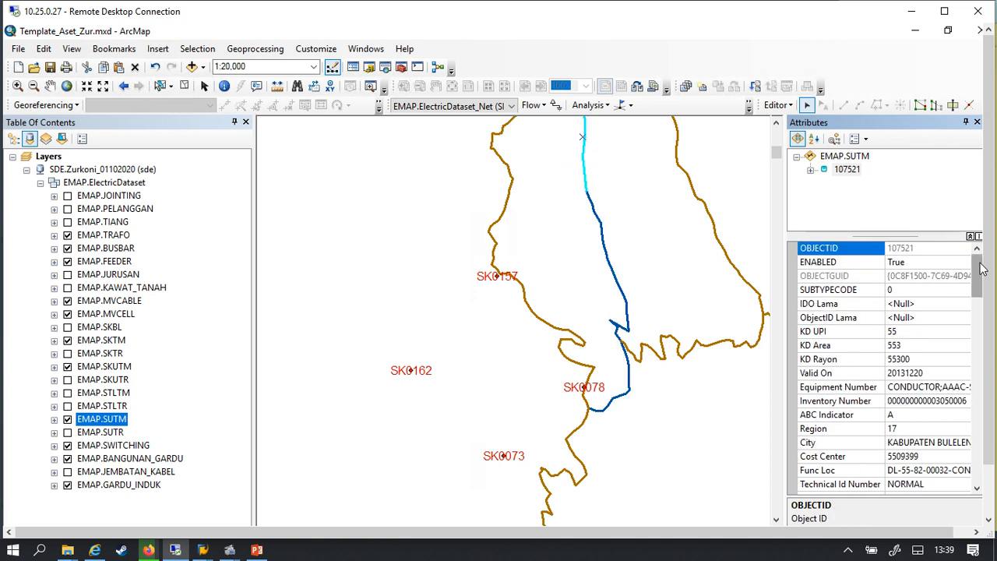
scroll(929, 366, down, 15)
scroll(931, 342, up, 3)
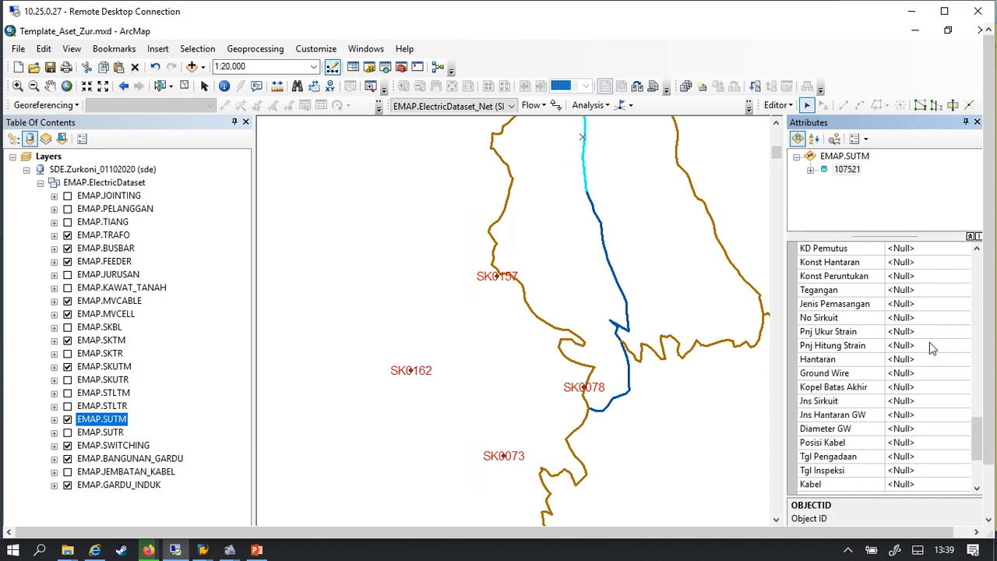
scroll(927, 350, up, 3)
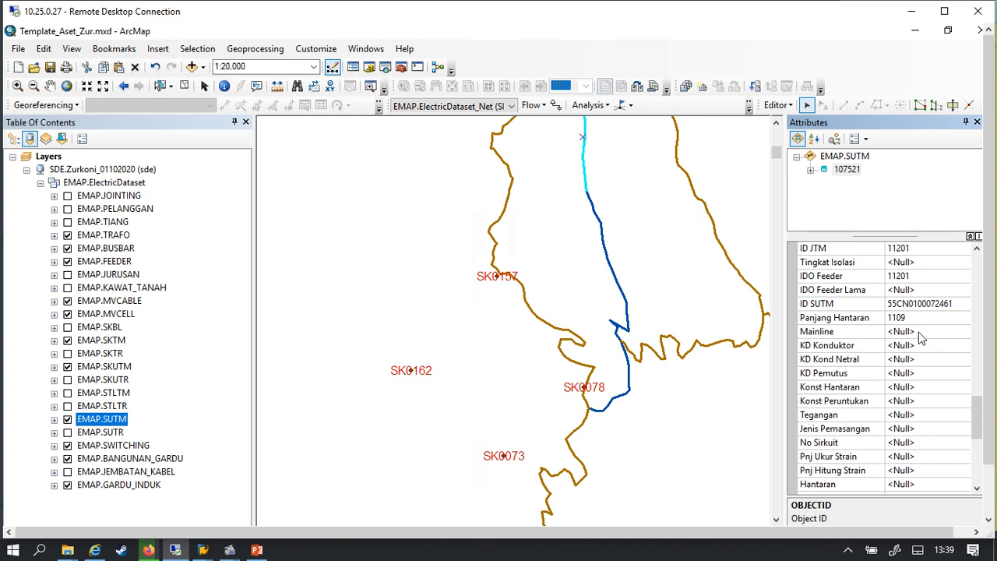
click(919, 332)
click(904, 364)
Step: Examine the northern ends of the line branches at SK0158 and SK0098 up close
scroll(732, 435, up, 1)
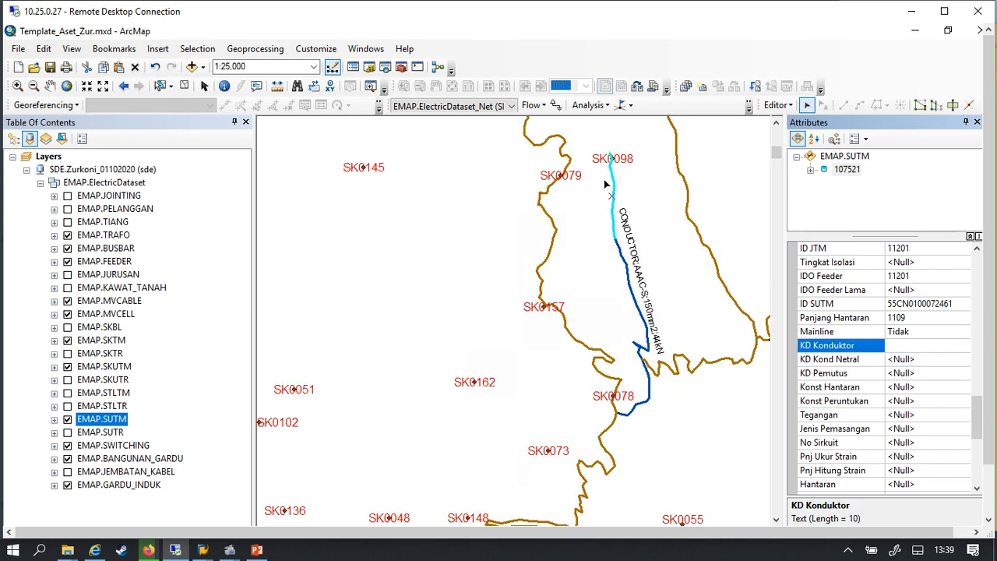
scroll(612, 195, down, 1)
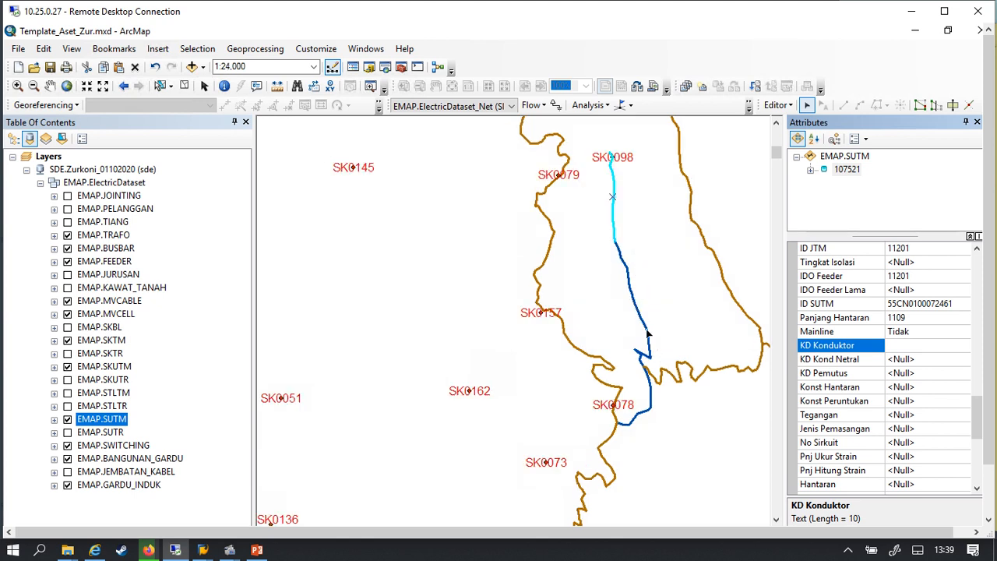
scroll(635, 382, up, 2)
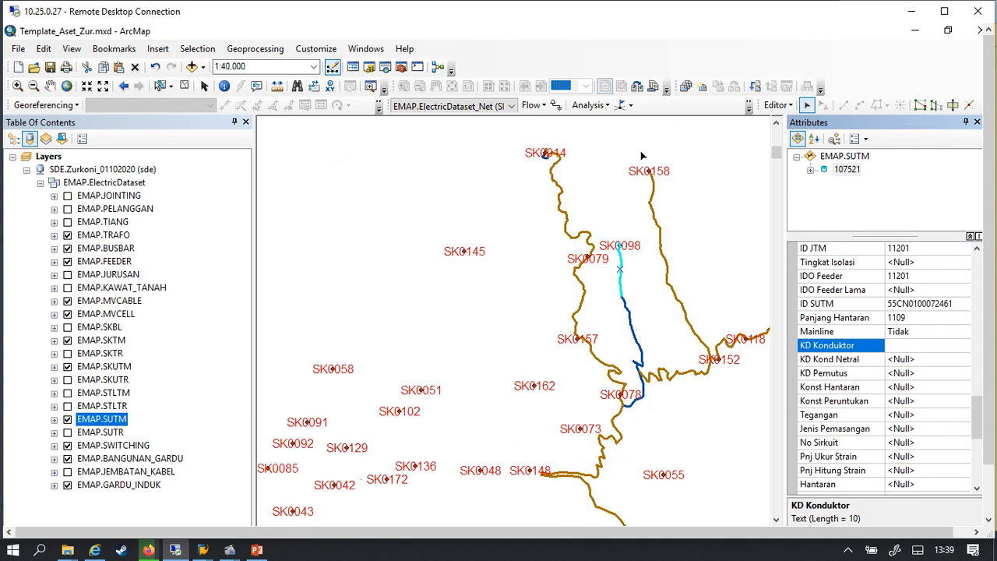
scroll(604, 263, down, 8)
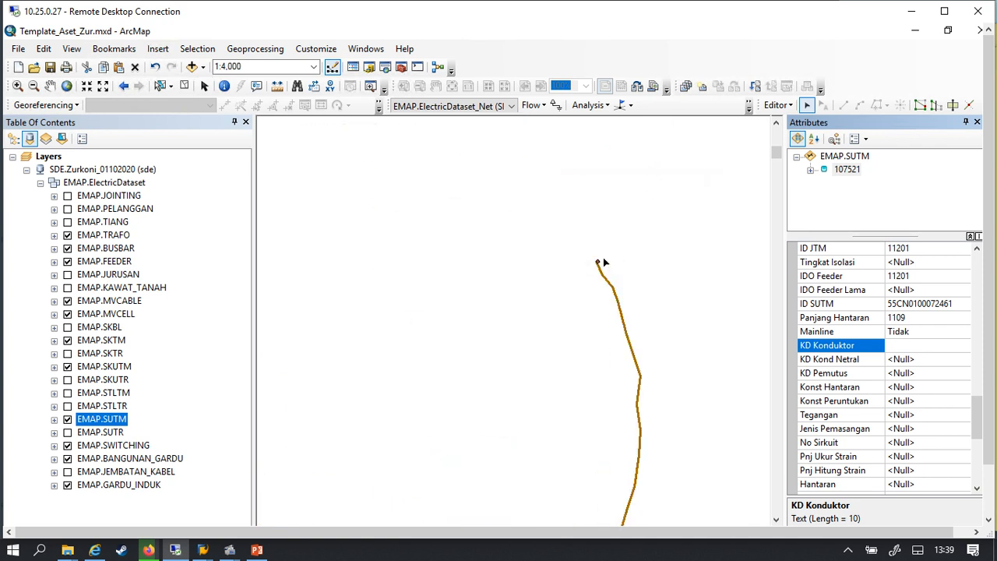
scroll(604, 262, down, 7)
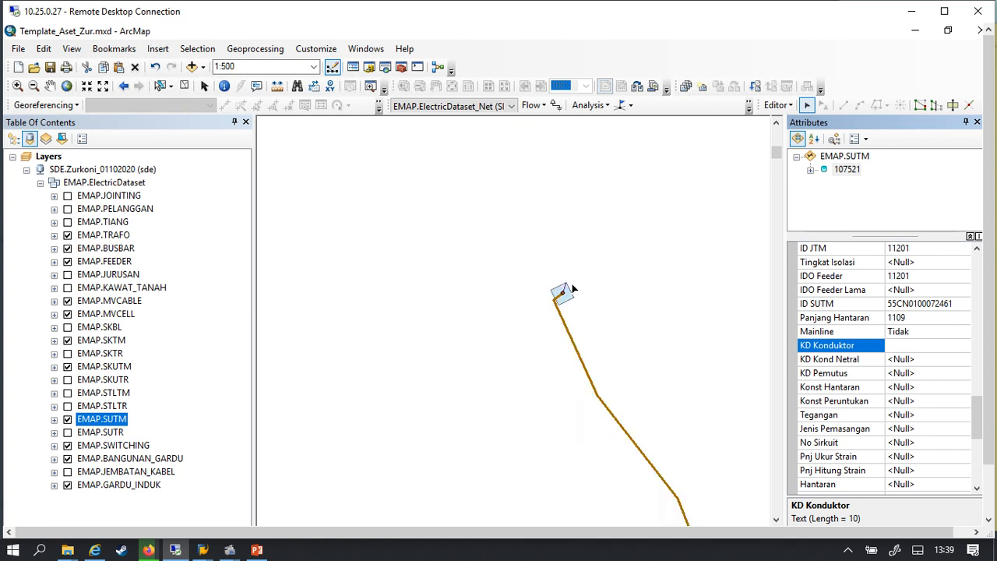
scroll(643, 216, up, 9)
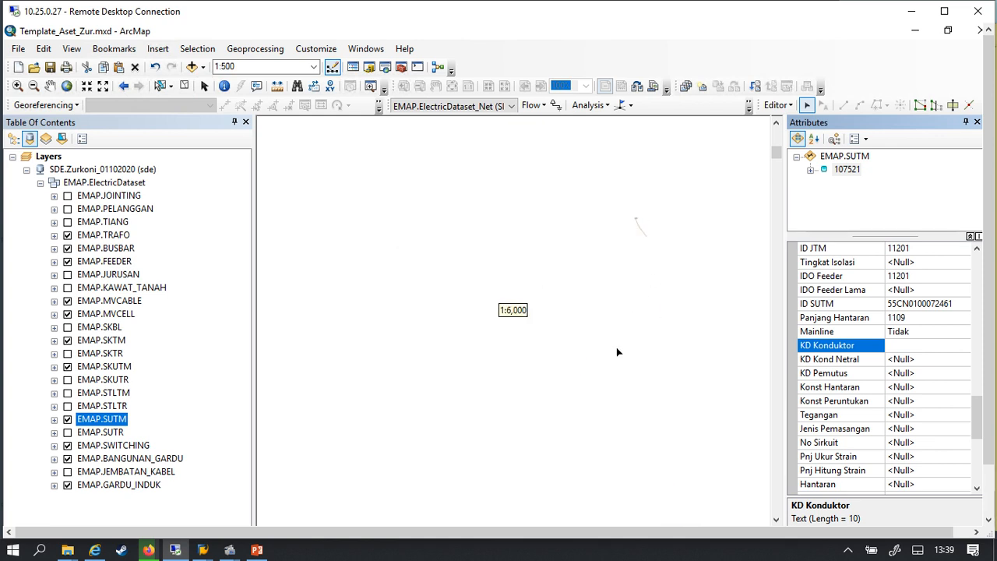
scroll(613, 316, up, 7)
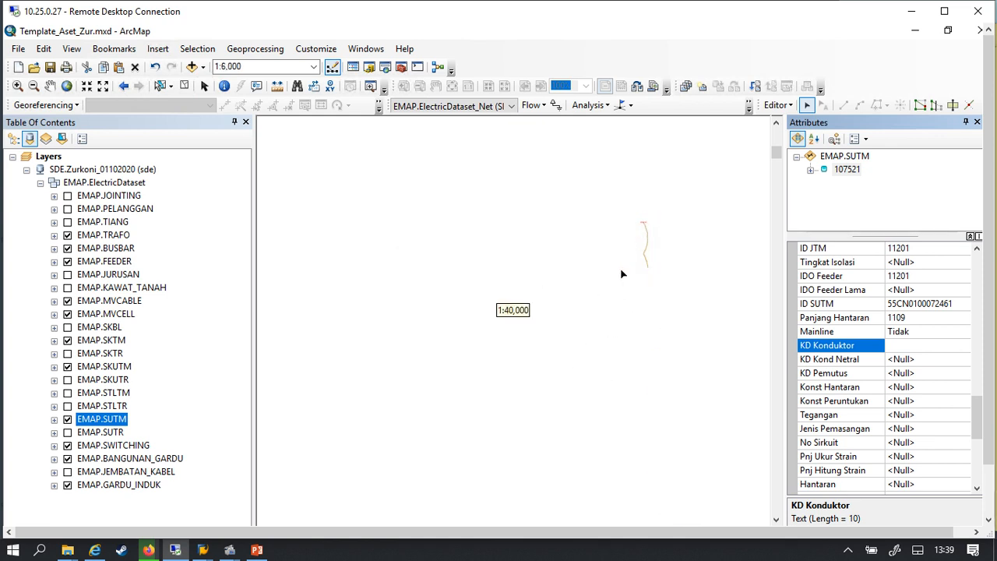
scroll(603, 300, down, 8)
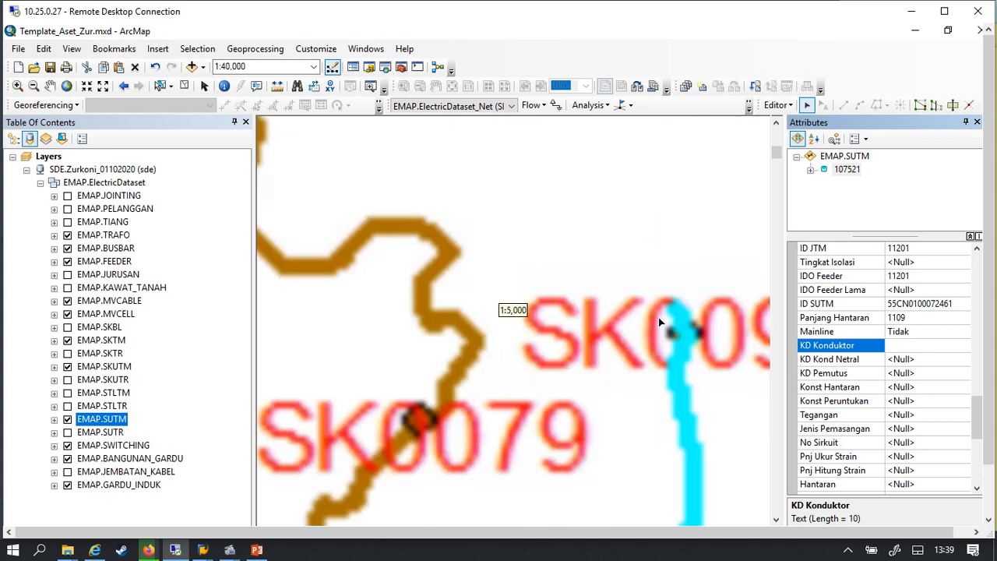
scroll(683, 304, down, 4)
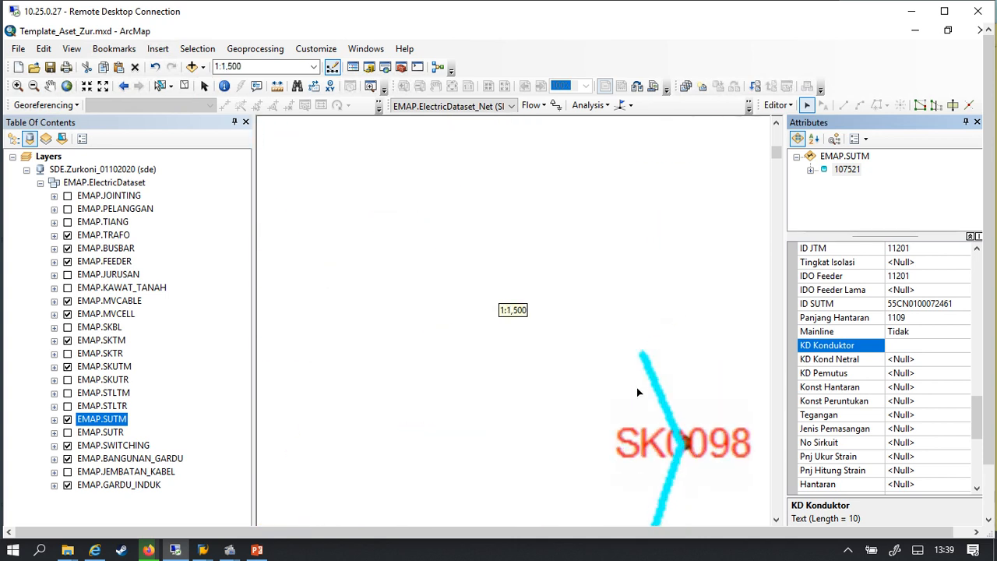
Step: Set Mainline to Ya for the selected northernmost SUTM conductor ending at SK0098
scroll(598, 313, up, 5)
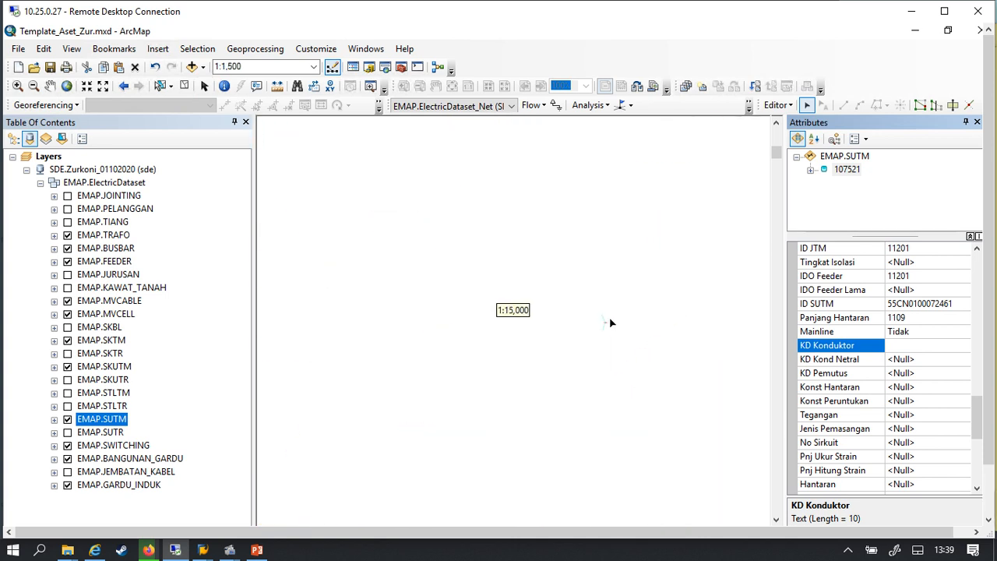
scroll(609, 318, up, 4)
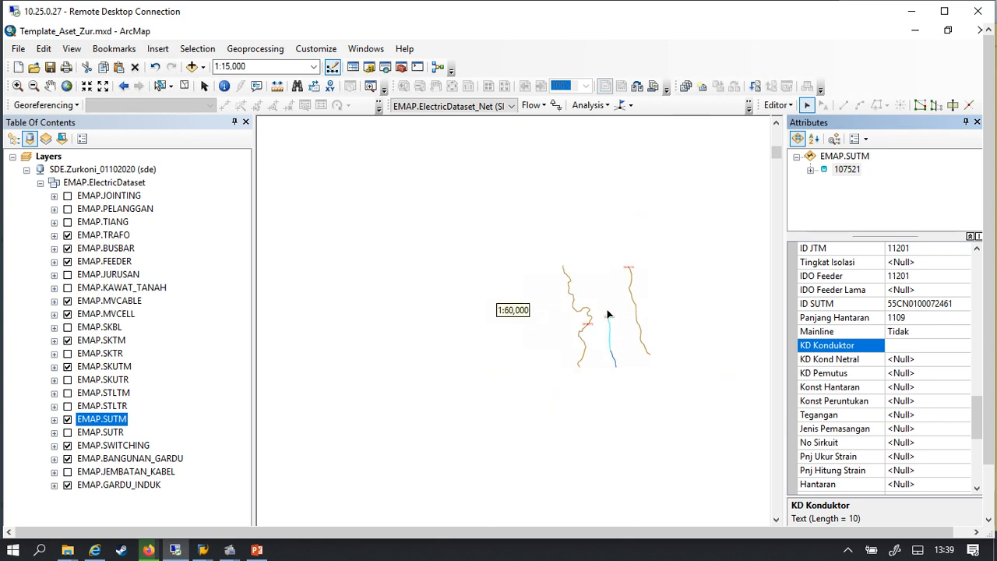
click(911, 341)
click(904, 375)
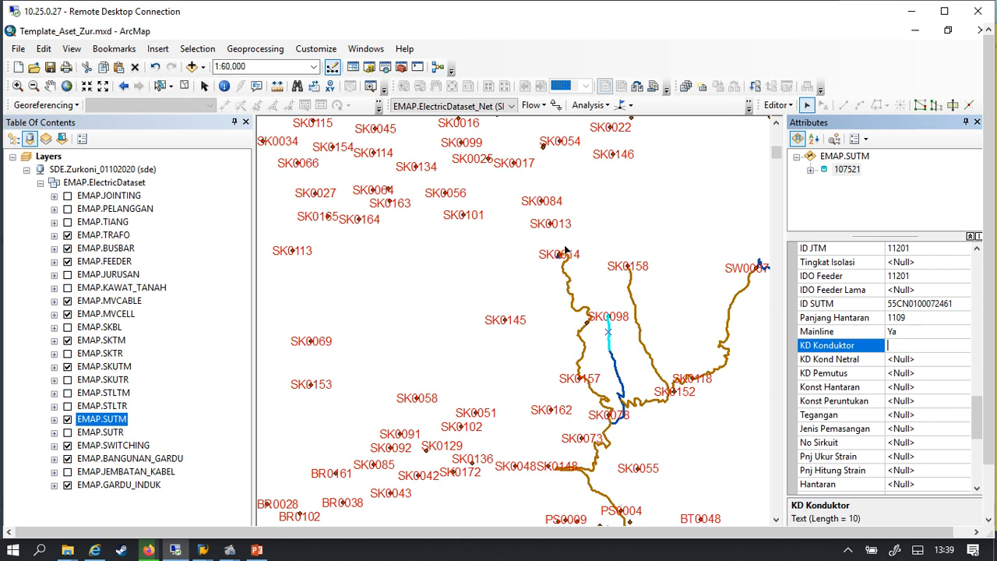
Step: Check the branch end at SK0014, and select the SKUTM cable running southeast from near SK0148 to BT0007 to review its attributes
scroll(563, 251, down, 8)
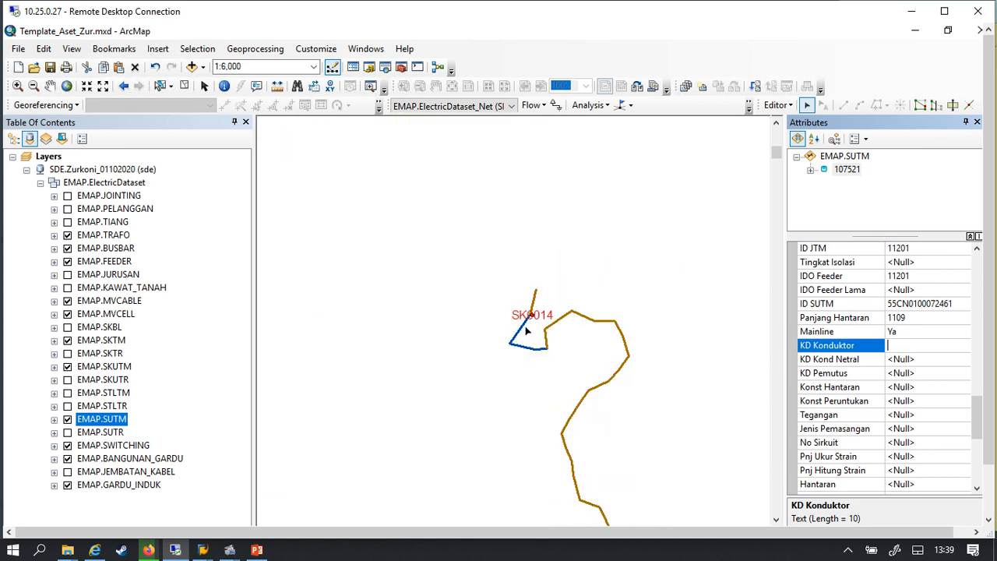
scroll(526, 329, down, 3)
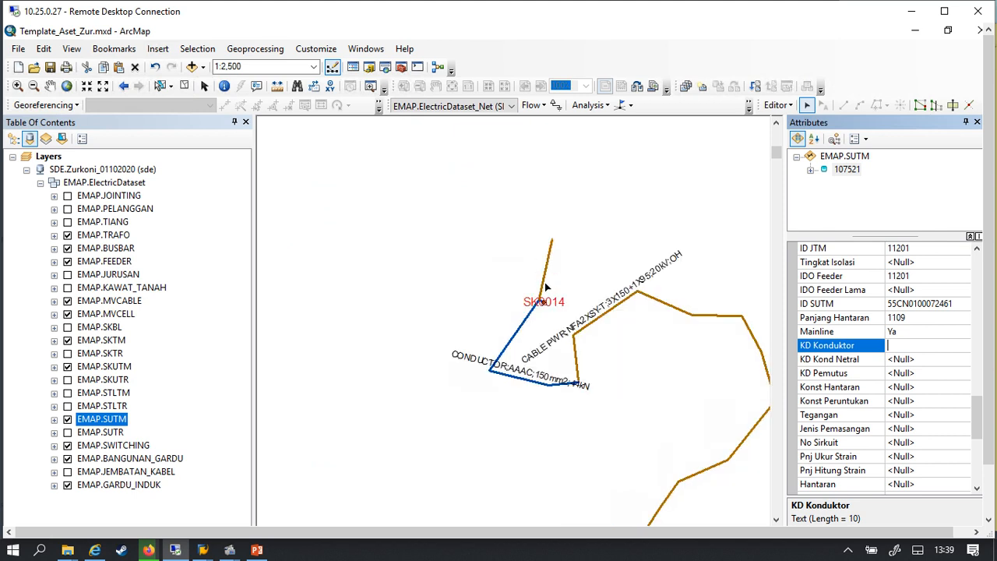
scroll(476, 234, up, 12)
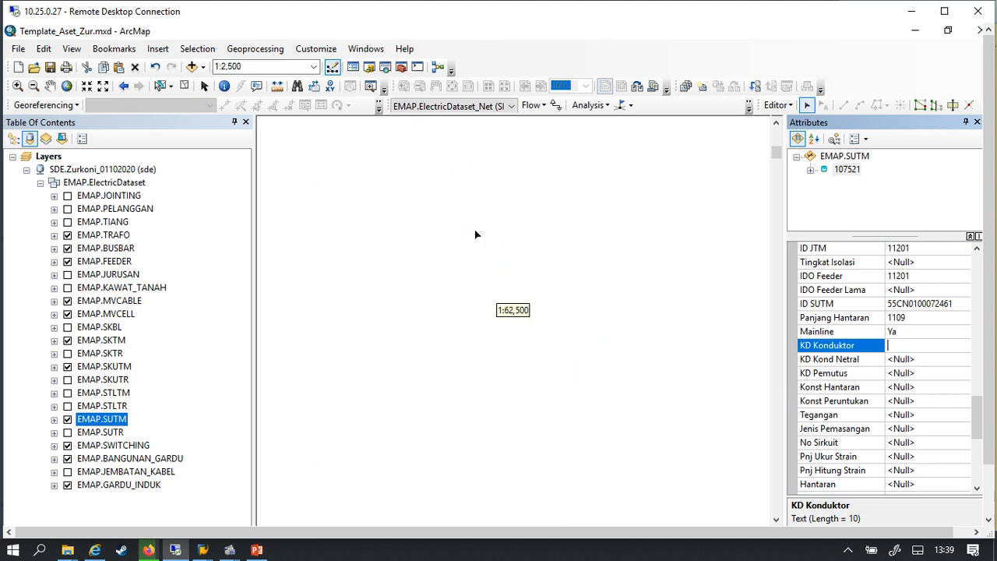
drag(518, 445, 496, 466)
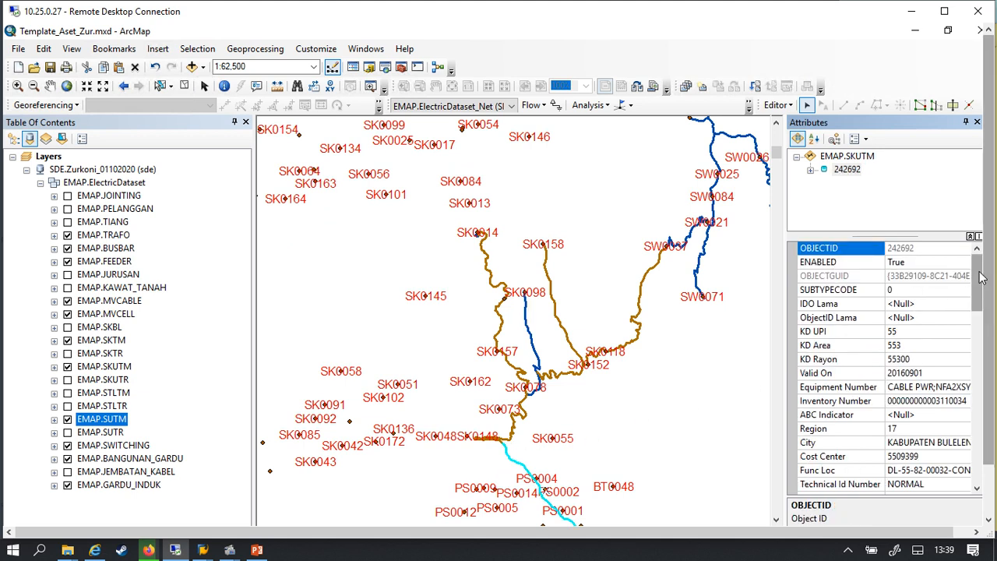
drag(979, 275, 979, 456)
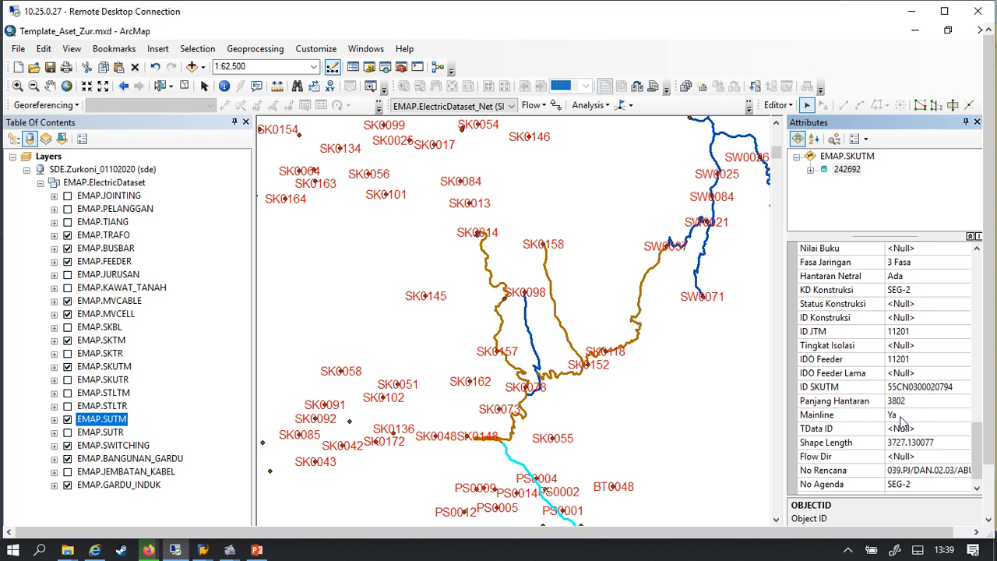
scroll(520, 258, up, 2)
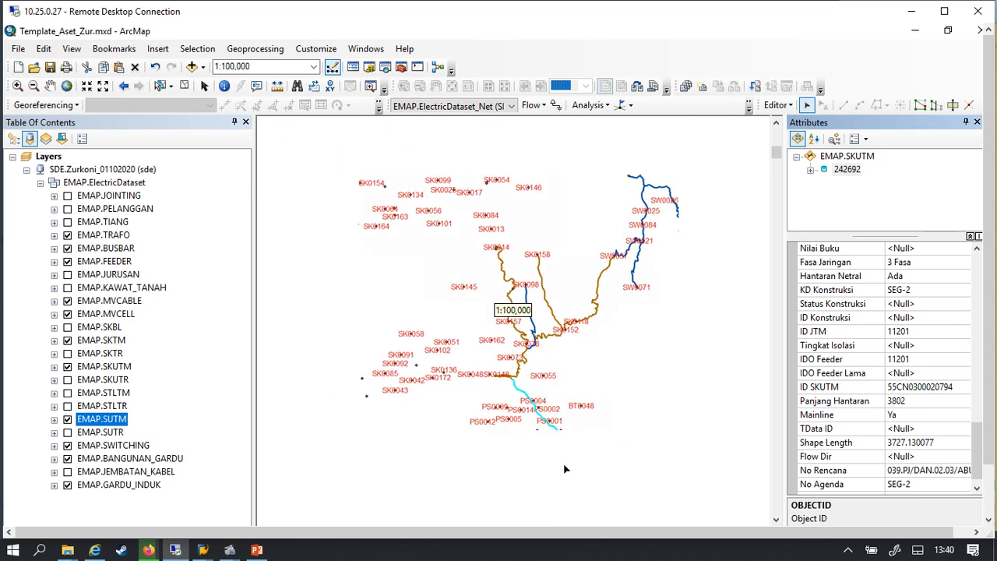
scroll(550, 422, down, 3)
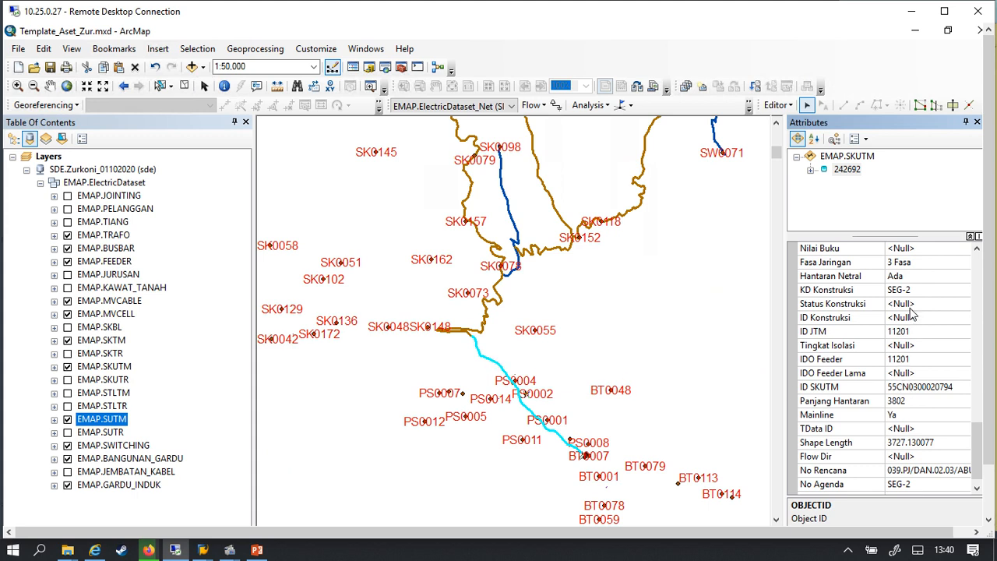
Step: Review the Mainline choices and the No Agenda segment code of the selected SKUTM cable
click(905, 418)
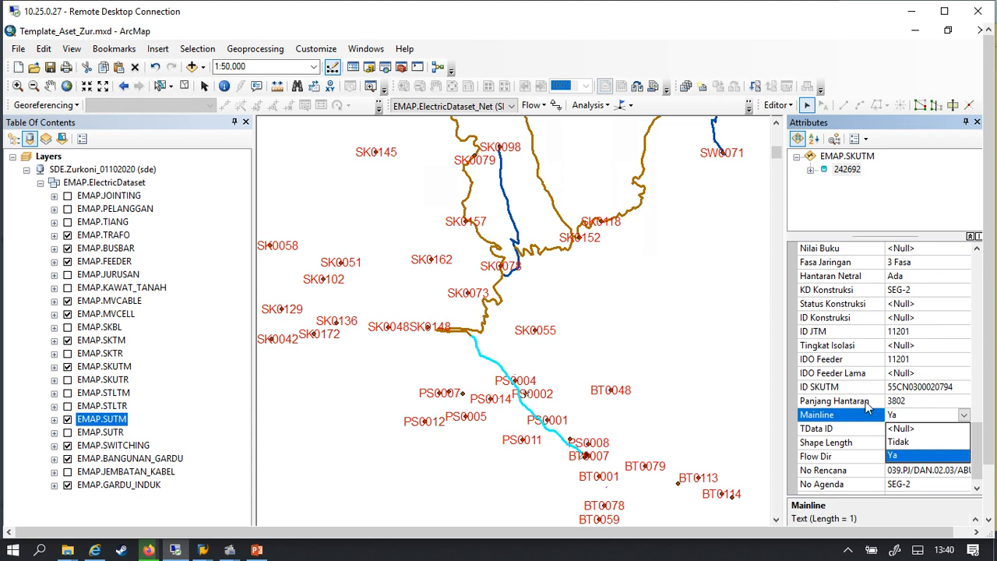
click(847, 440)
scroll(863, 461, down, 1)
click(902, 469)
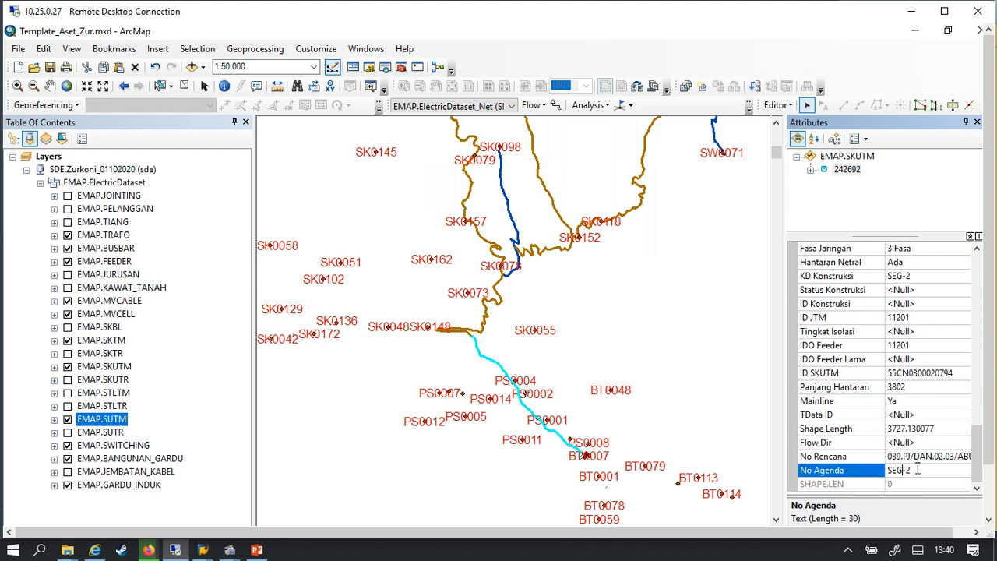
double_click(901, 471)
Step: Consult the Asset Linear Concept slide in PowerPoint, and return to ArcMap to look over the whole feeder
click(257, 550)
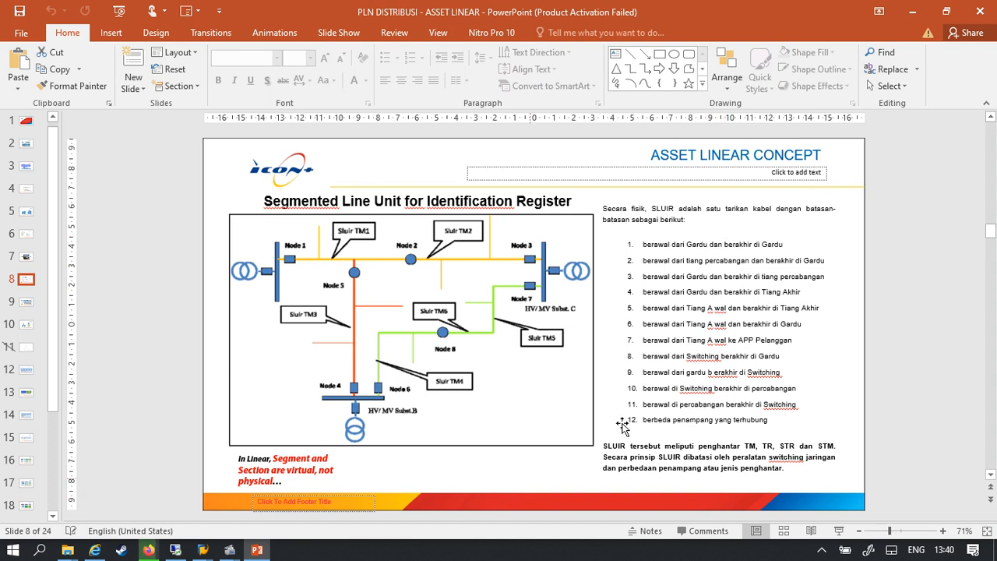
click(913, 11)
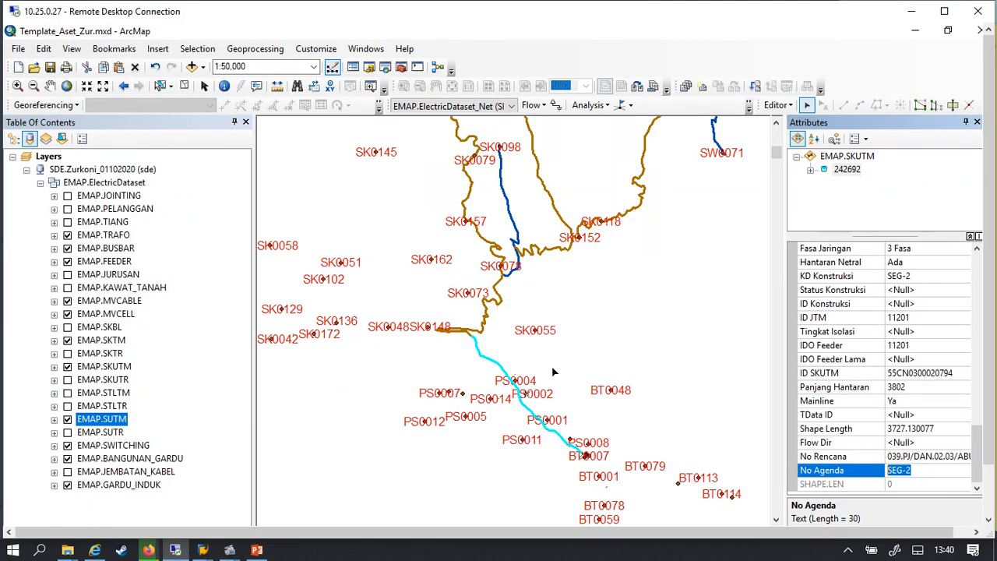
scroll(555, 376, down, 1)
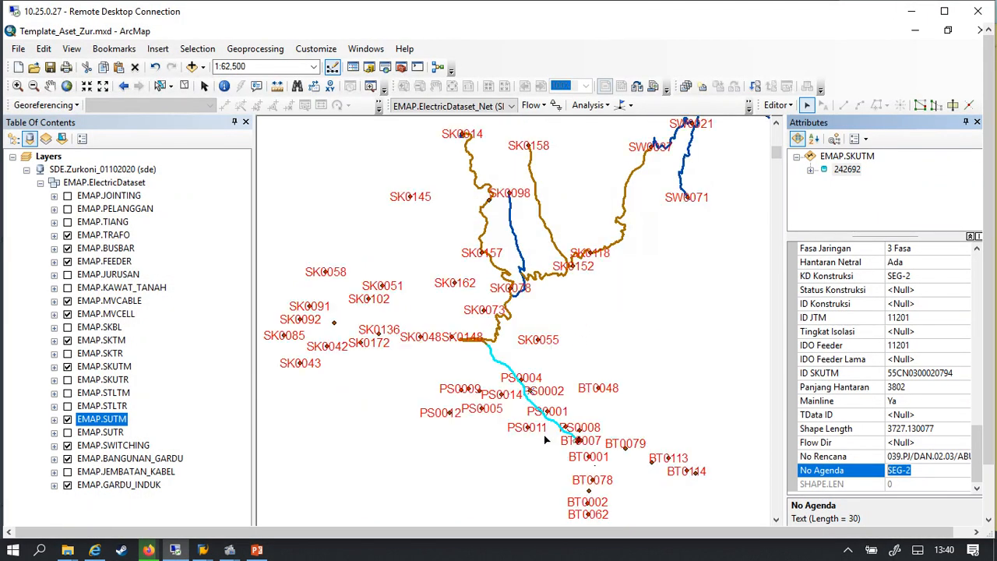
scroll(560, 456, down, 2)
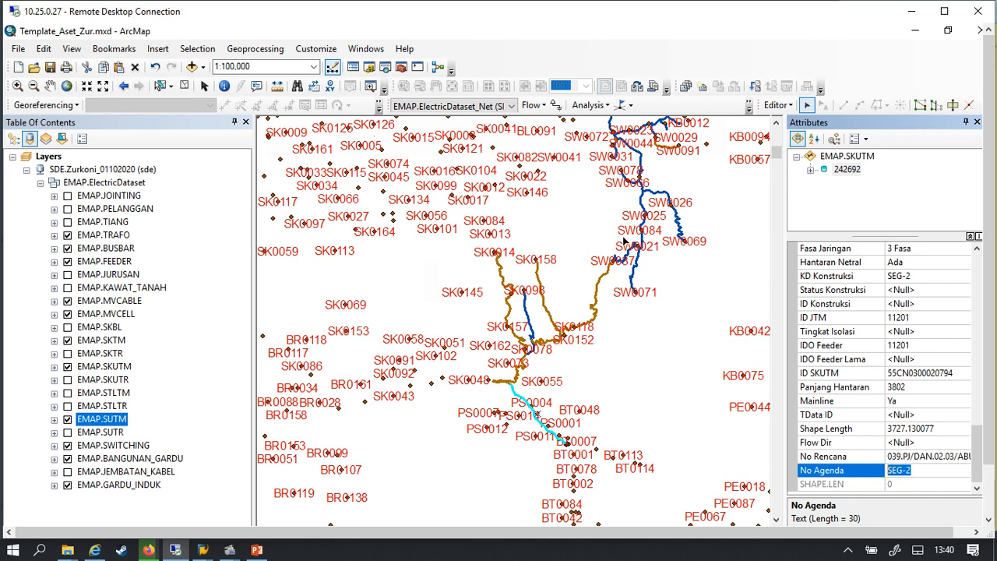
scroll(568, 427, down, 2)
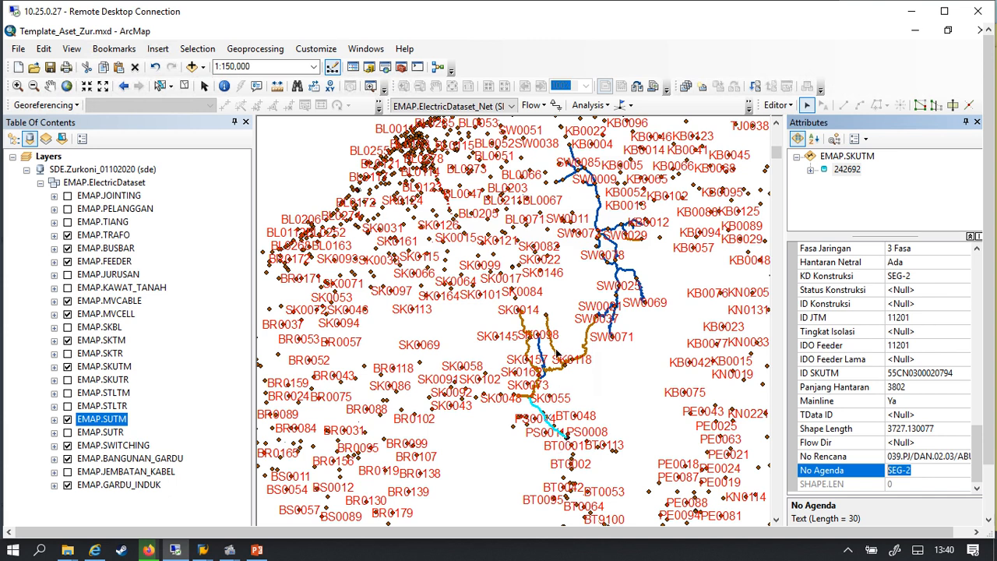
Step: Select the short SKUTM cable segment northwest of SK0152 on the SK0158 branch and check its segment code and Mainline attributes
scroll(577, 360, up, 8)
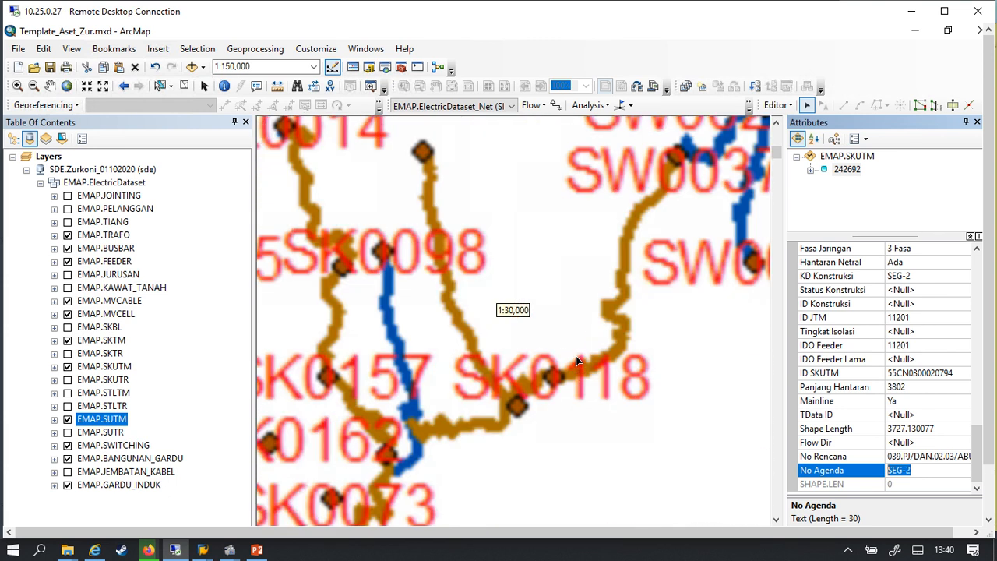
scroll(449, 443, up, 2)
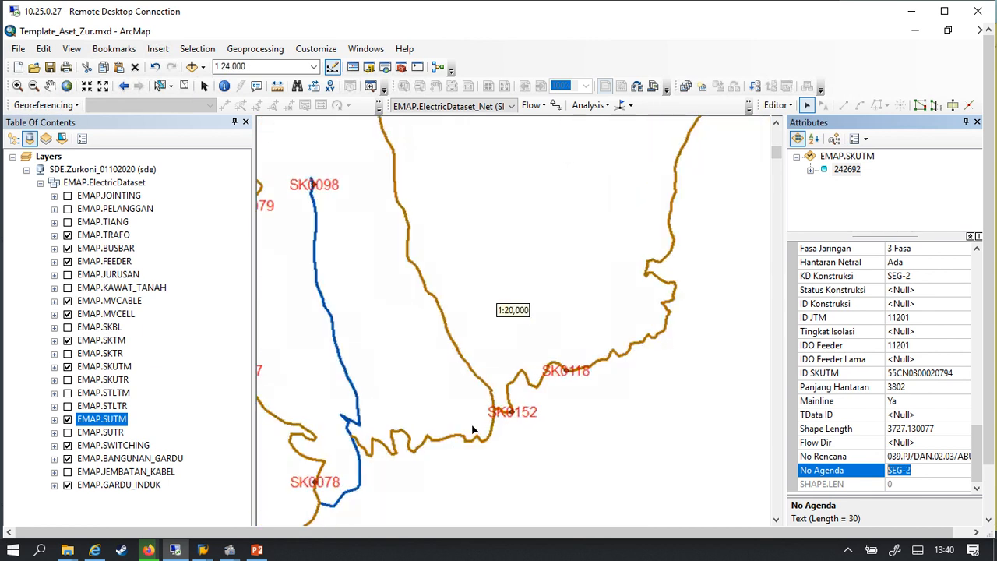
key(Down)
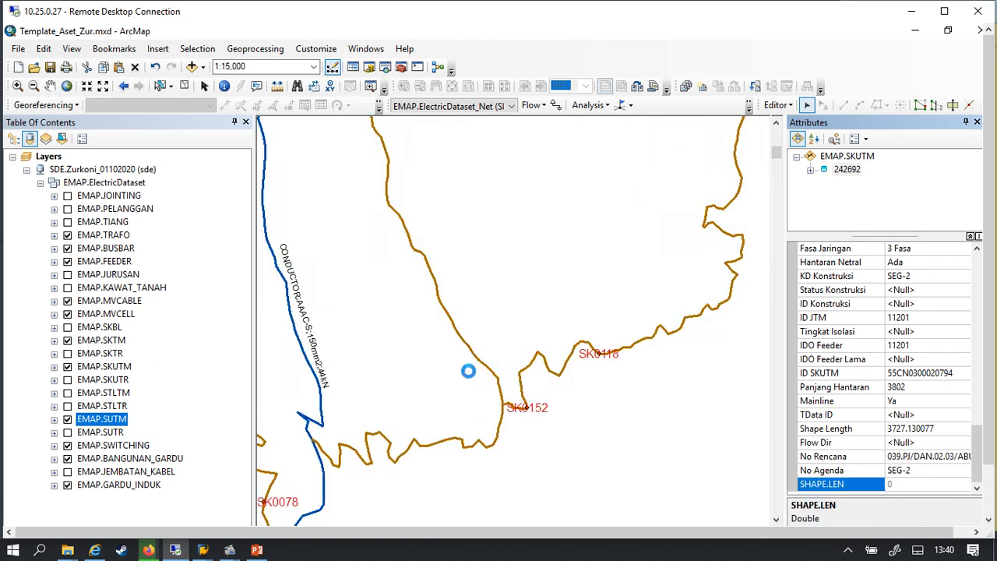
click(456, 324)
scroll(919, 405, down, 10)
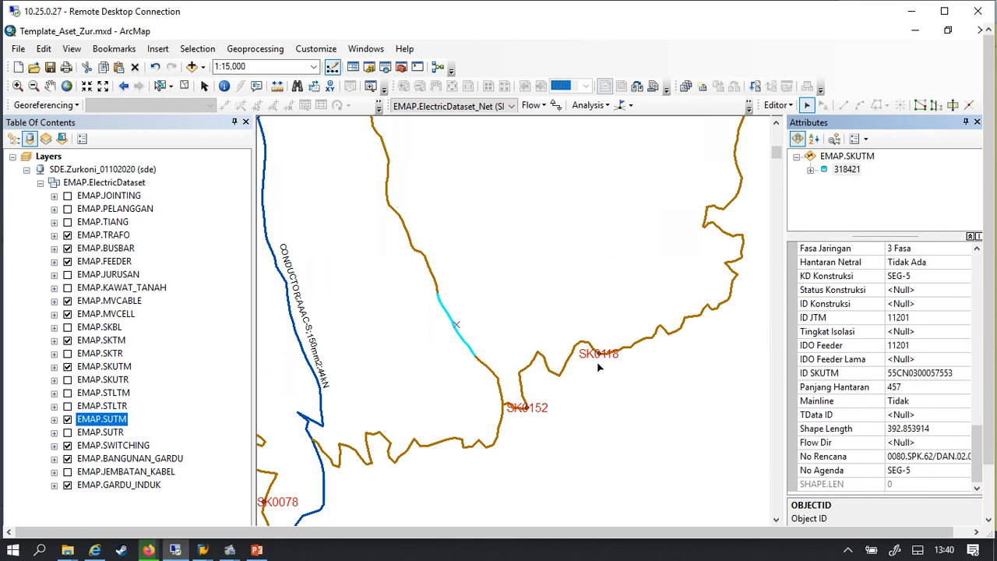
Step: Save the edits and stop the editing session, leaving the SDE.Zurkoni_01102020 (sde) group layer selected
click(779, 105)
click(790, 156)
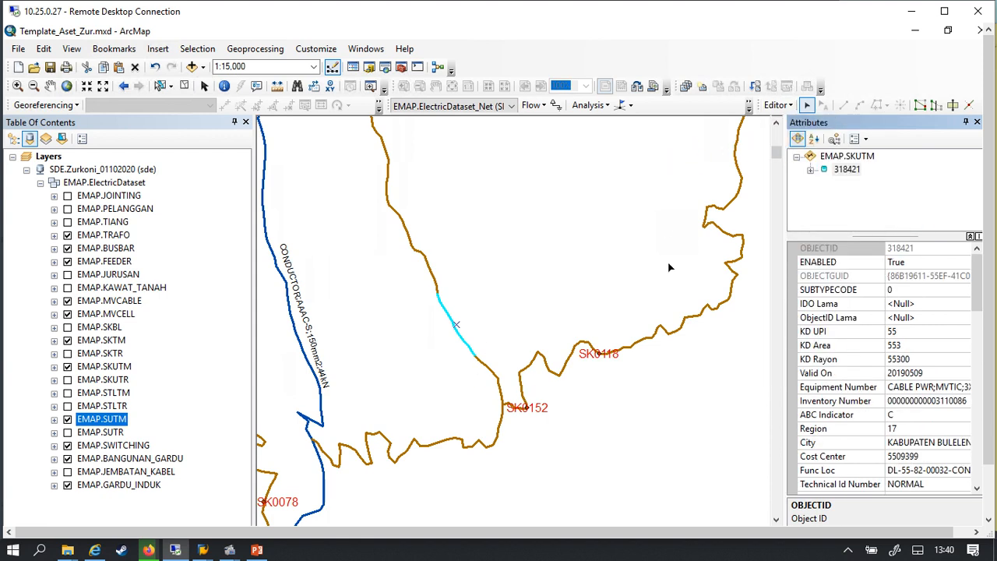
click(779, 105)
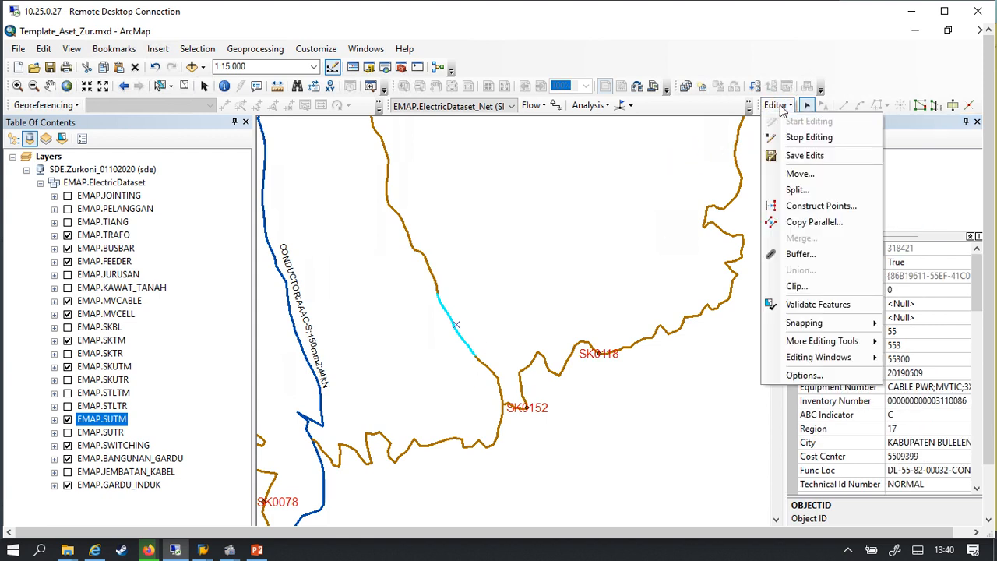
click(792, 142)
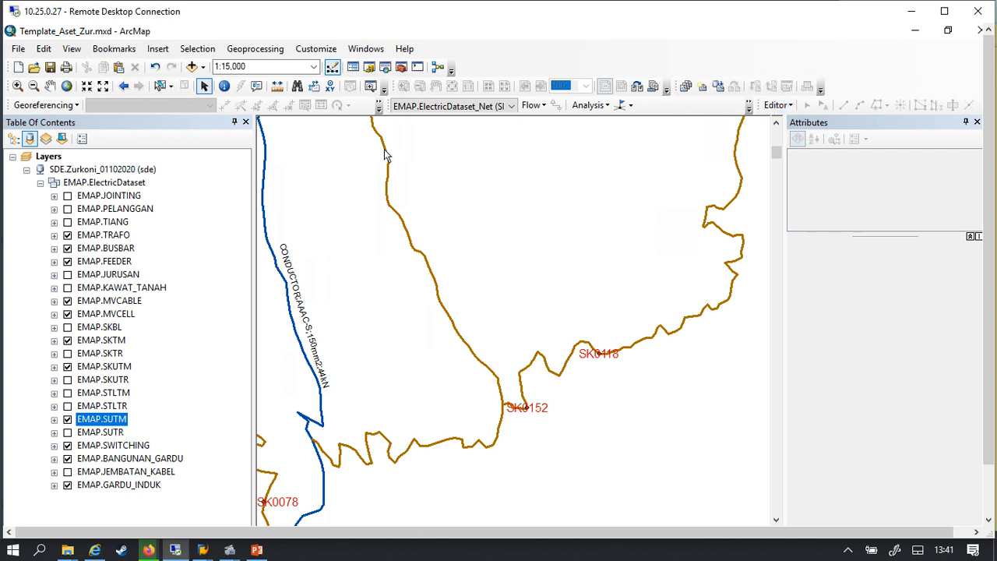
click(86, 171)
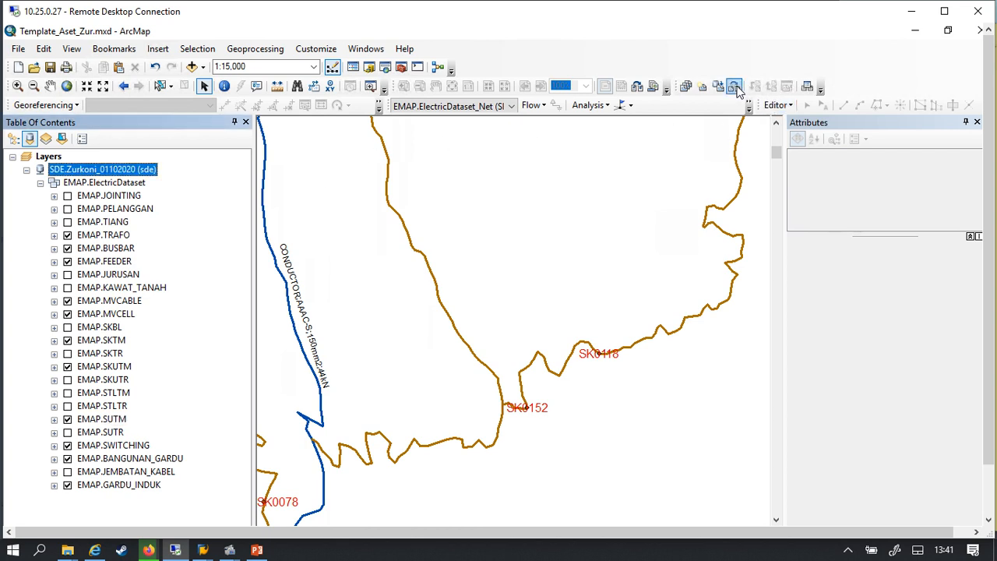
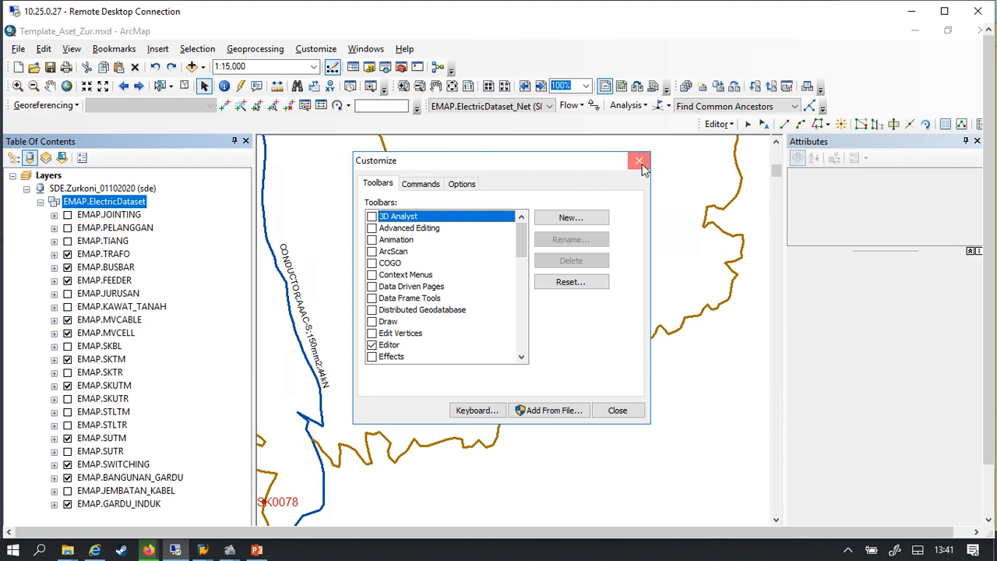
Step: Close the Customize dialog and start a new editing session
click(639, 160)
click(109, 170)
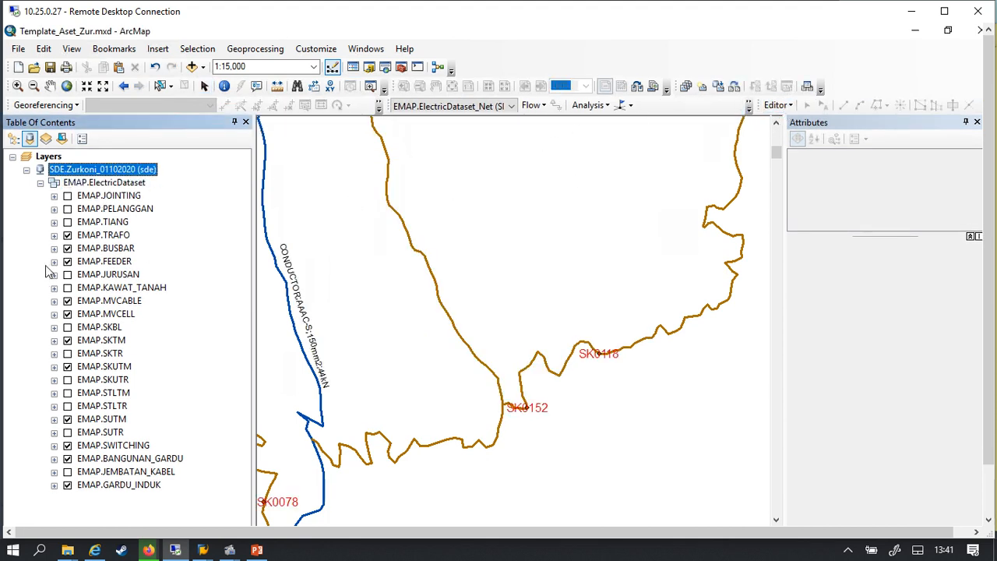
click(106, 249)
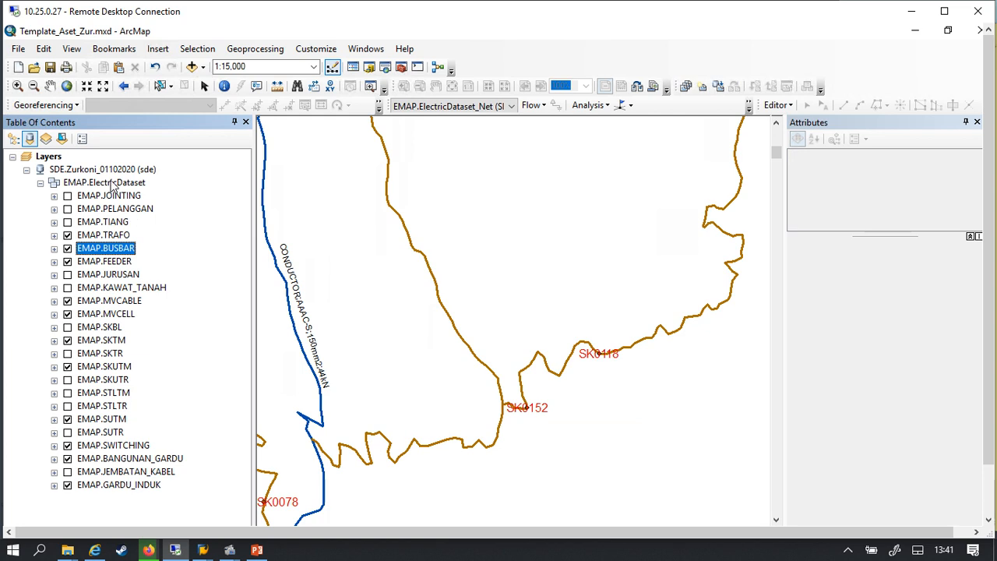
click(777, 105)
click(807, 121)
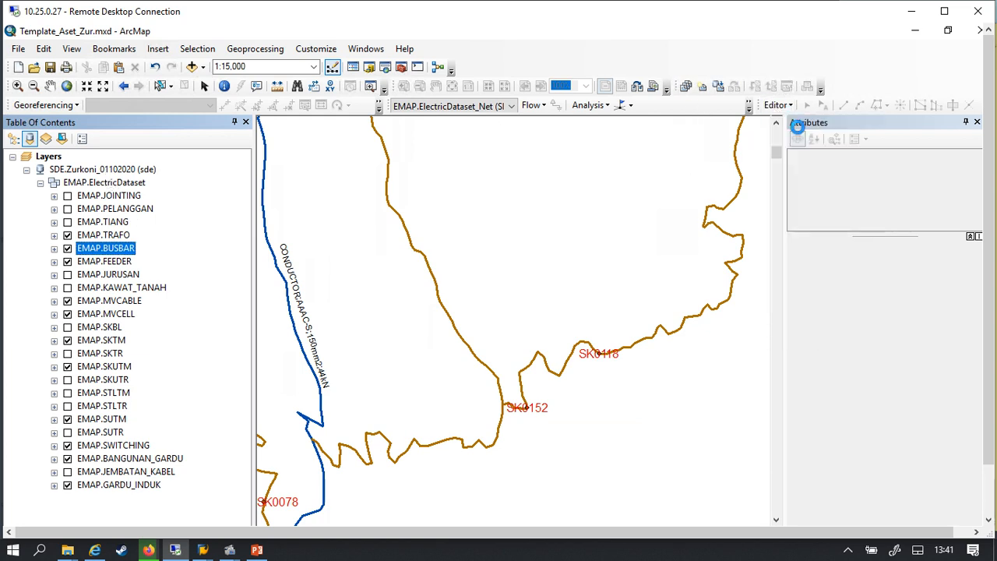
Step: Reconcile the edit version with SDE.DEFAULT by object, in favor of the Target Version, and post the changes
click(107, 171)
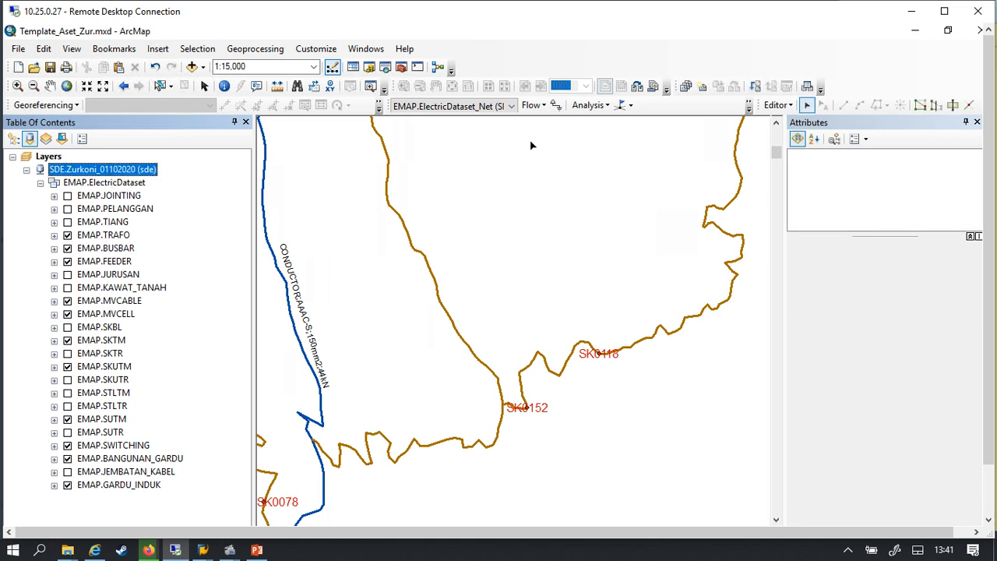
click(756, 87)
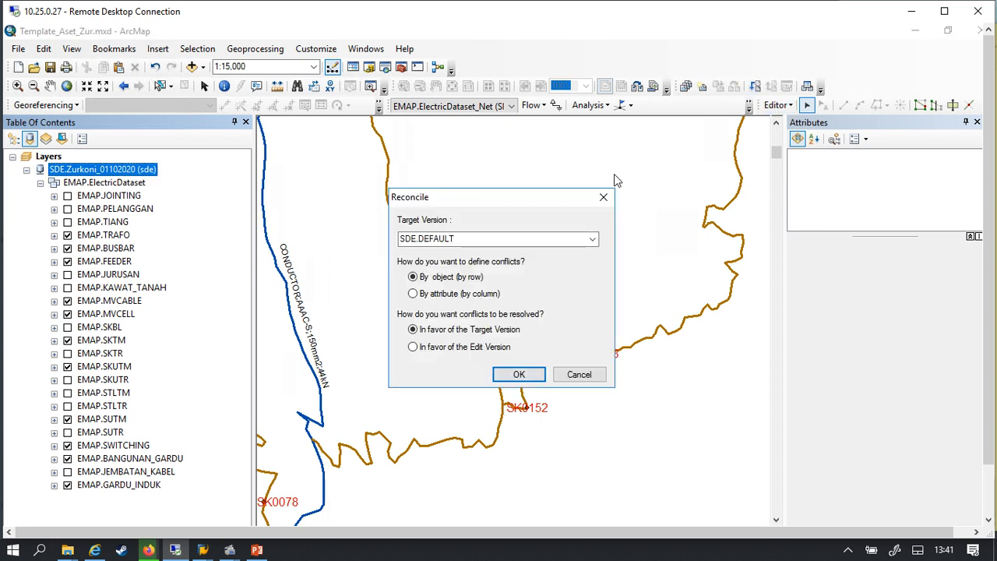
click(518, 376)
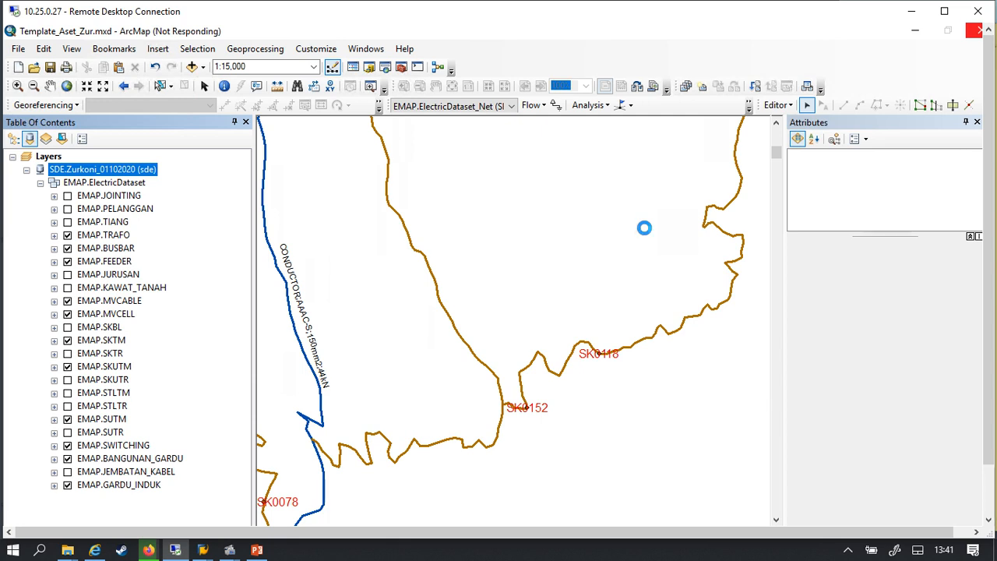
click(772, 87)
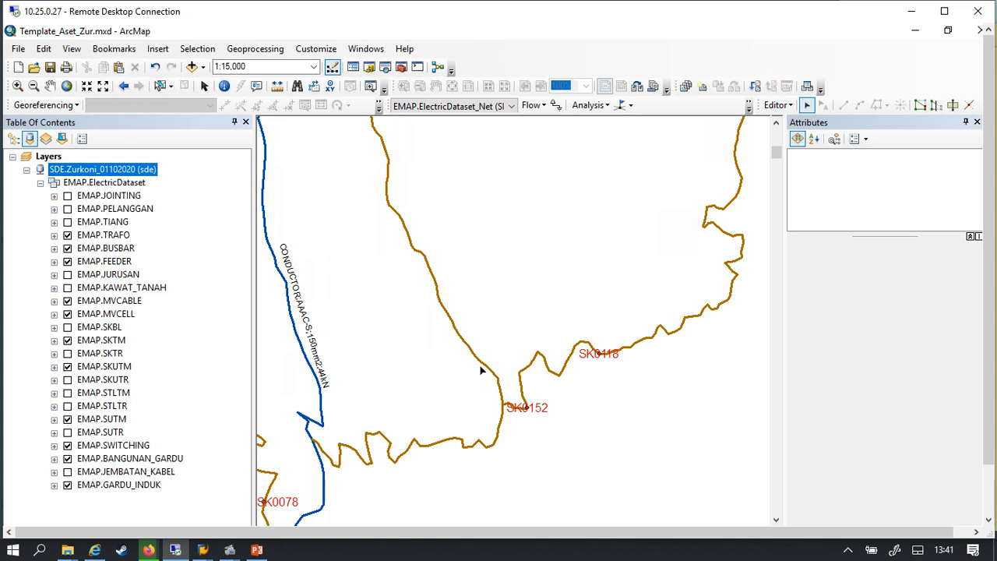
scroll(496, 232, up, 1)
scroll(458, 359, up, 1)
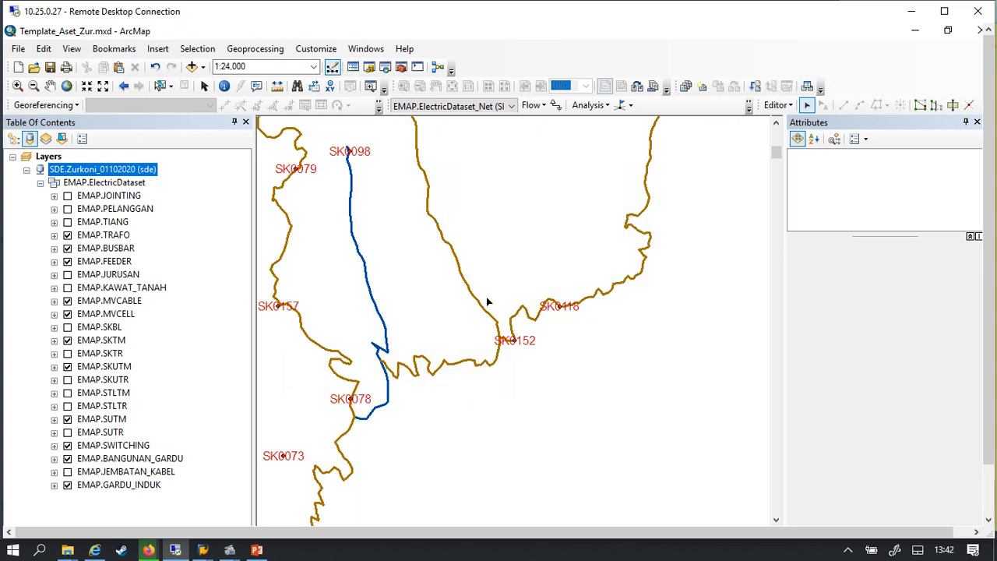
Step: Switch to the eMap GIS Application in Internet Explorer and close the old asset details and selection results
click(94, 550)
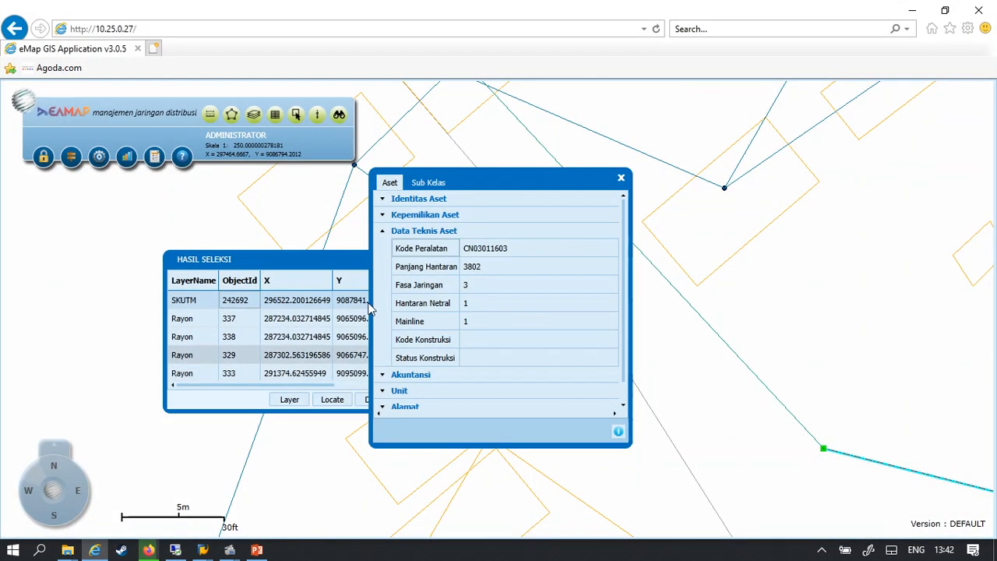
click(619, 178)
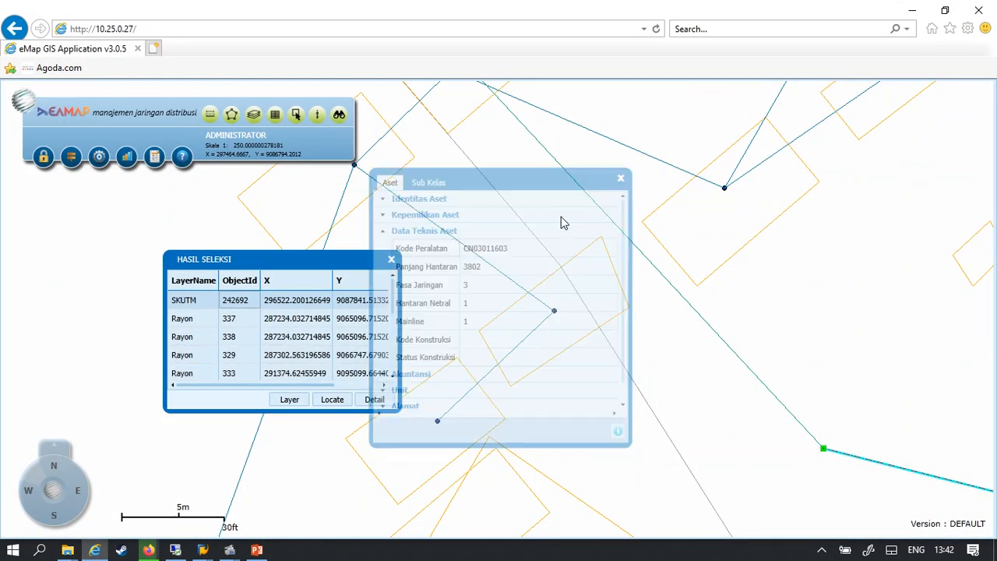
click(393, 260)
Step: Select the SKTM cable of the LEMUKIH feeder inside the GI BATURITI substation to list it in the selection results
scroll(517, 228, down, 4)
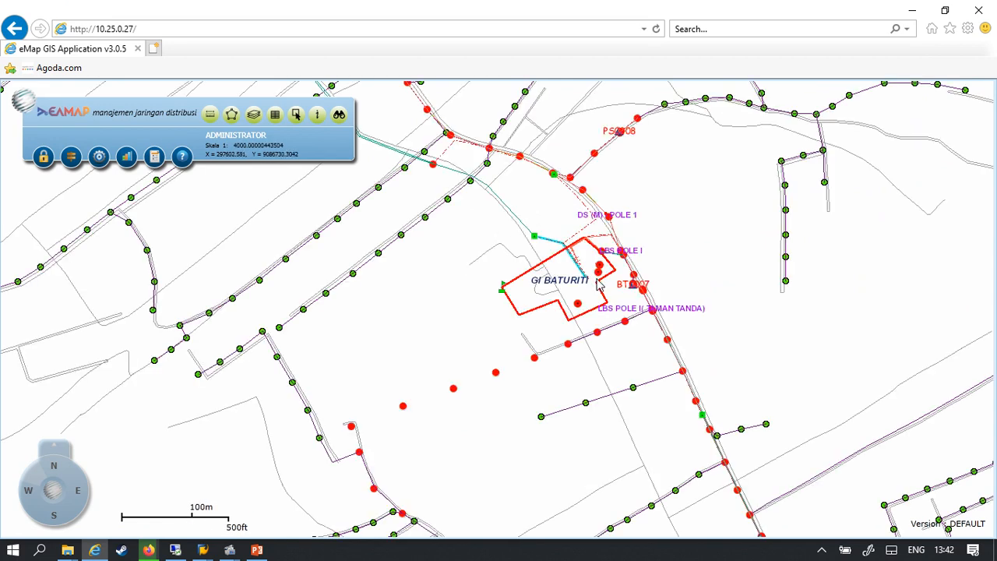
scroll(574, 265, up, 4)
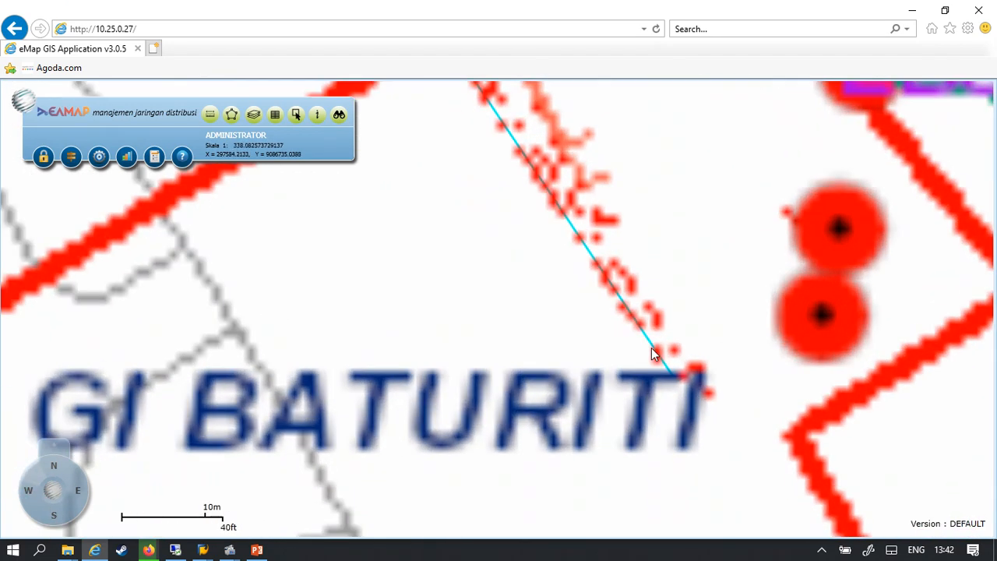
scroll(677, 378, up, 1)
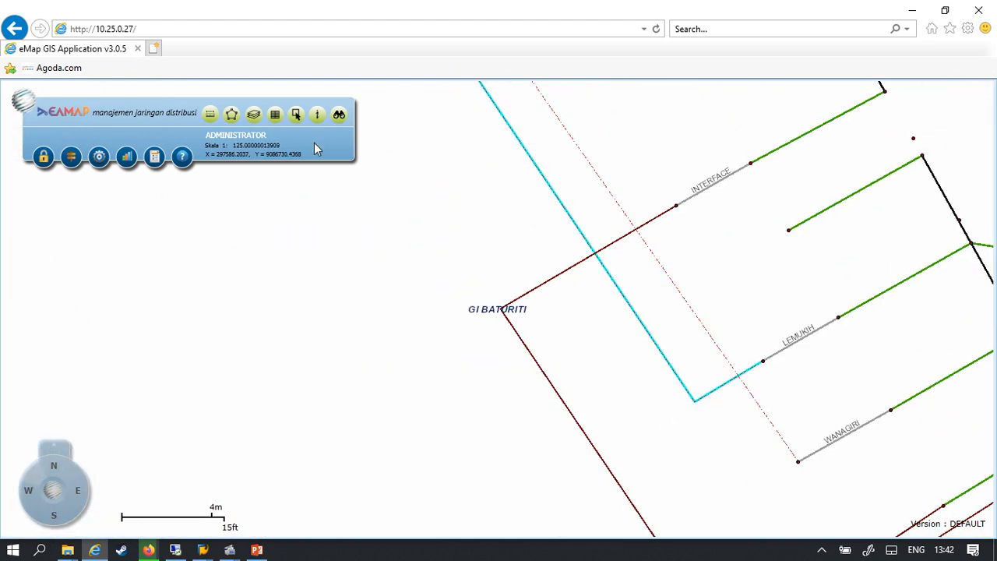
click(295, 116)
drag(478, 237, 256, 300)
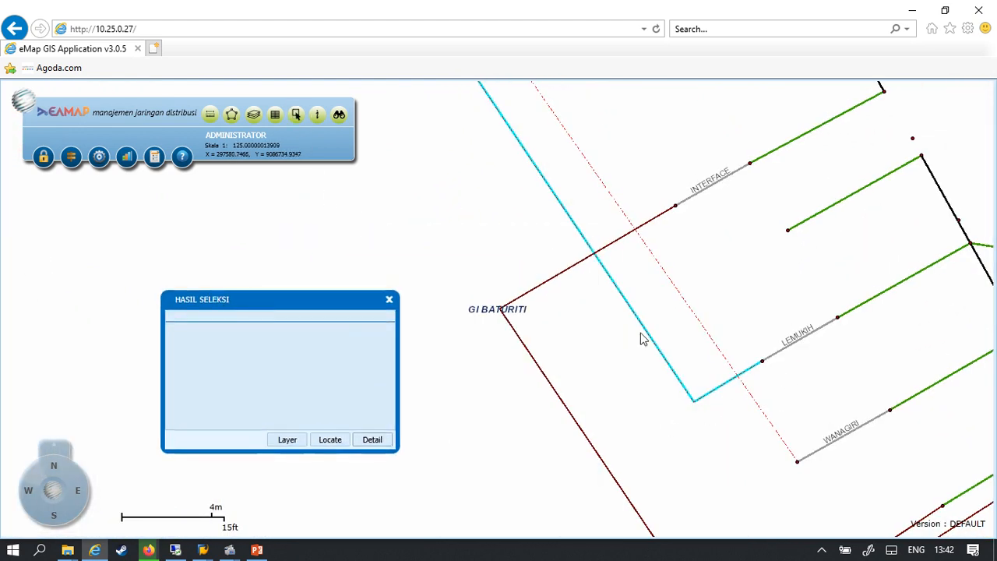
drag(656, 329, 634, 352)
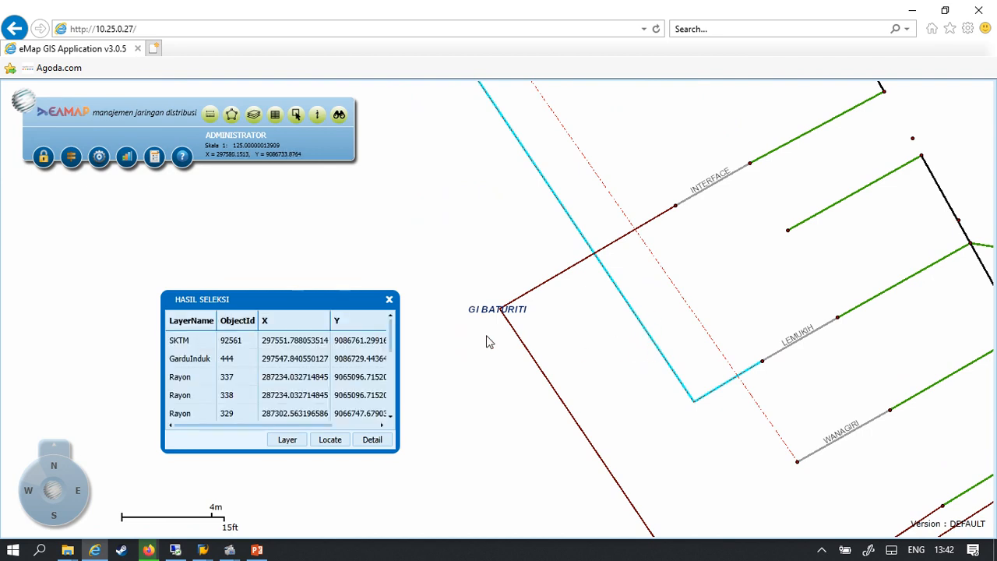
Step: Open the SKTM cable's details and check the Mainline and Kode Section values in its technical asset data
click(372, 440)
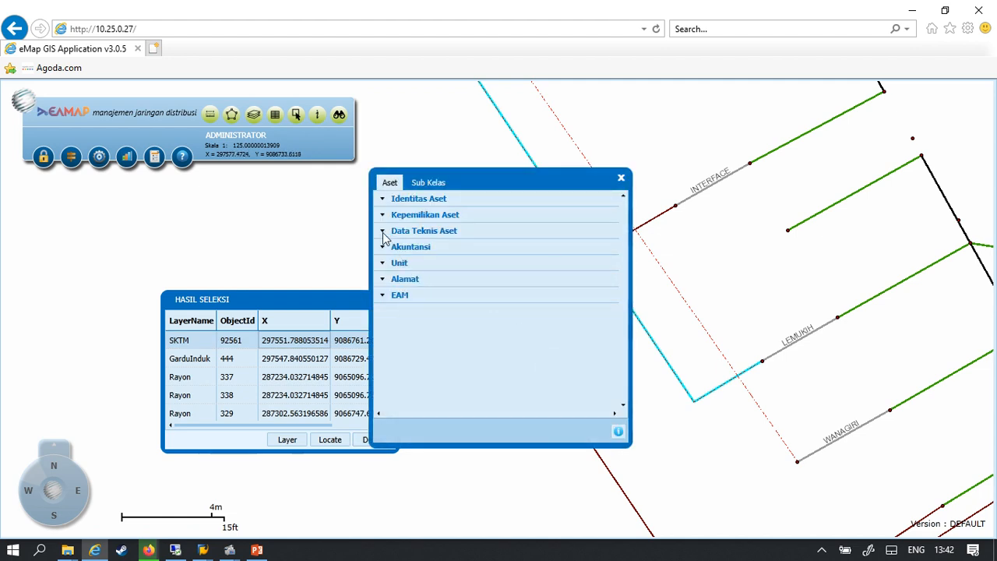
click(390, 232)
scroll(479, 350, down, 3)
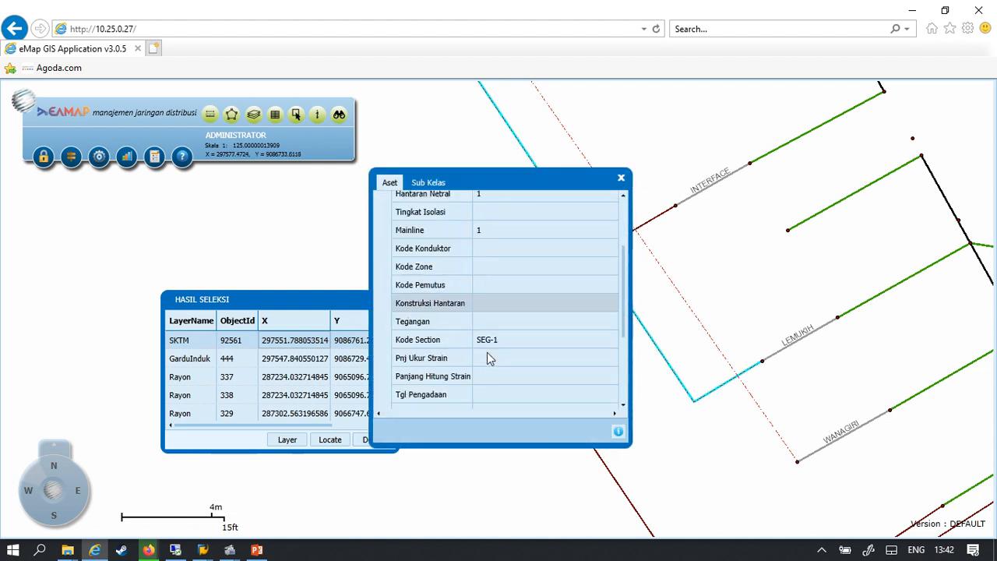
scroll(487, 352, down, 1)
click(487, 285)
scroll(487, 307, up, 2)
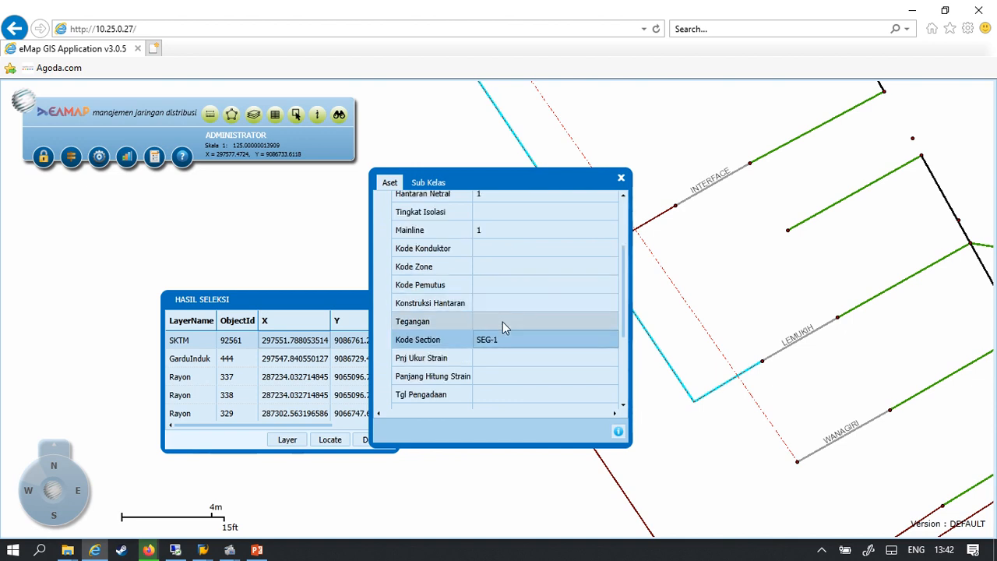
scroll(507, 330, up, 2)
scroll(507, 329, down, 4)
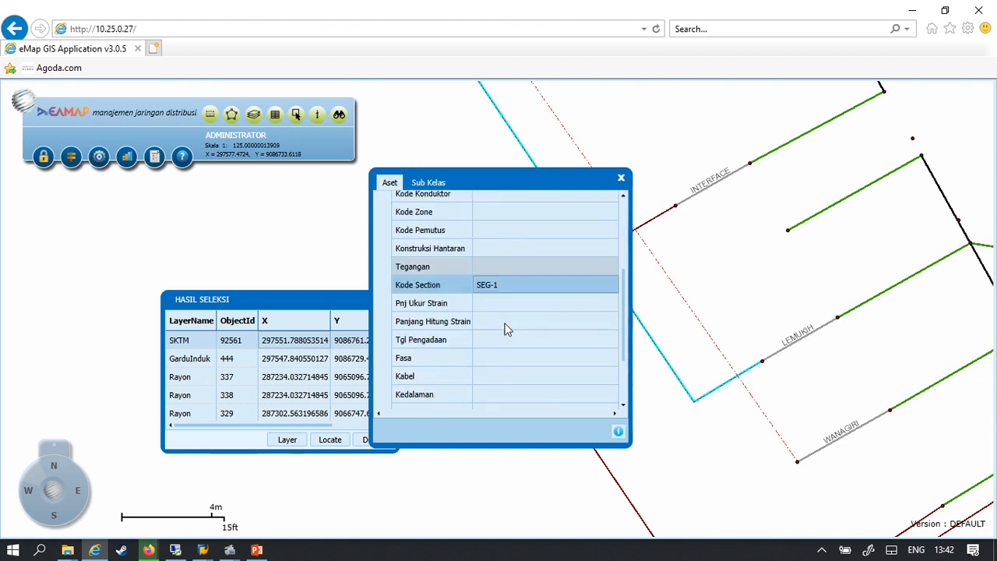
scroll(770, 398, down, 1)
scroll(770, 398, down, 4)
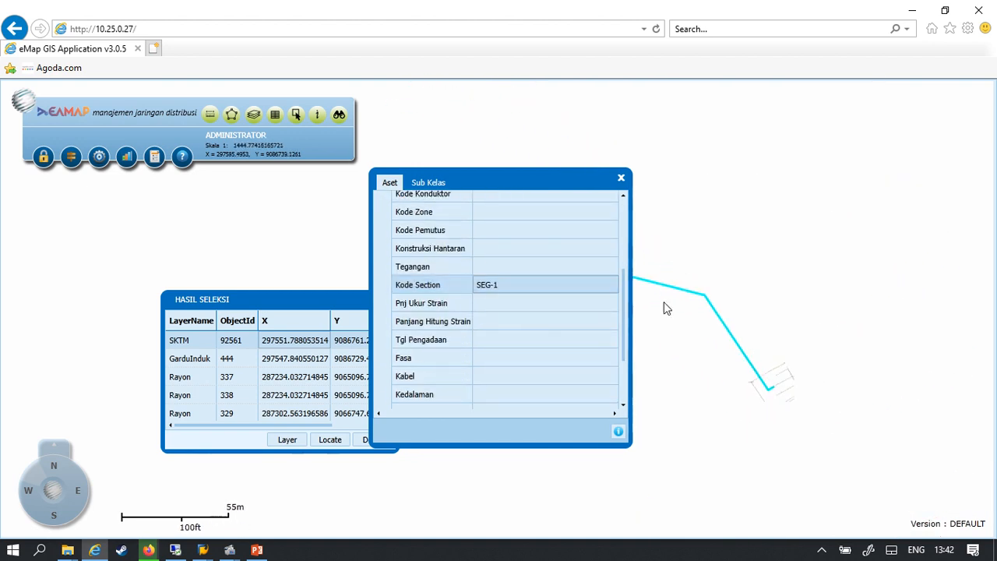
drag(567, 183, 458, 332)
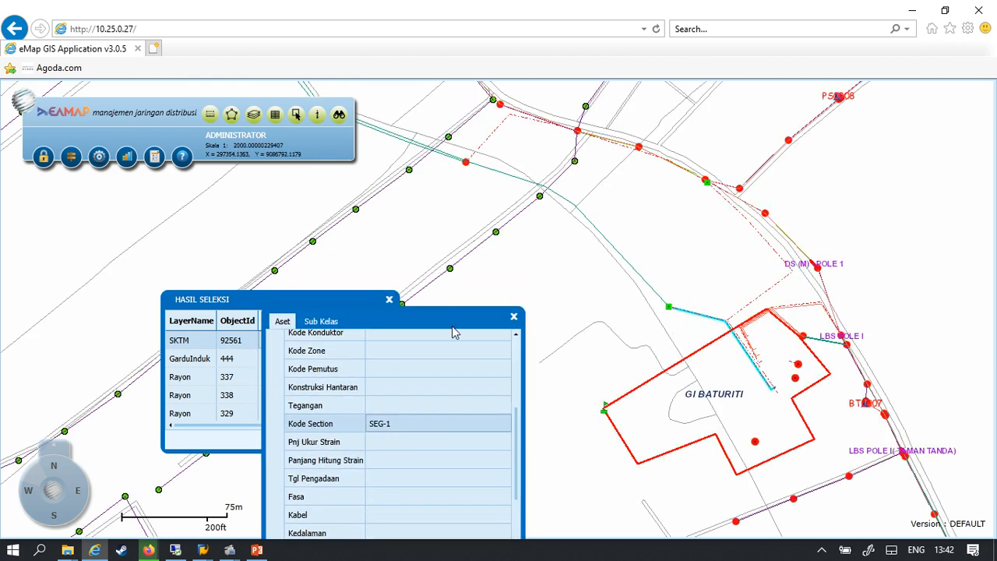
drag(420, 318, 480, 238)
scroll(462, 398, down, 2)
scroll(462, 404, up, 3)
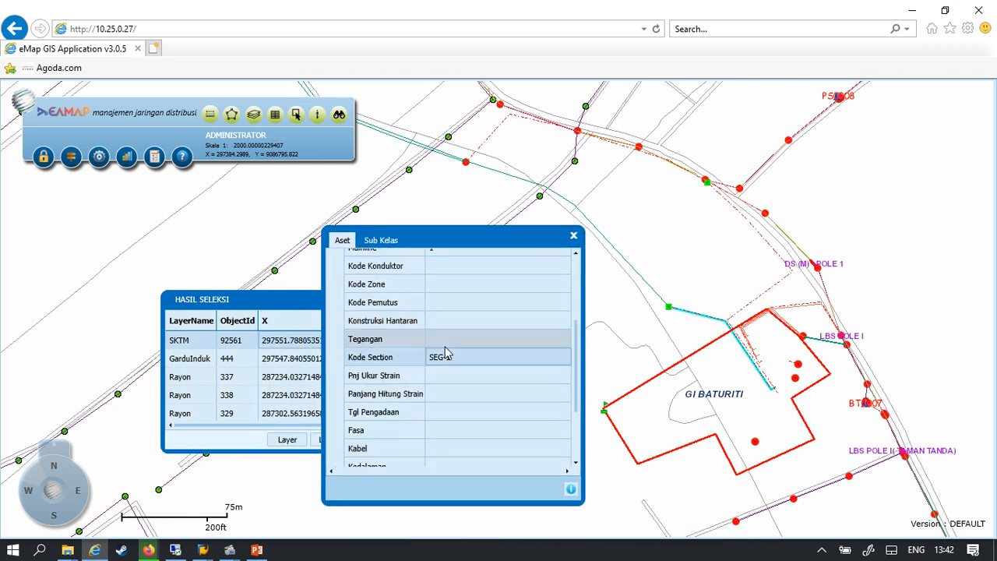
Step: Close the cable details, select the adjoining SKUTM segment northwest of GI BATURITI and check its Kode Konstruksi and Mainline values
click(574, 238)
scroll(647, 261, up, 1)
scroll(648, 265, up, 2)
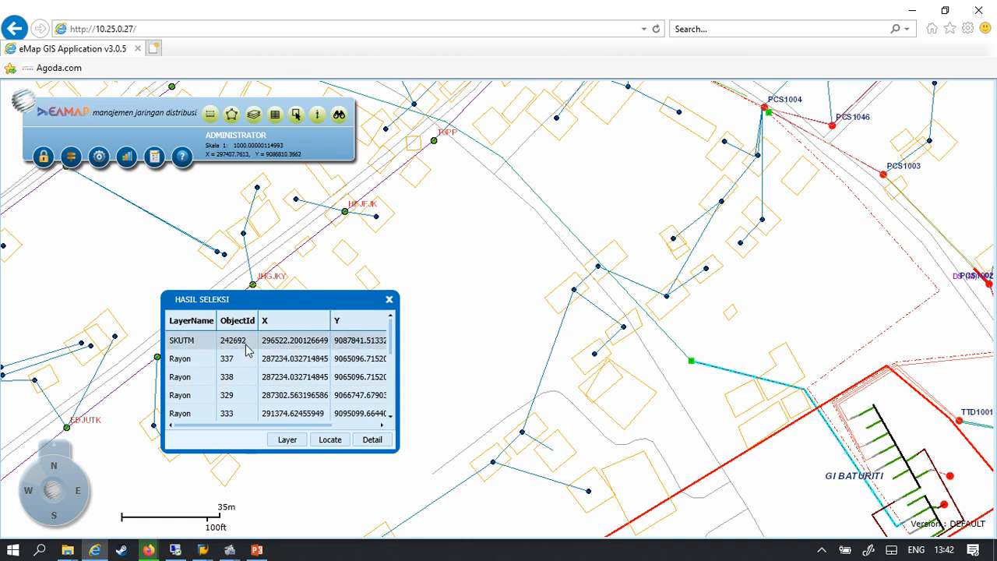
click(244, 344)
click(371, 440)
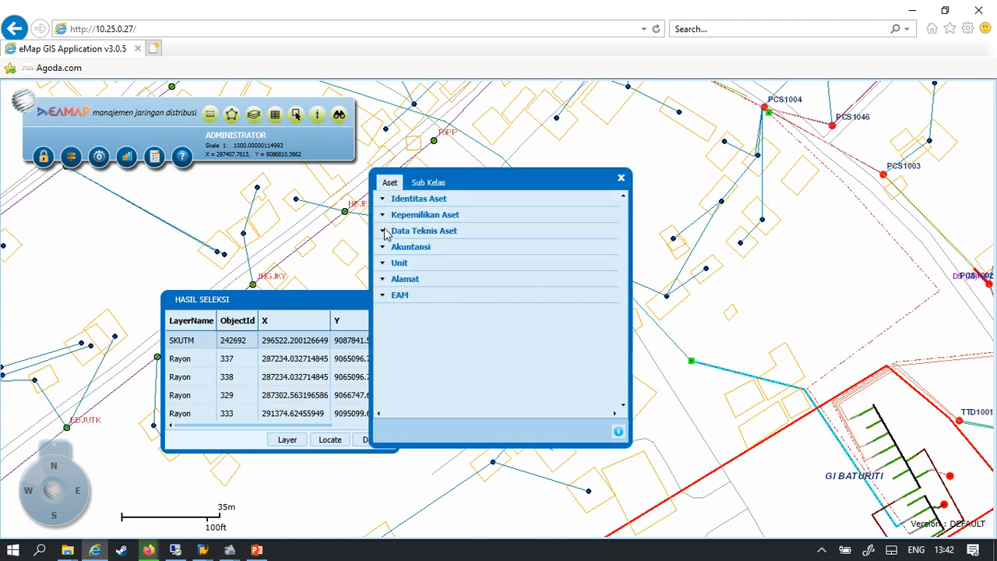
click(387, 233)
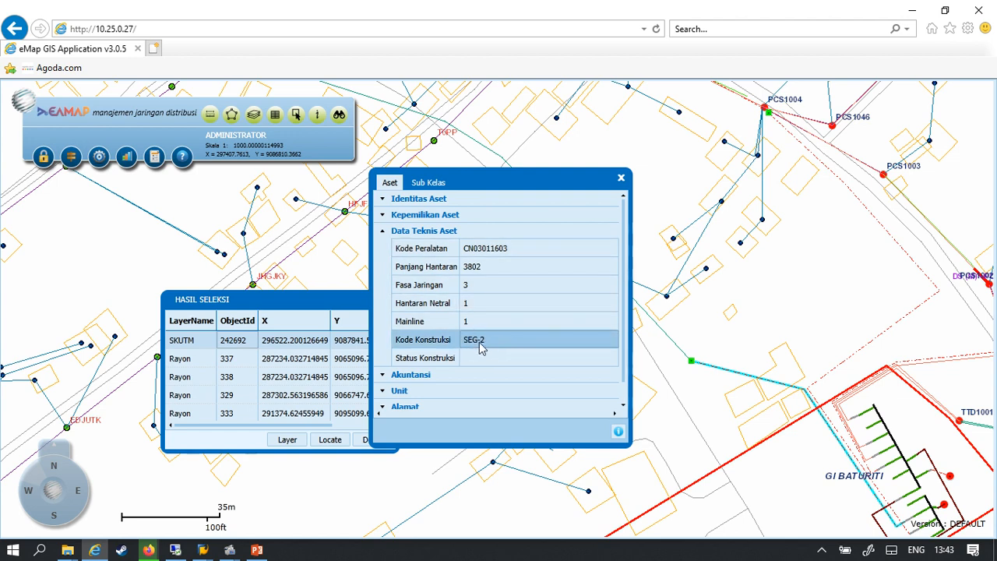
Step: Look through the SKUTM segment's ownership and unit data, and close its asset details
click(382, 215)
click(382, 217)
click(388, 392)
click(387, 392)
click(621, 178)
Step: Trace the feeder lines on the map from GI BATURITI northwest to the branching segments north of the main route
scroll(681, 398, up, 2)
scroll(679, 401, down, 5)
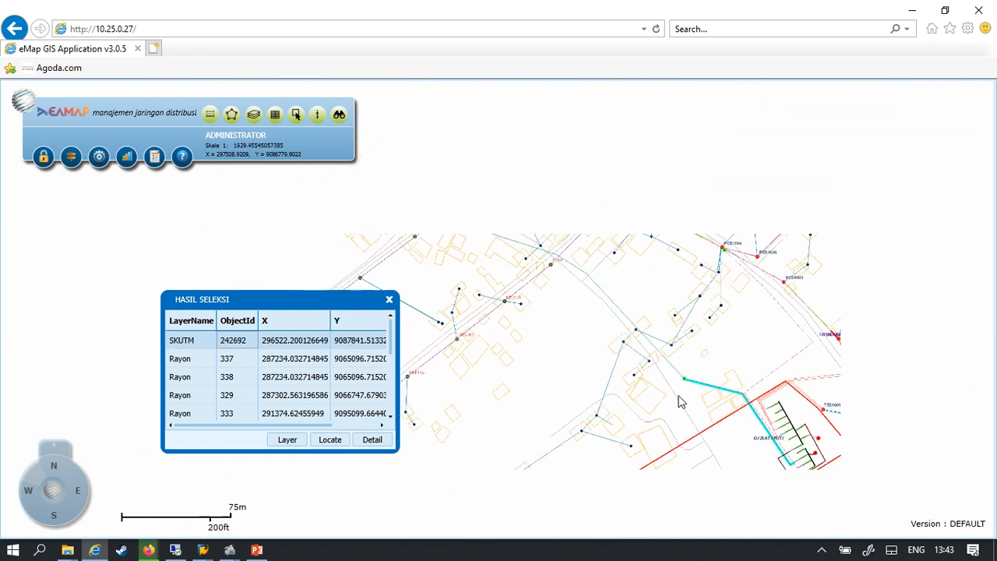
scroll(677, 390, up, 2)
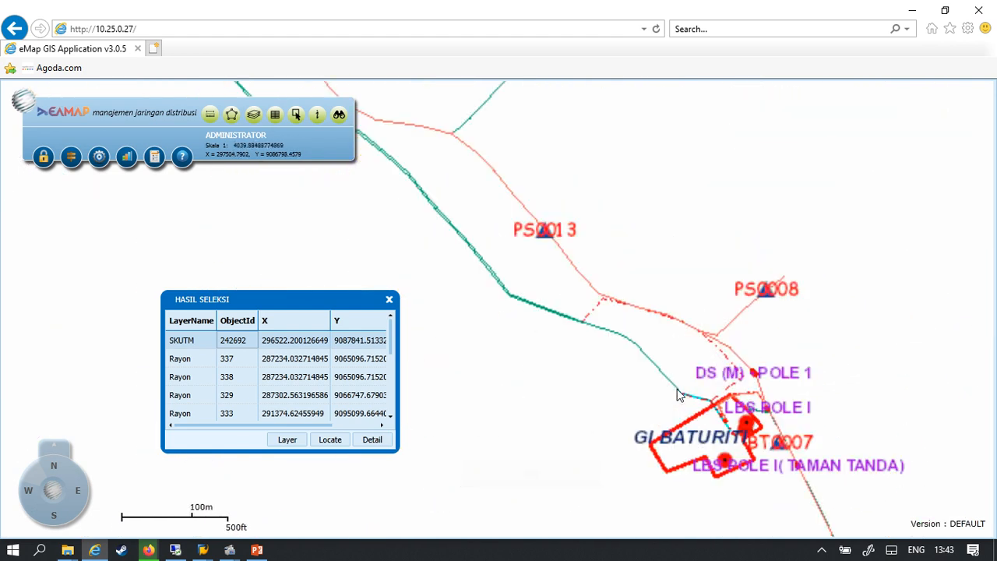
scroll(714, 436, down, 2)
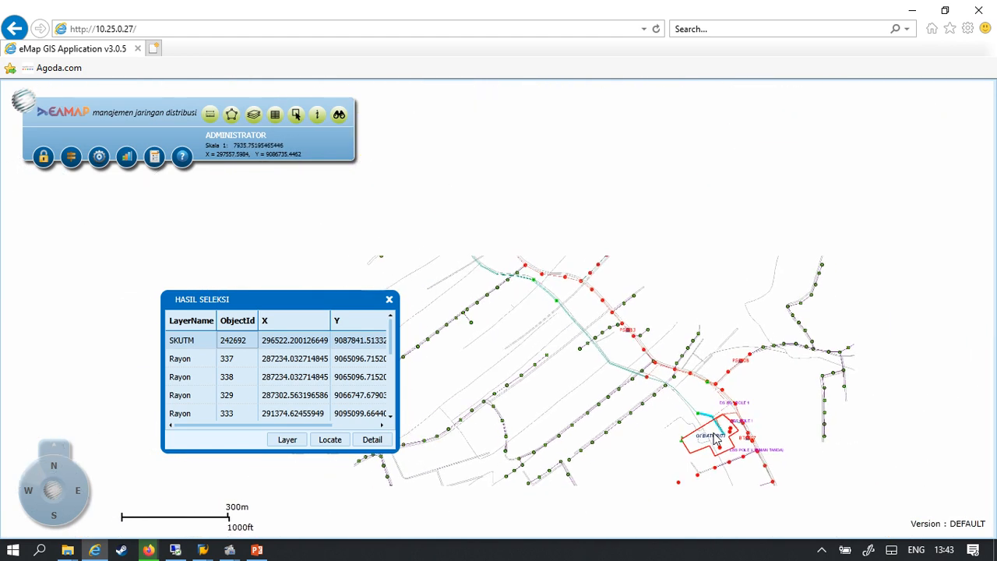
scroll(711, 430, down, 2)
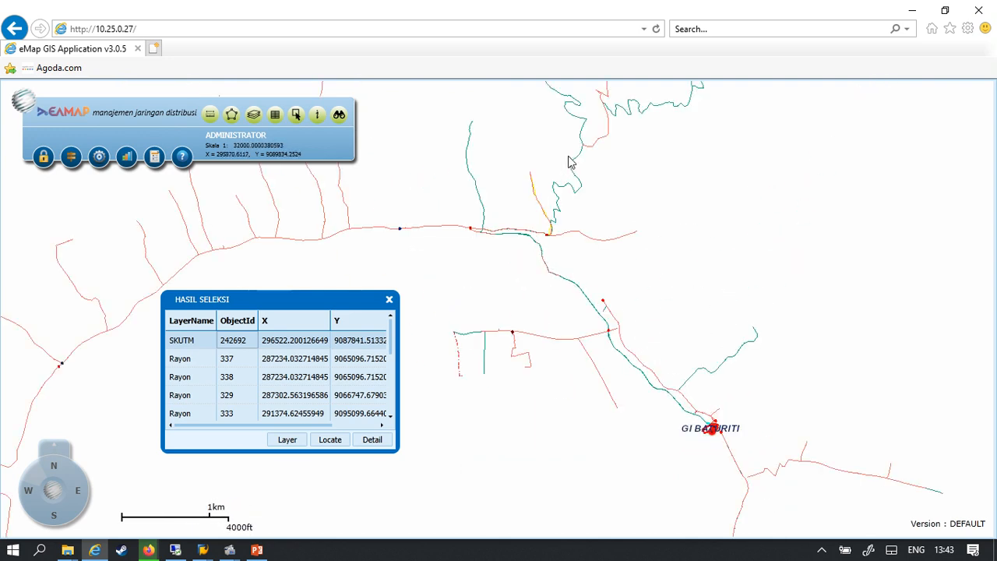
scroll(570, 309, up, 1)
scroll(588, 333, down, 2)
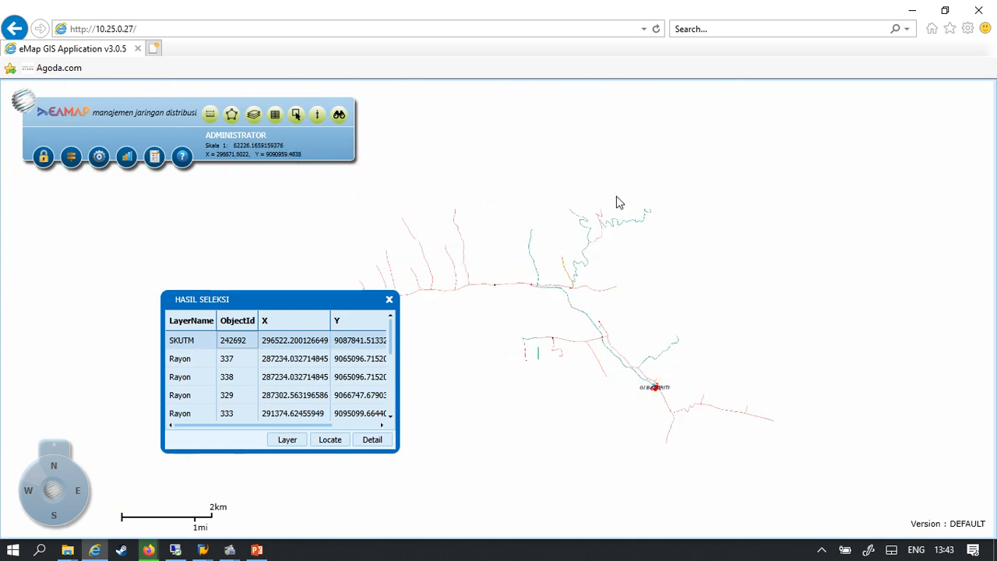
scroll(614, 202, up, 1)
scroll(614, 207, up, 2)
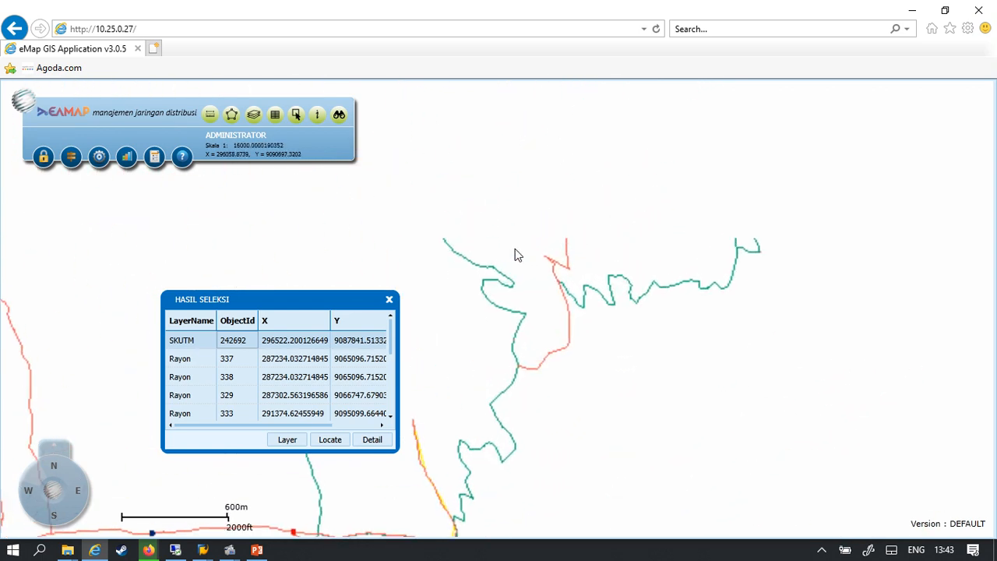
scroll(623, 240, down, 2)
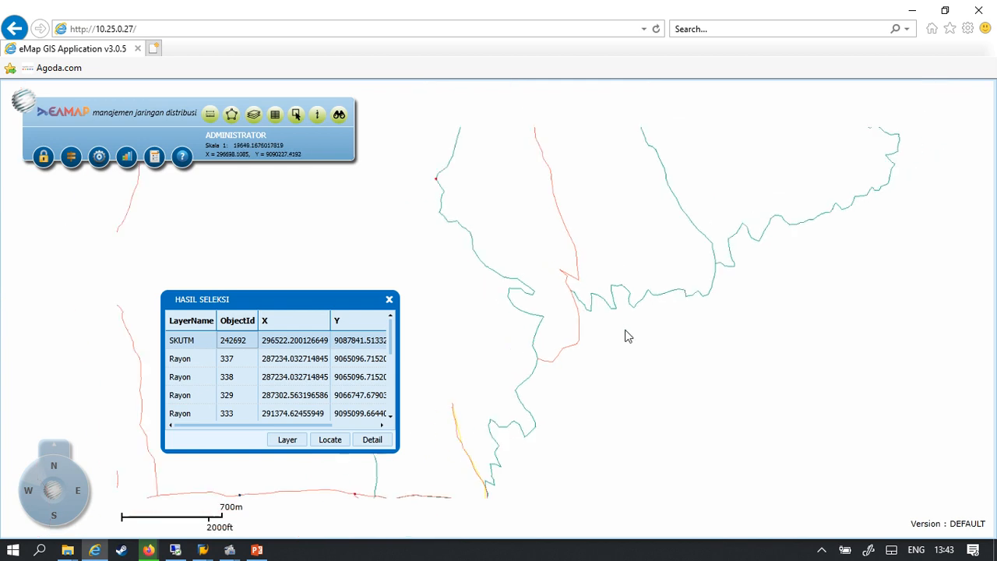
scroll(637, 223, up, 1)
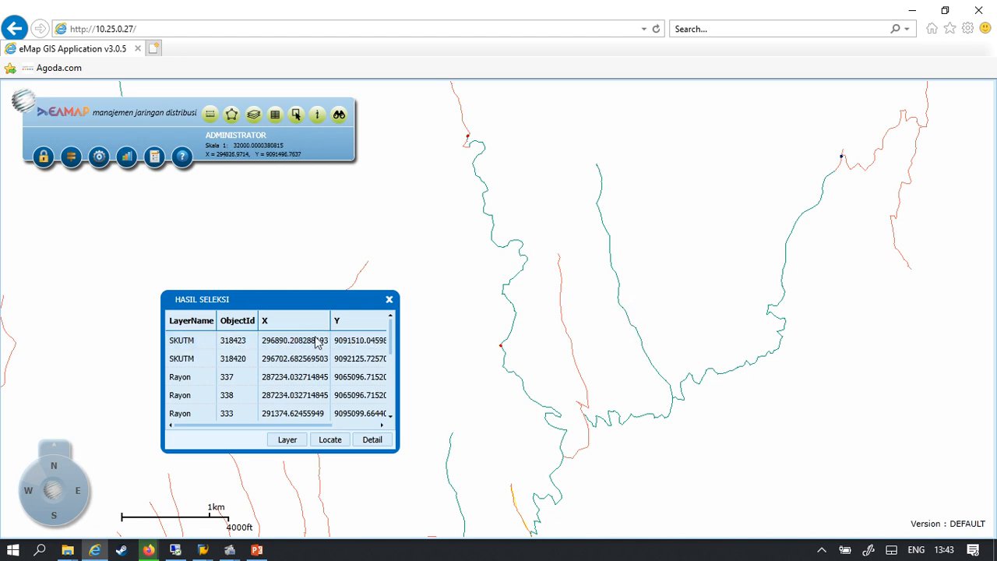
Step: Open the details of SKUTM segment 318423, check its Mainline and Kode Konstruksi values in the technical asset data, and close the details
click(238, 339)
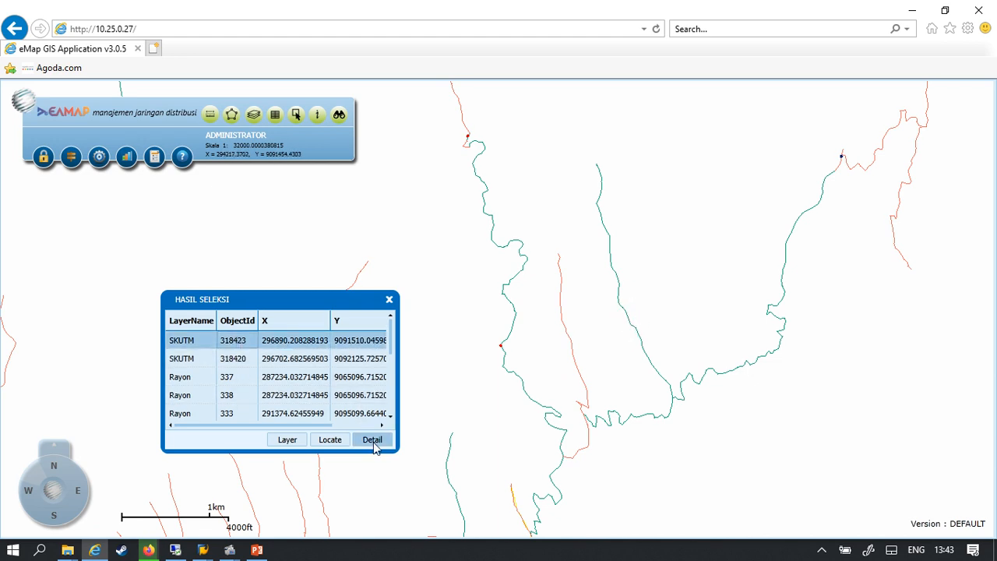
click(373, 441)
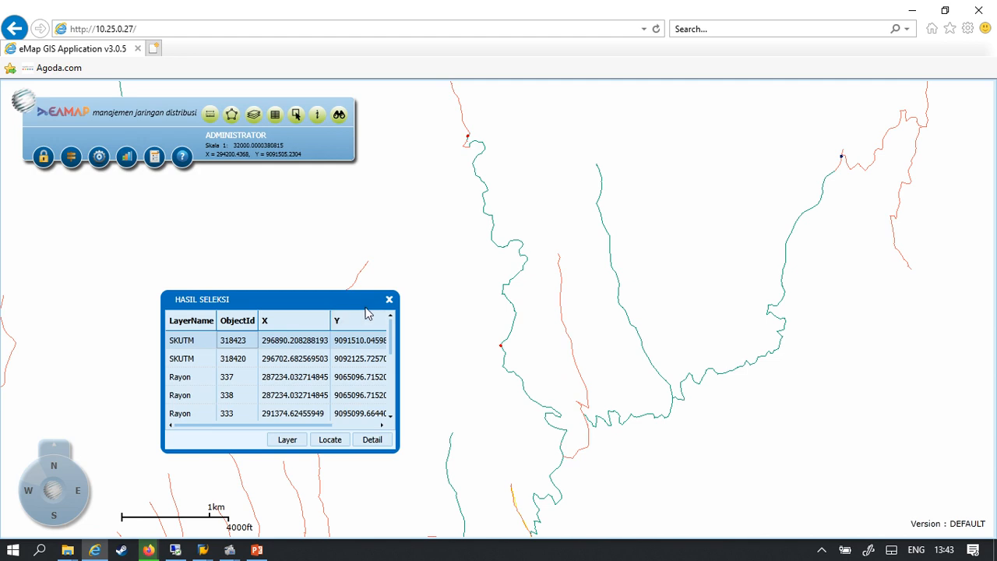
click(394, 232)
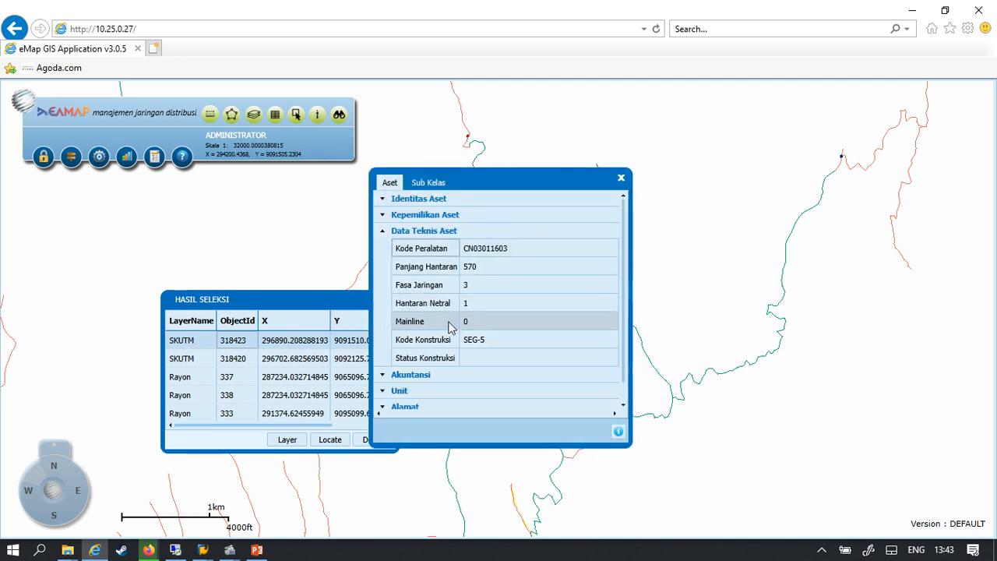
click(462, 341)
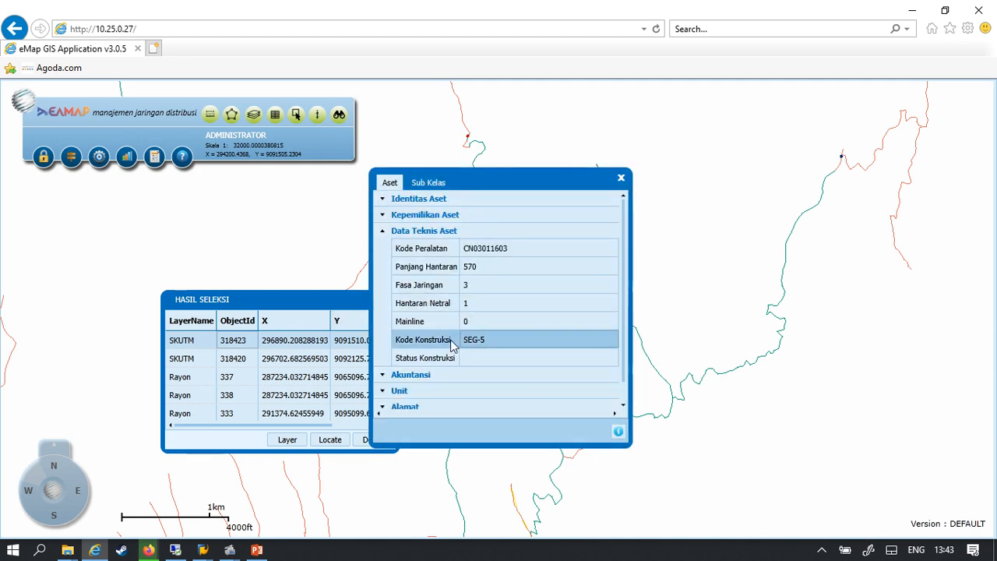
drag(551, 186, 408, 182)
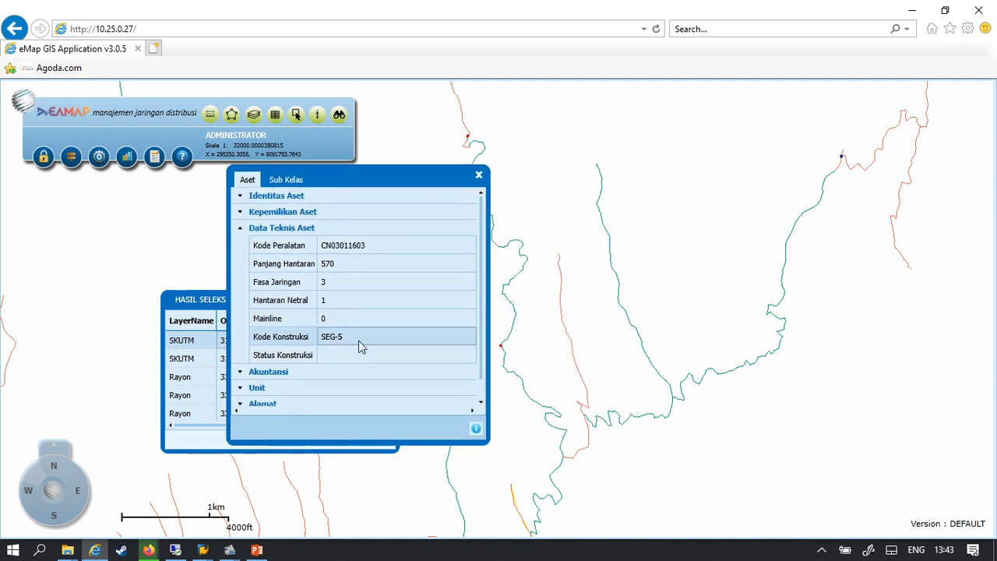
click(293, 318)
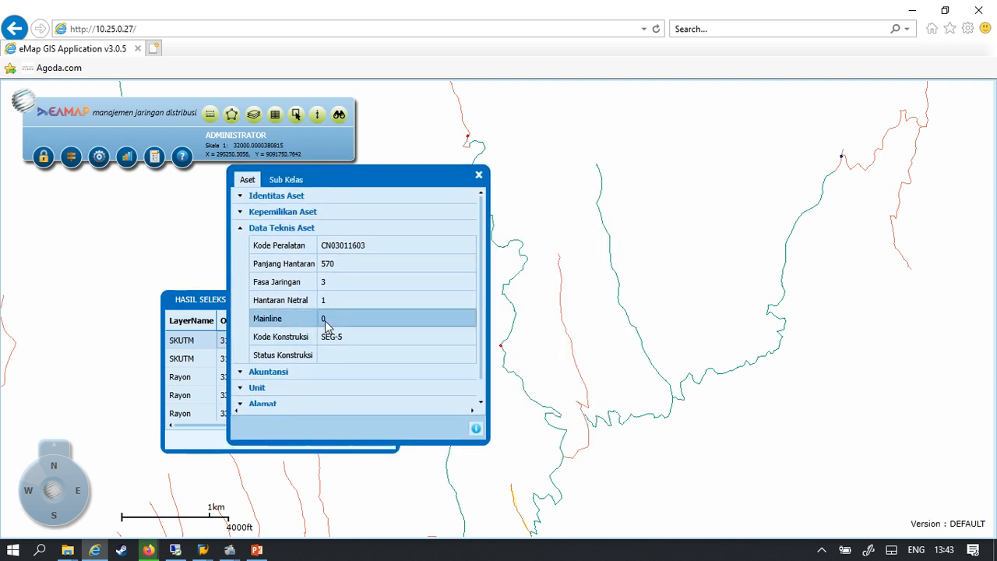
click(479, 177)
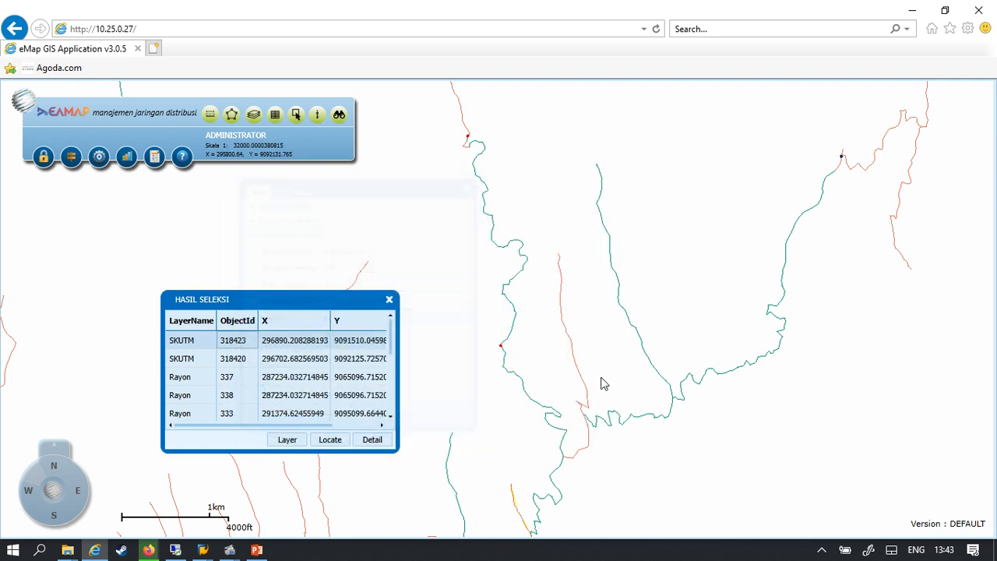
Step: Select the SKUTM segment running east from the branch junction and check its Mainline and Kode Konstruksi values in the technical asset data
click(634, 420)
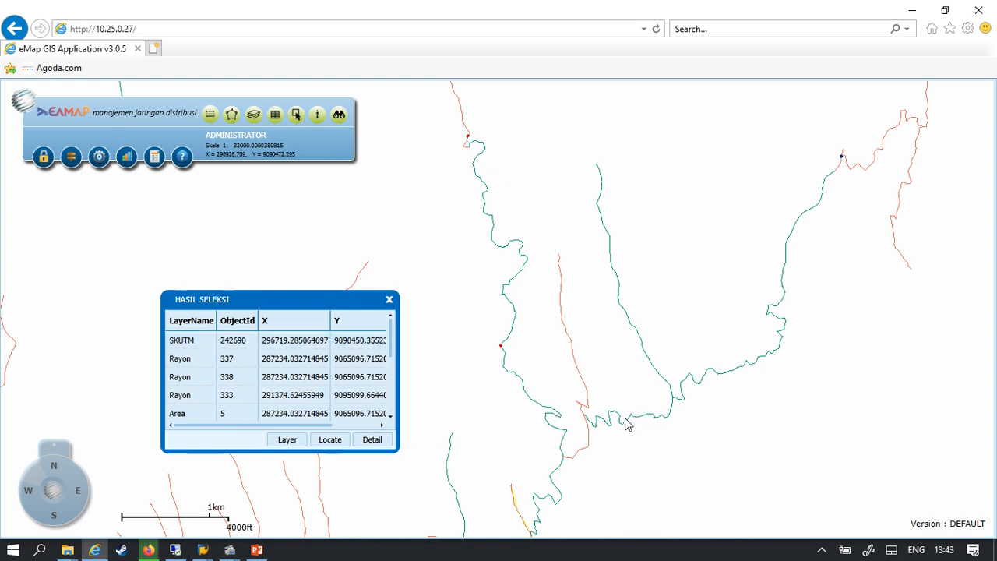
click(249, 340)
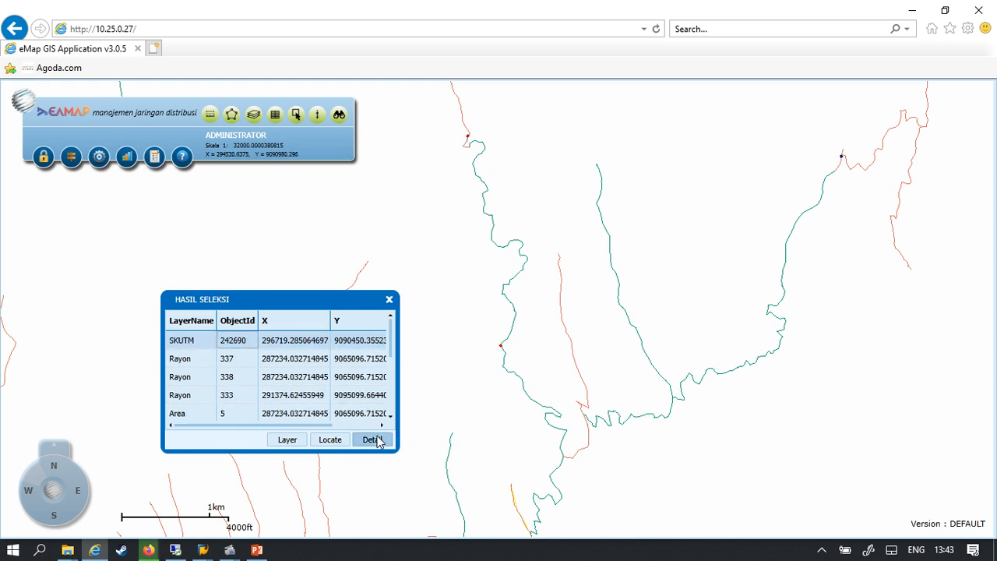
double_click(261, 351)
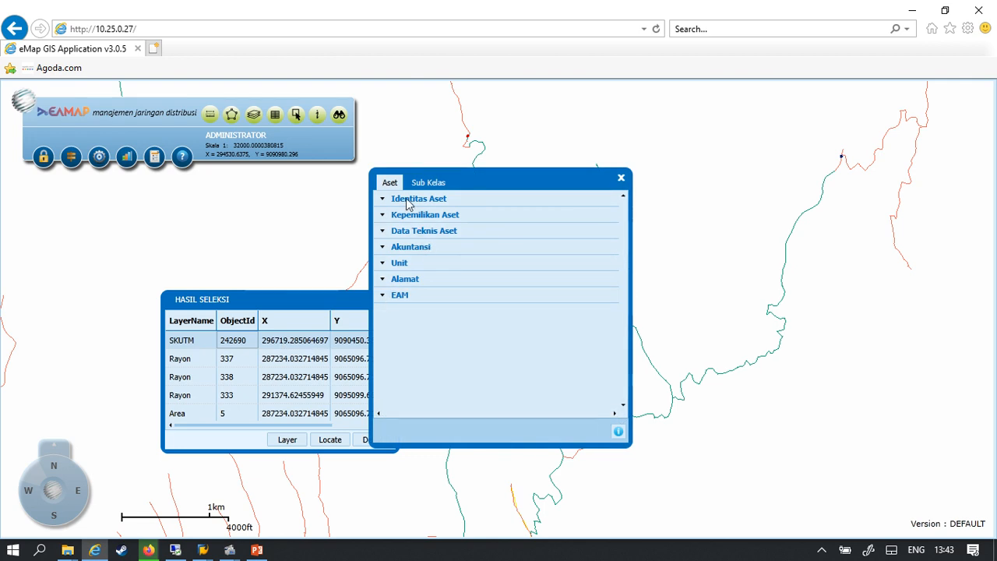
click(383, 232)
click(466, 328)
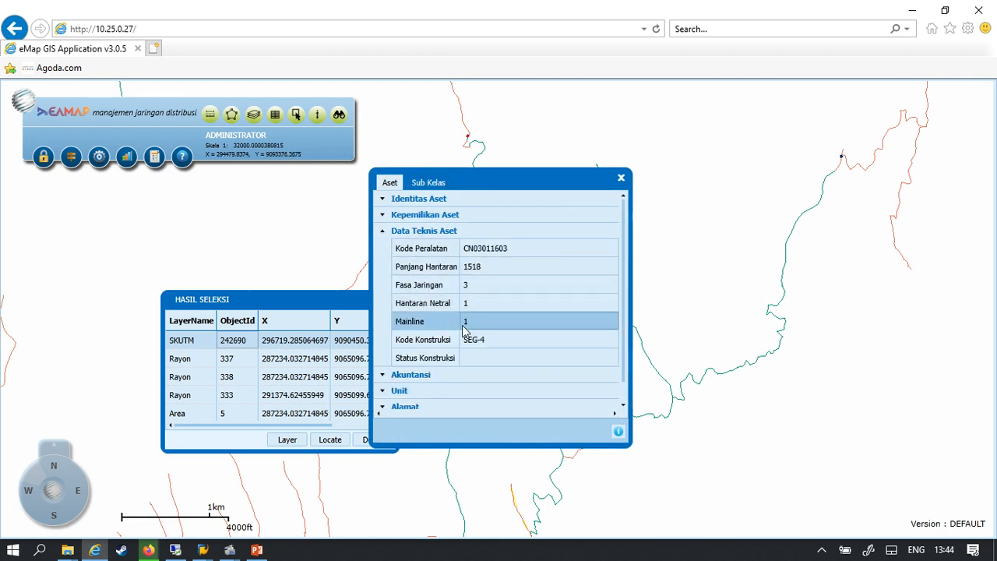
click(472, 342)
Step: Review the eastern SKUTM segment's technical asset data again, close its details and switch back to ArcMap in the Remote Desktop session
drag(541, 182, 472, 203)
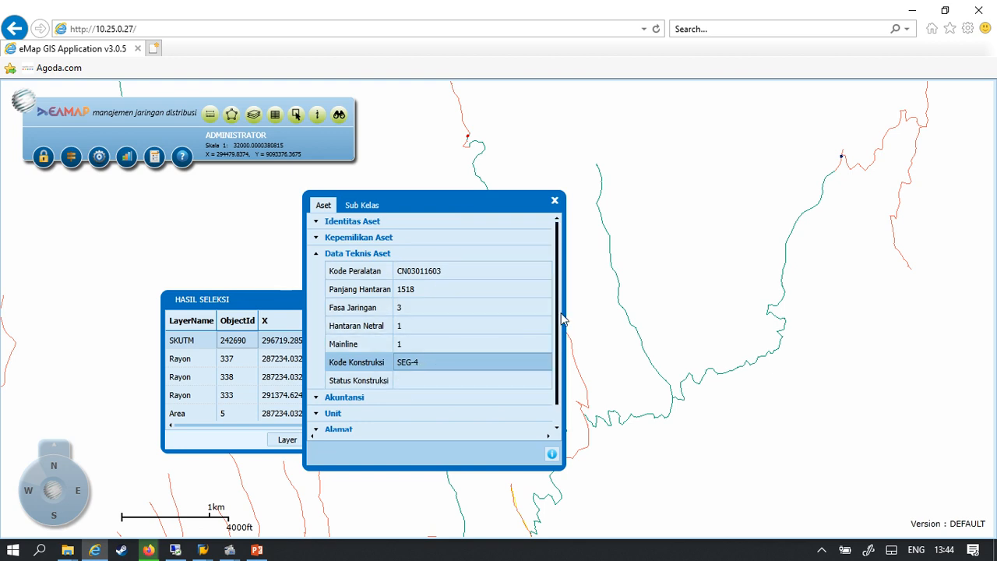
scroll(563, 320, down, 1)
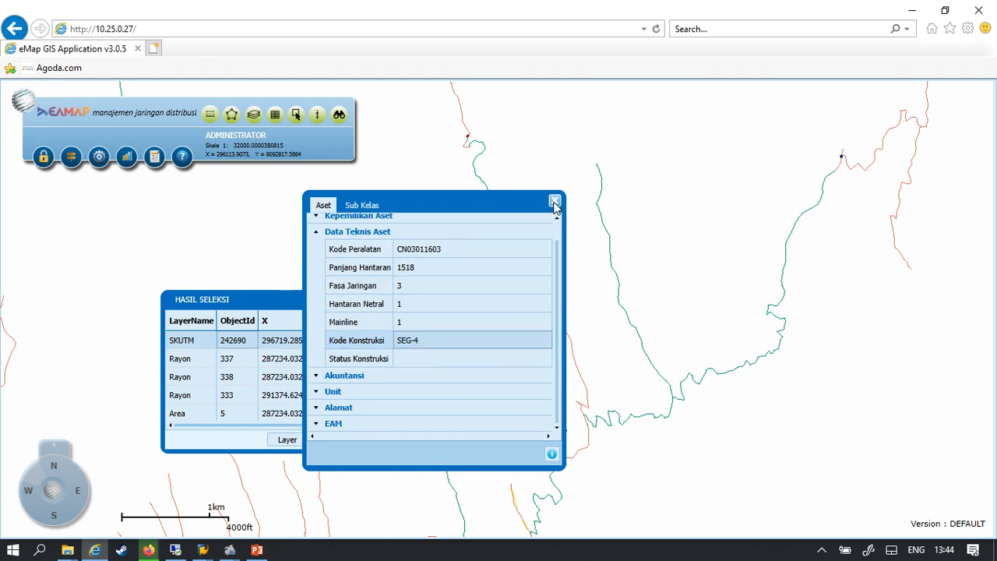
click(418, 319)
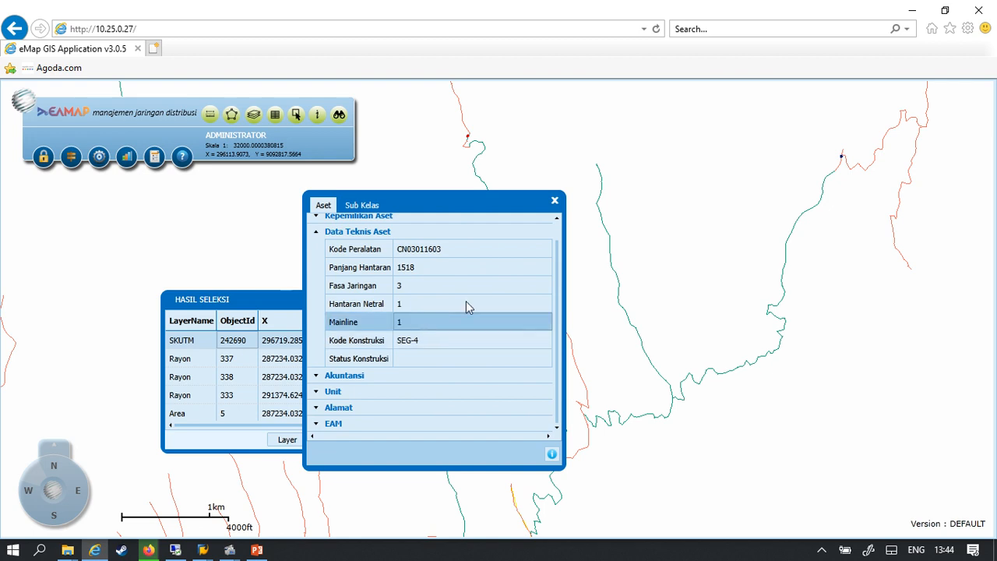
scroll(510, 253, up, 1)
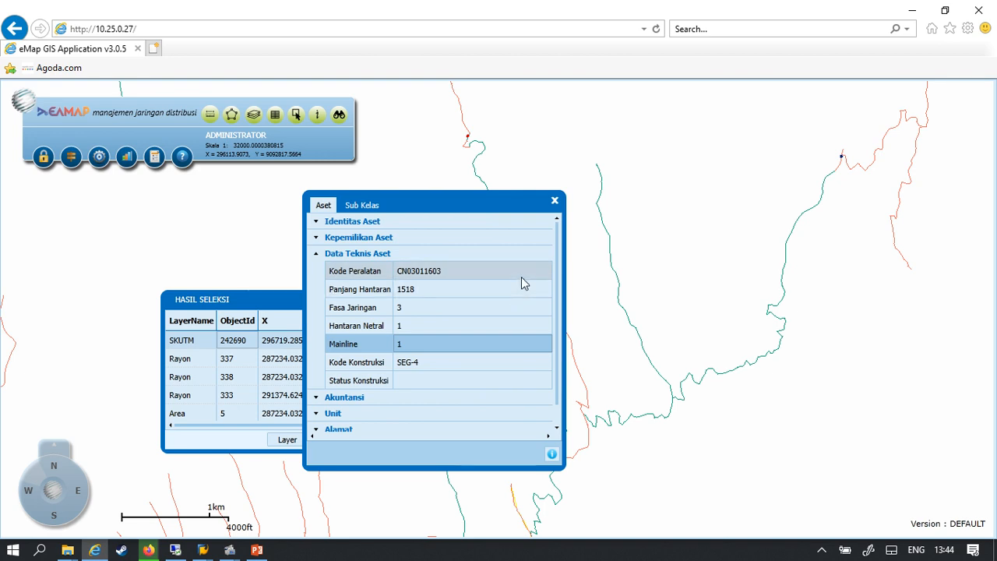
click(555, 201)
click(912, 9)
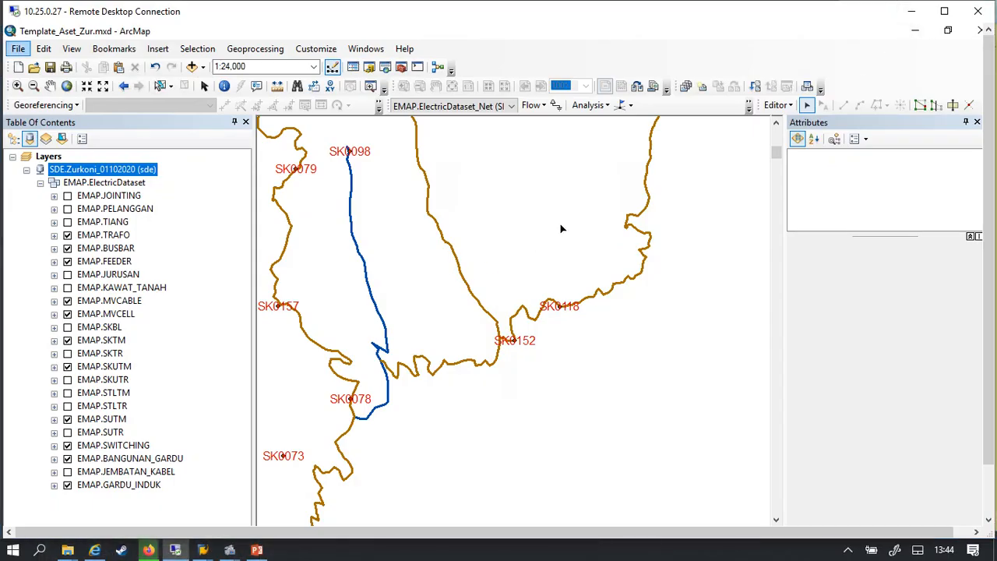